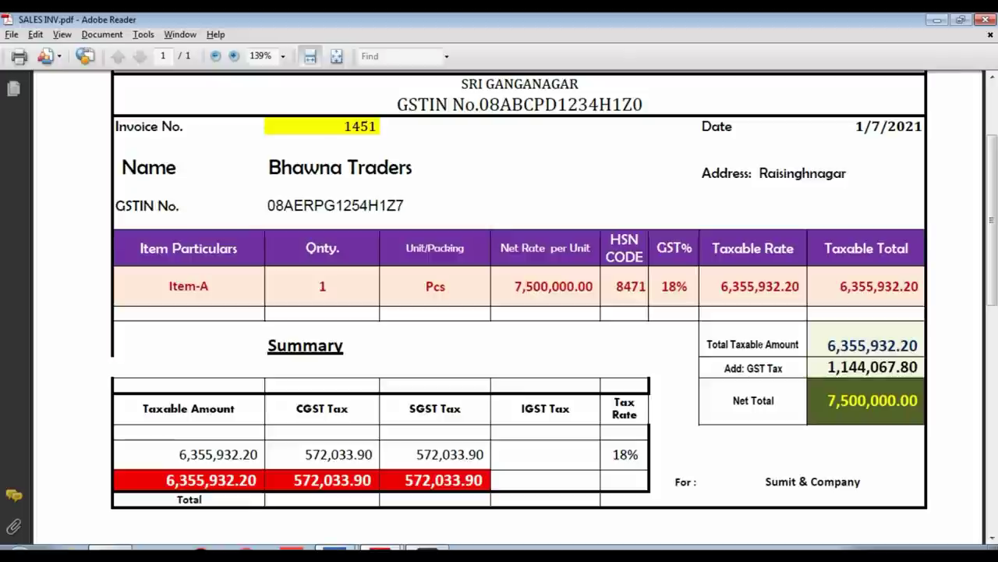
# Scroll through Sumit And Company's invoice 1451 to check the 7,500,000.00 net total
pyautogui.scroll(4, 519, 305)
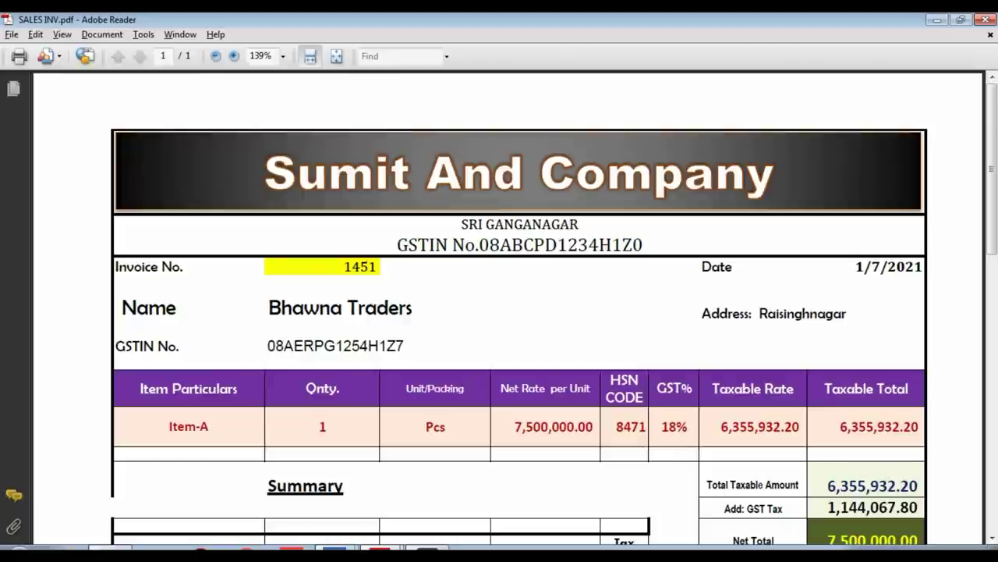
pyautogui.scroll(-3, 519, 312)
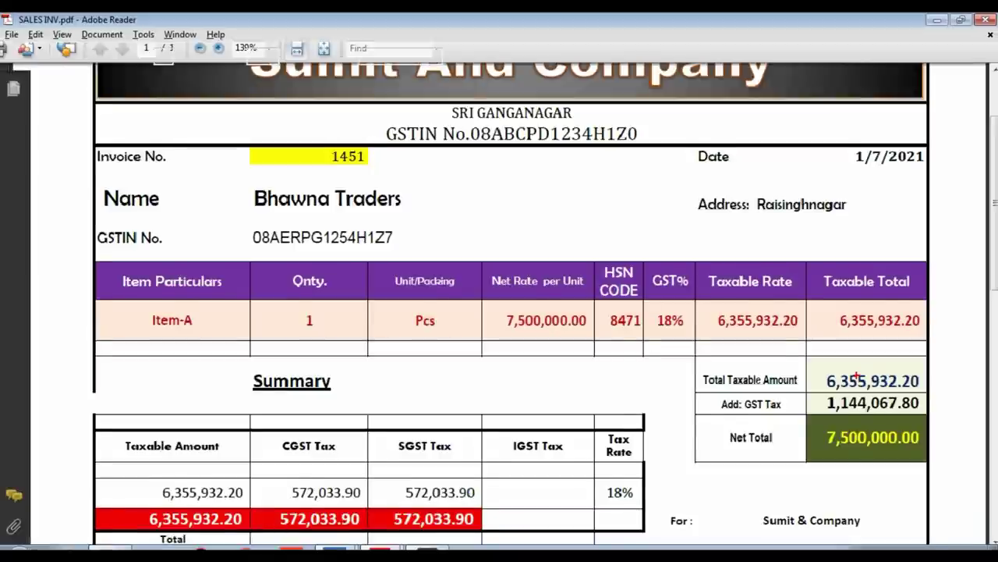
# Back in TallyPrime, accept the company's GST details (Rajasthan, Regular) in F11 Company Features without a GSTIN
pyautogui.moveTo(291, 550)
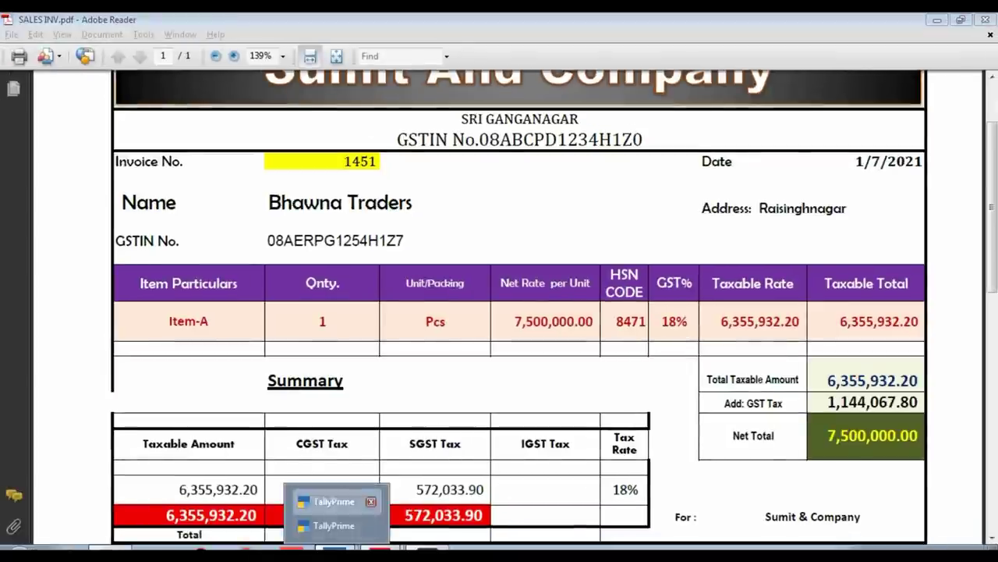
pyautogui.click(312, 499)
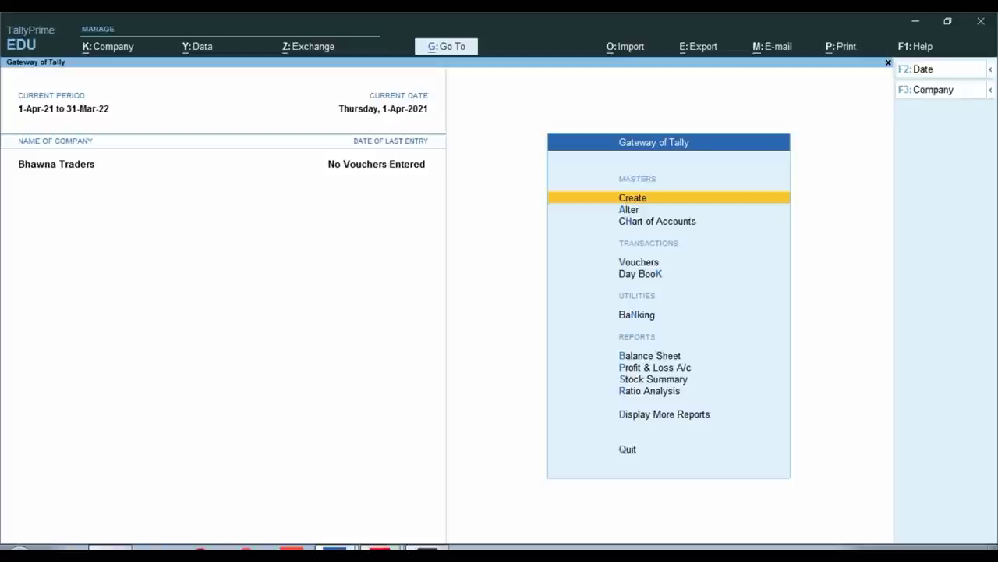
pyautogui.press('F11')
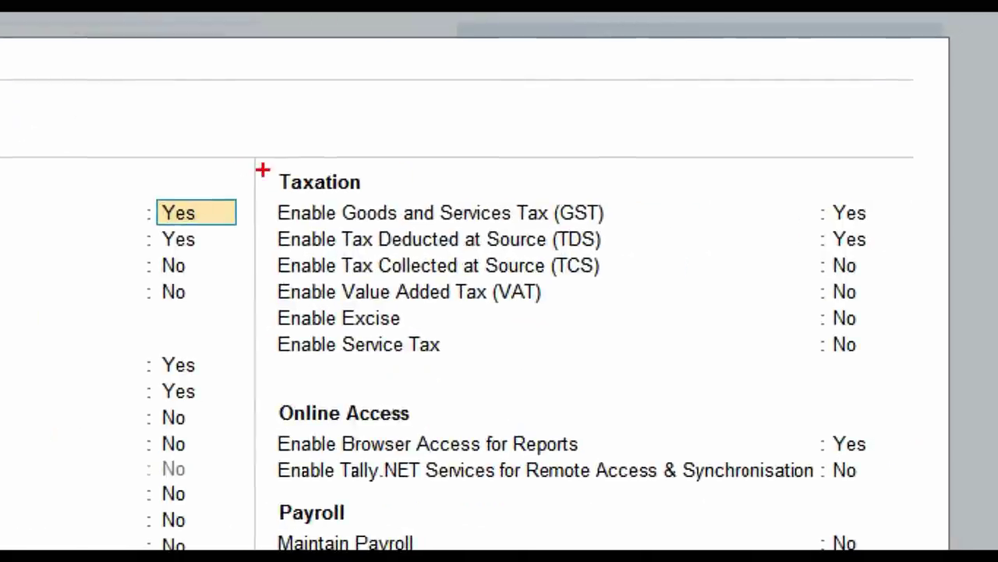
pyautogui.moveTo(262, 169)
pyautogui.mouseDown()
pyautogui.moveTo(312, 230)
pyautogui.moveTo(803, 256)
pyautogui.moveTo(922, 249)
pyautogui.mouseUp()
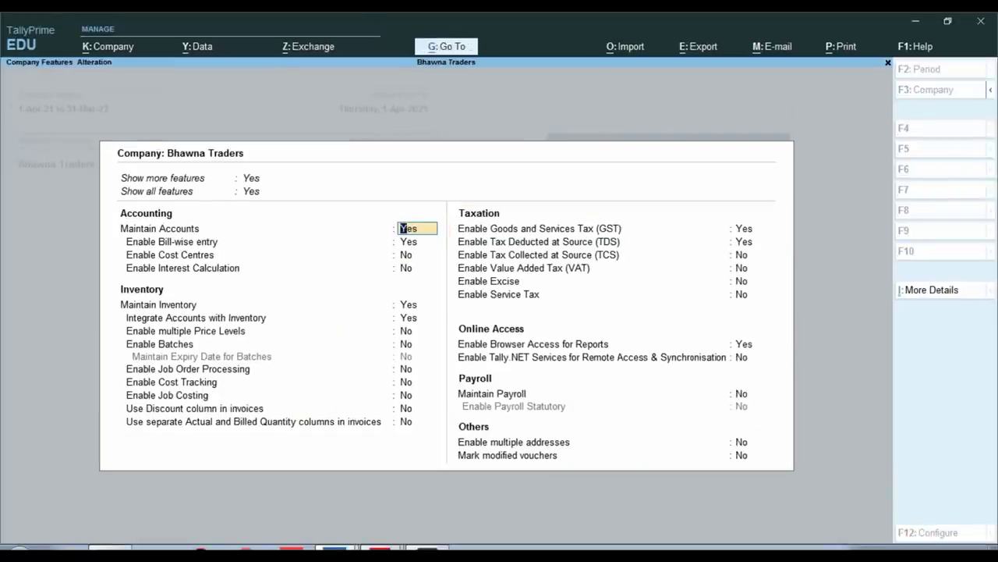
pyautogui.click(744, 227)
pyautogui.press('Return')
pyautogui.press('Return')
pyautogui.press('Return')
pyautogui.press('Return')
pyautogui.press('Return')
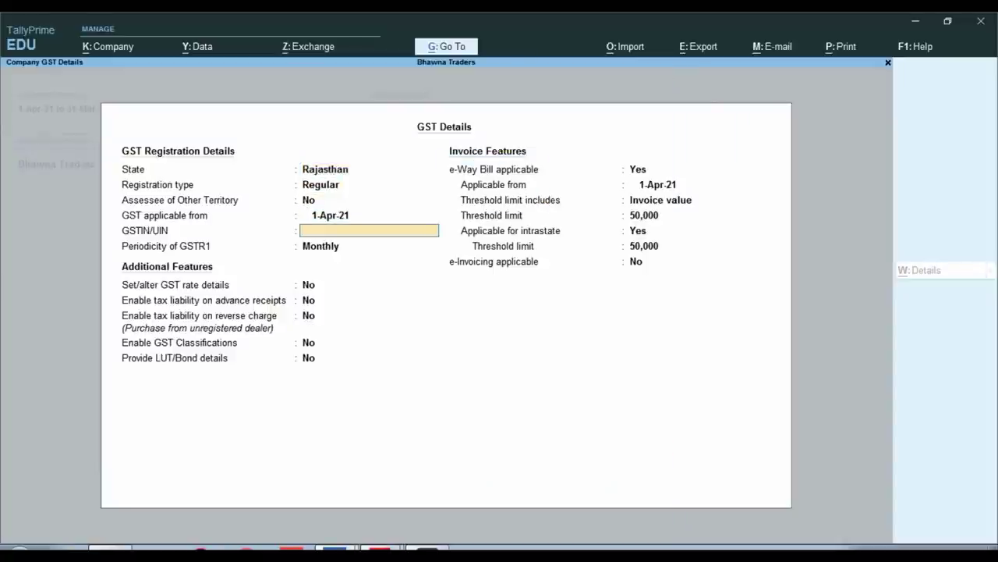
pyautogui.press('Return')
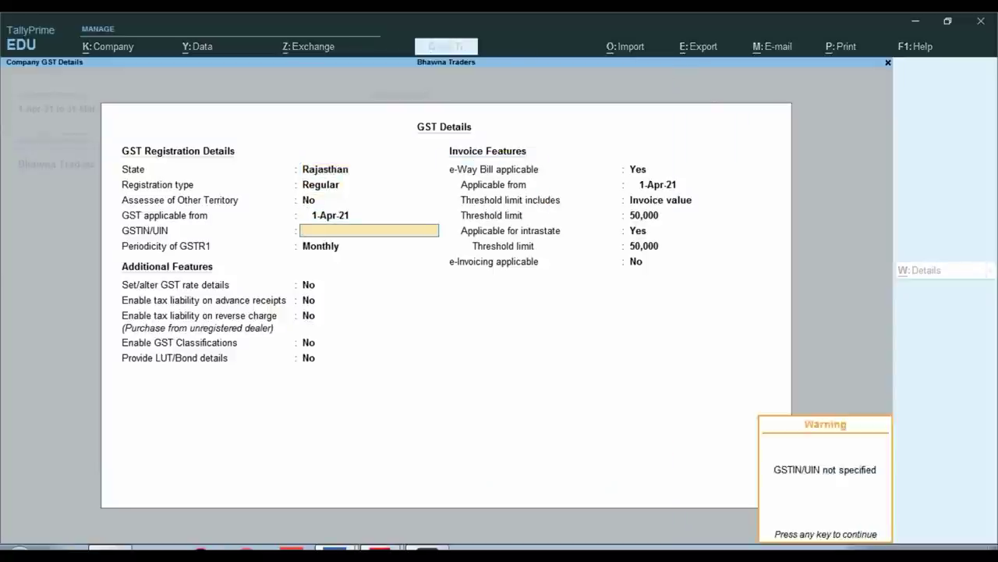
pyautogui.press('Return')
pyautogui.press('Return')
pyautogui.press('Return')
pyautogui.press('Return')
pyautogui.press('Return')
pyautogui.press('Return')
pyautogui.press('Return')
pyautogui.press('Return')
pyautogui.press('Return')
pyautogui.press('Return')
pyautogui.press('Return')
pyautogui.press('Return')
pyautogui.press('Return')
pyautogui.press('Return')
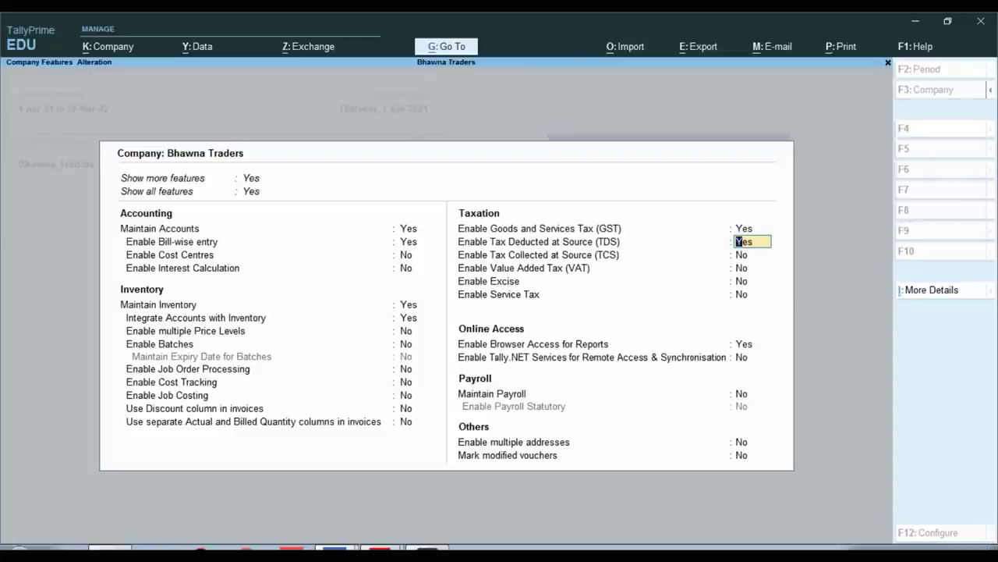
# Enable TDS with the company's TAN, deductor type Individual/HUF, and IT exemption limit ignored
pyautogui.press('Return')
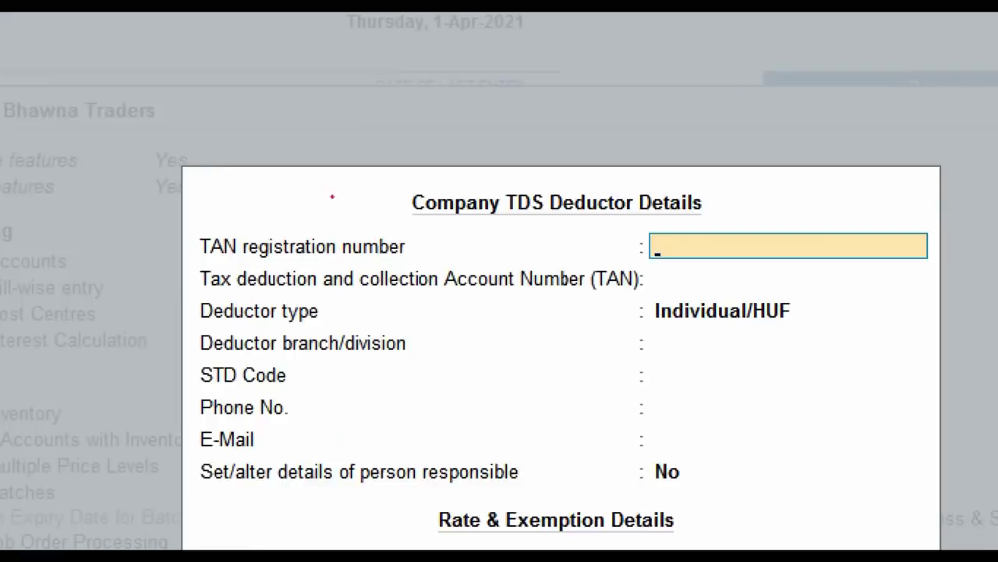
pyautogui.press('Return')
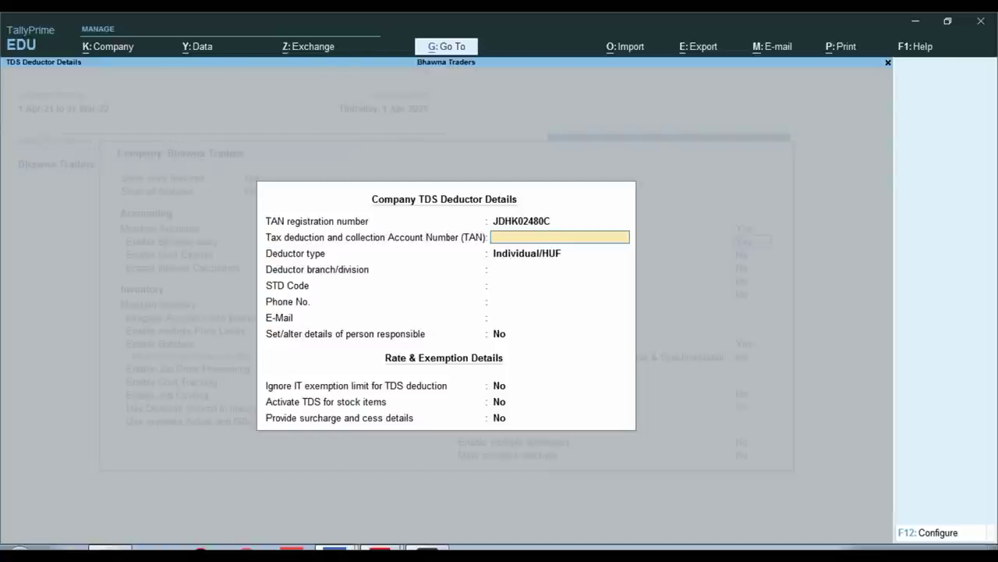
pyautogui.press('Return')
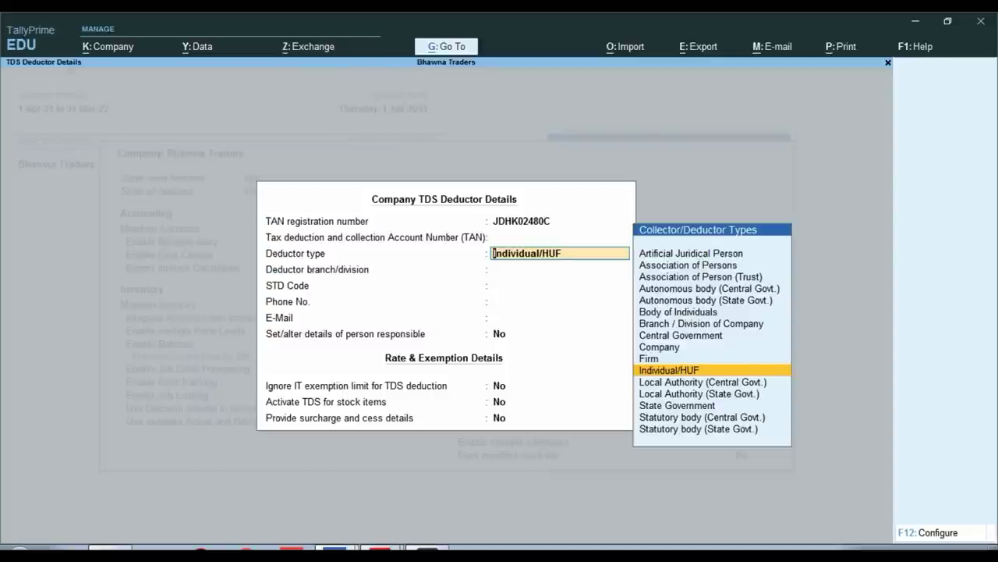
pyautogui.press('Return')
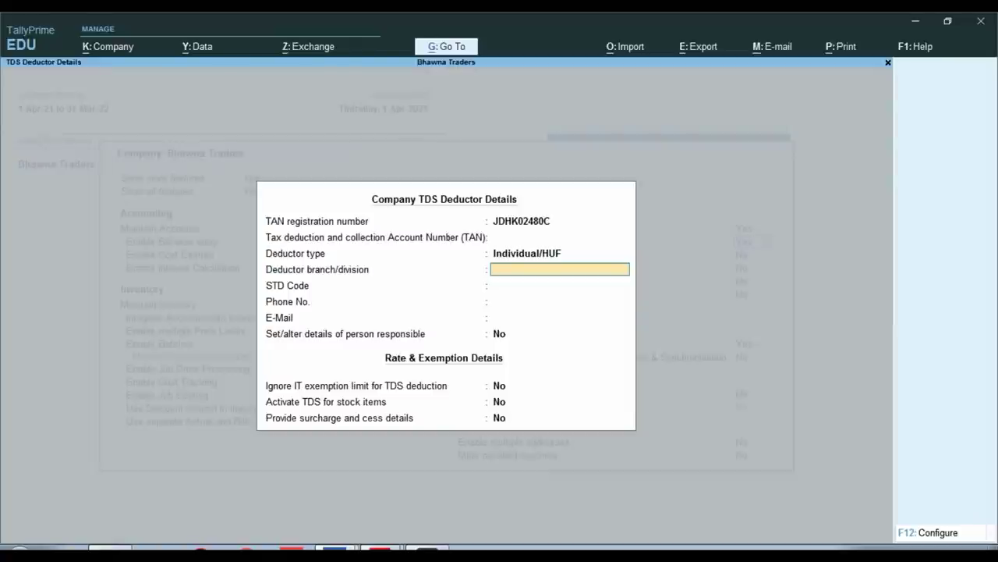
pyautogui.press('Return')
pyautogui.press('Return')
pyautogui.press('Return')
pyautogui.press('Return')
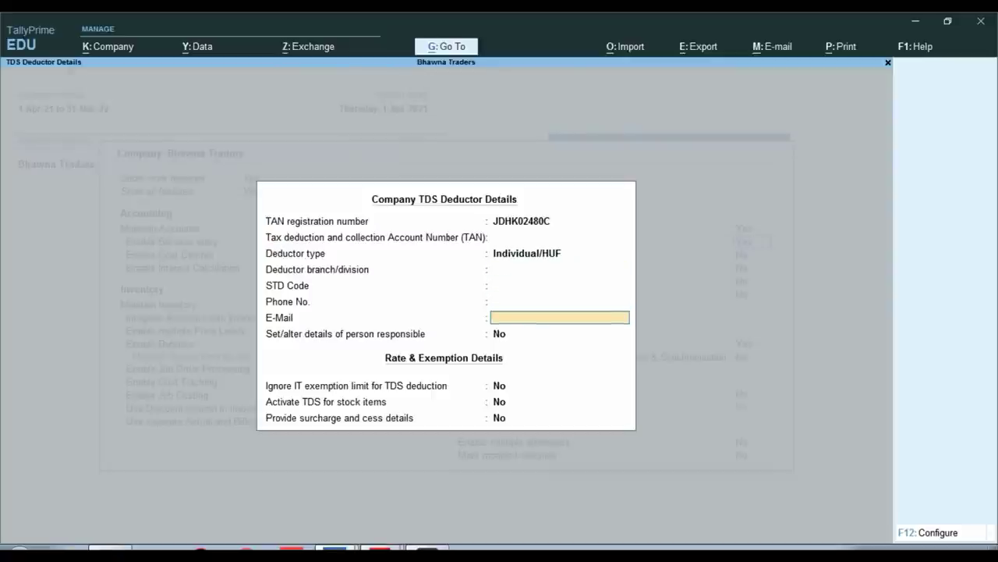
pyautogui.press('Return')
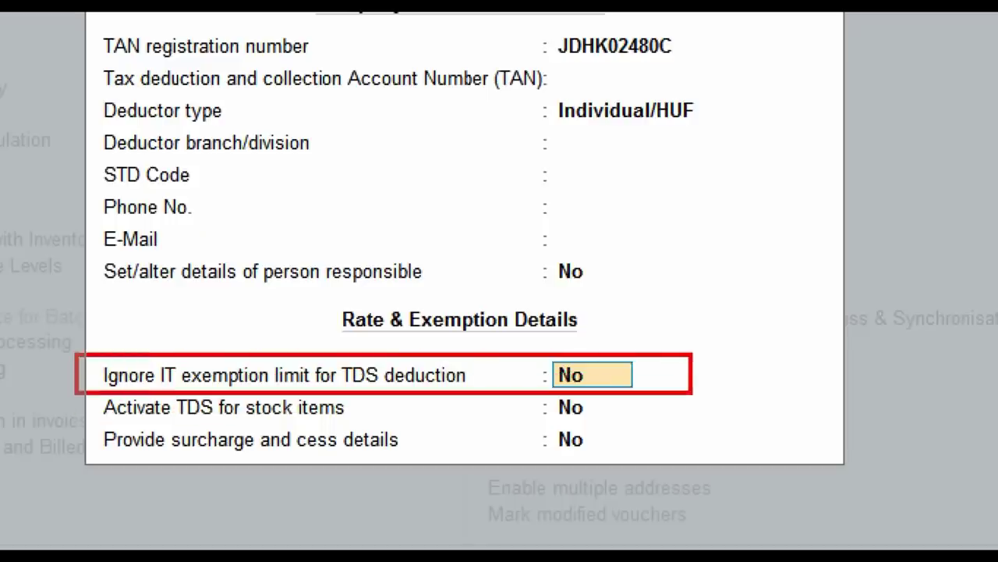
pyautogui.write('Y')
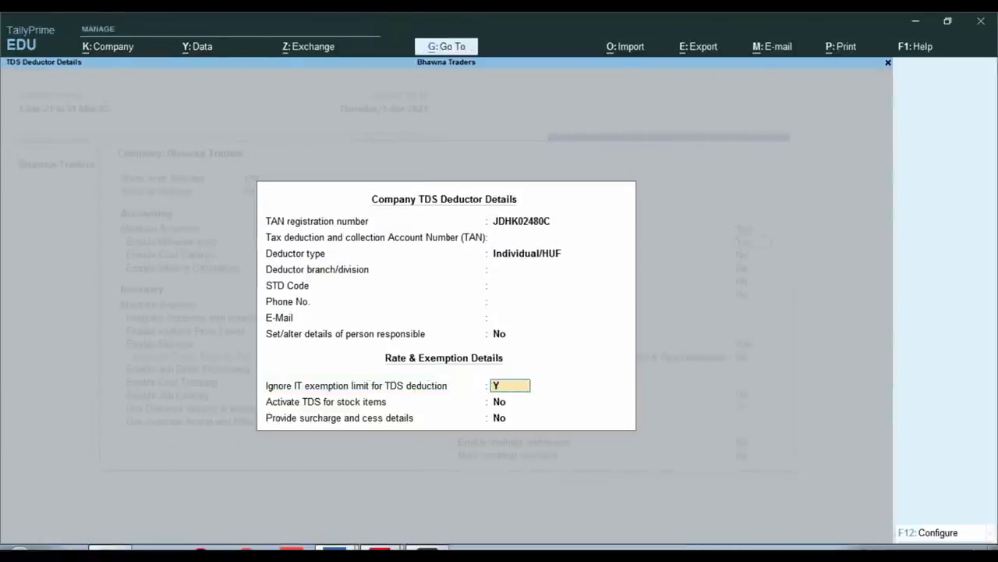
pyautogui.press('Return')
pyautogui.press('Return')
pyautogui.press('Return')
pyautogui.press('Return')
pyautogui.press('Return')
pyautogui.press('Return')
pyautogui.press('Return')
pyautogui.press('Return')
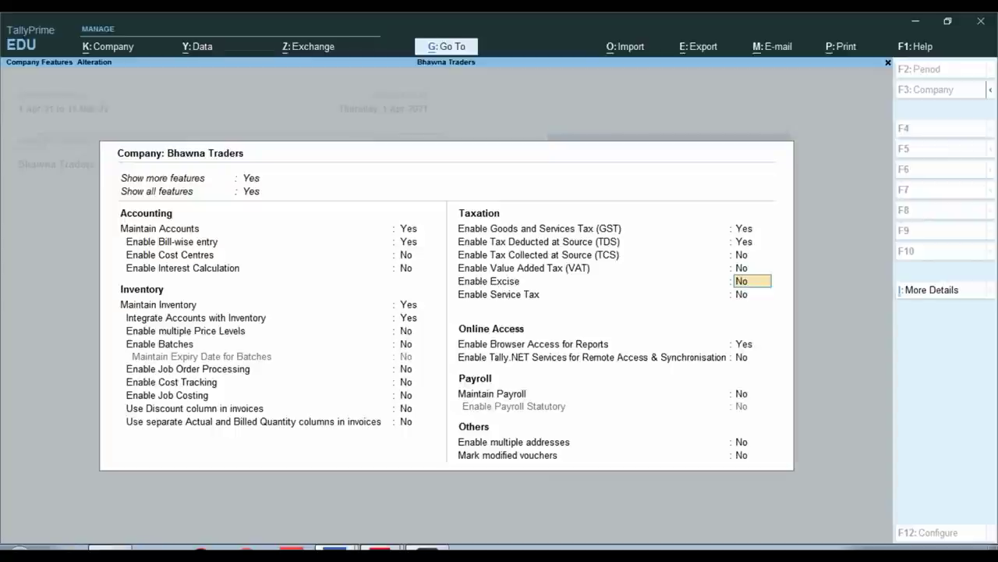
pyautogui.press('Return')
pyautogui.press('Return')
pyautogui.press('Return')
pyautogui.press('Return')
pyautogui.press('Return')
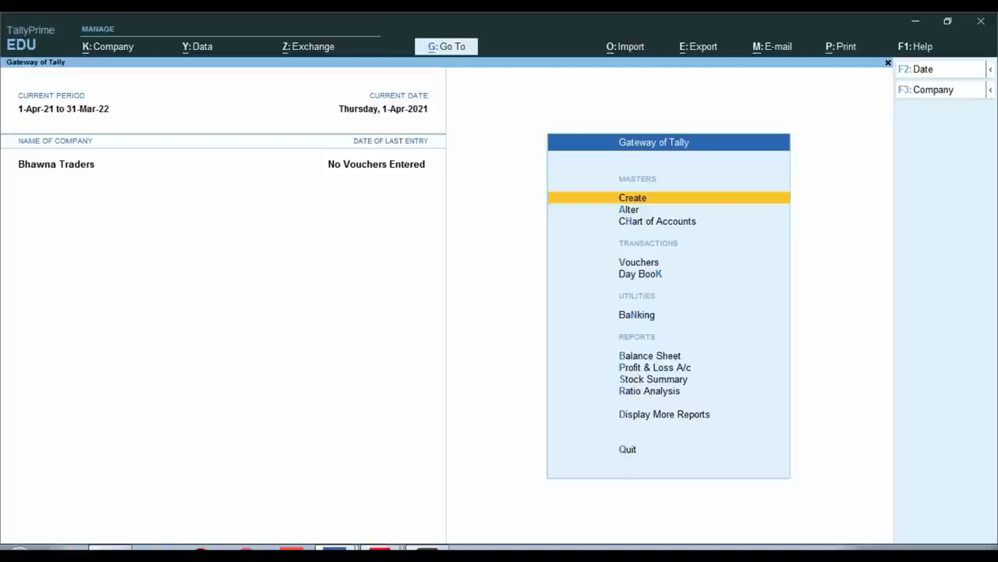
# Open the Master Creation list and move down to TDS Nature of Payments
pyautogui.press('Return')
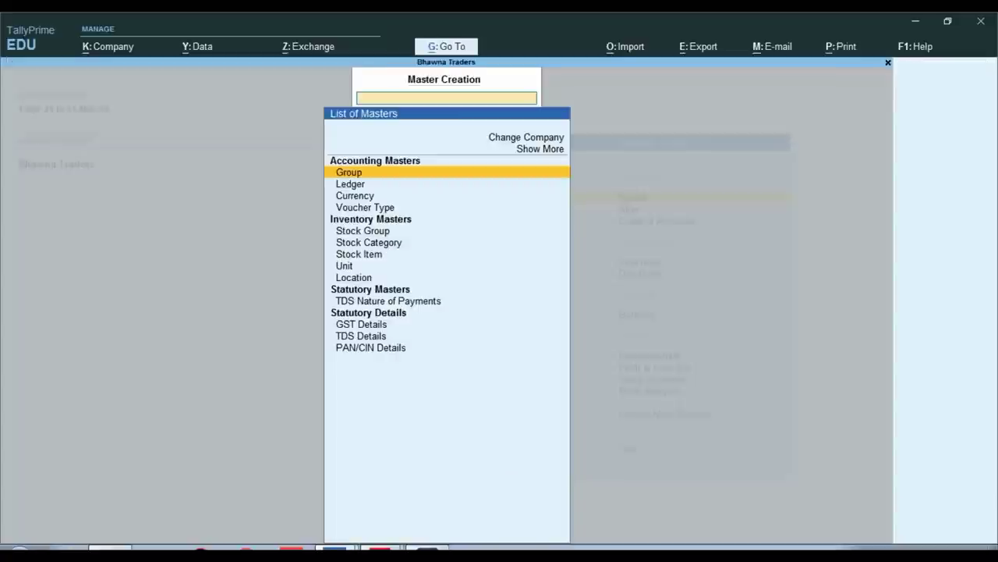
pyautogui.press('Down')
pyautogui.press('Down')
pyautogui.press('Down')
pyautogui.press('Down')
pyautogui.press('Down')
pyautogui.press('Down')
pyautogui.press('Down')
pyautogui.press('Down')
pyautogui.press('Down')
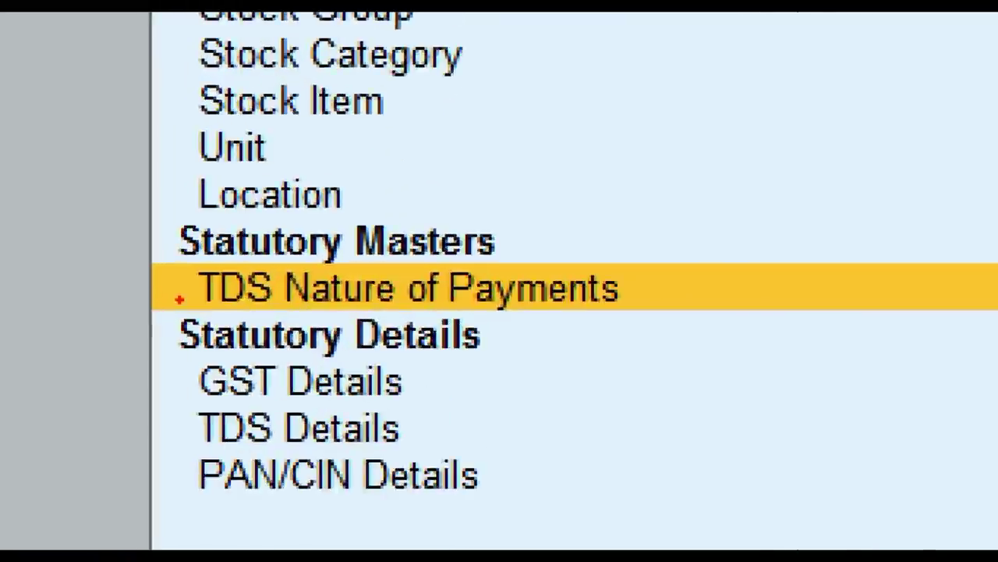
pyautogui.moveTo(111, 226); pyautogui.dragTo(725, 339)
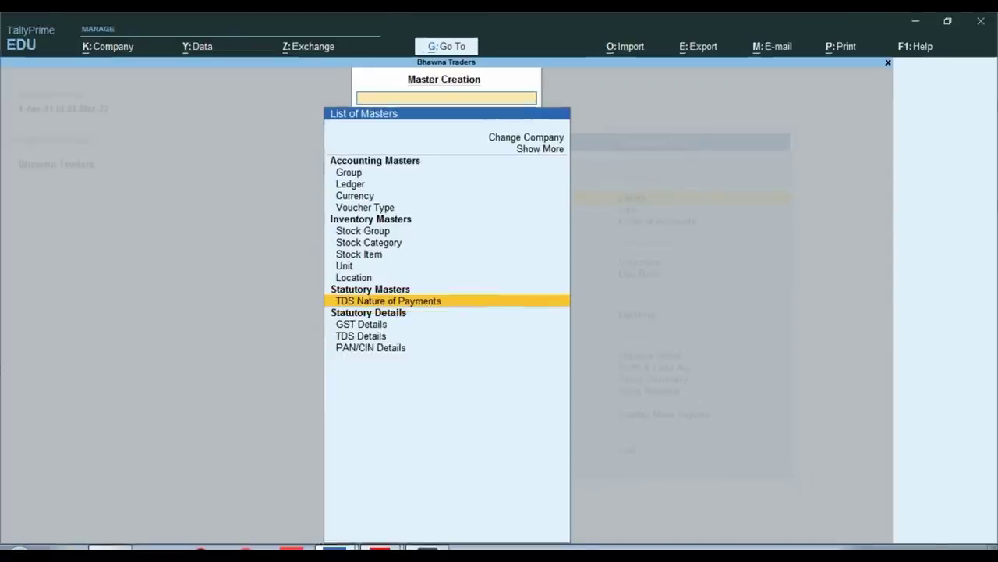
# Create the nature of payment 'TDS ON PURCHASE OF GOODS' with section 194Q and payment code 94Q
pyautogui.press('Return')
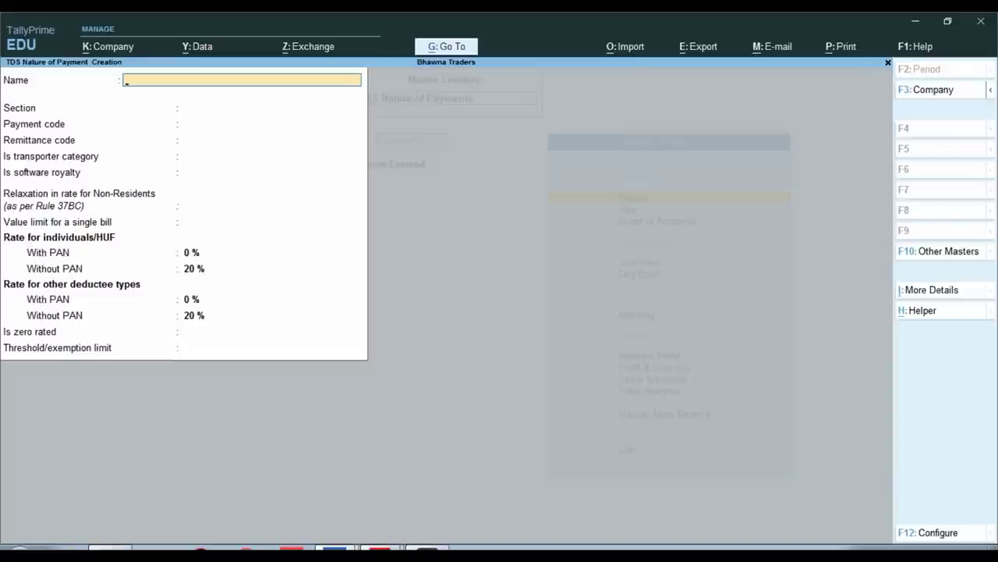
pyautogui.write('TDS ON PURCH')
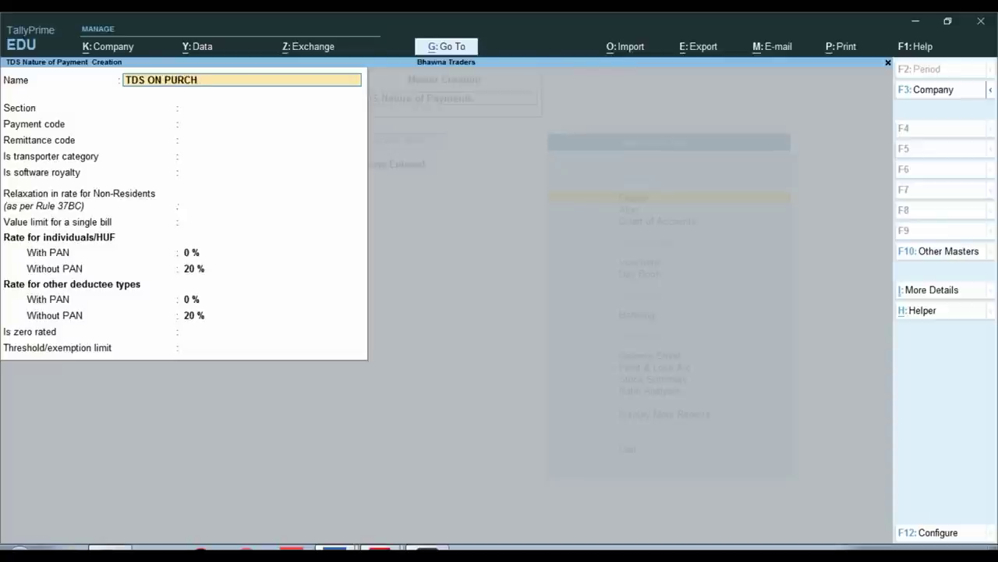
pyautogui.write('ASE OF GOODS')
pyautogui.press('Return')
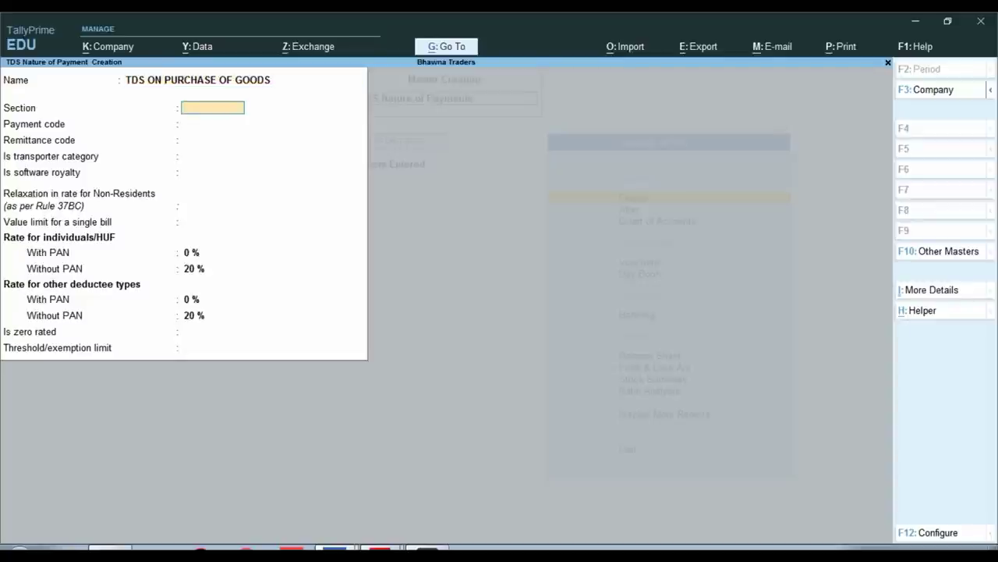
pyautogui.write('194Q')
pyautogui.press('Return')
pyautogui.write('94')
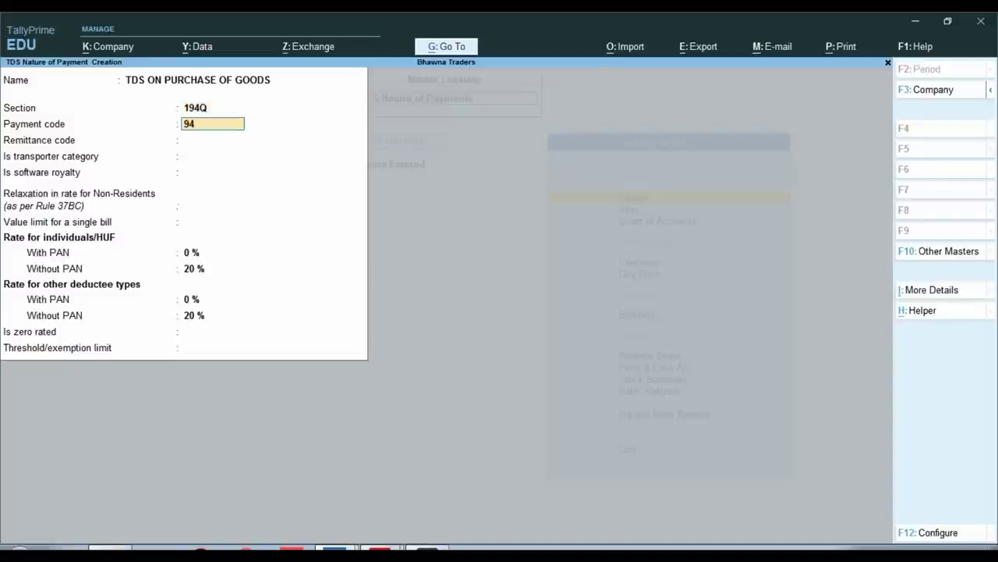
pyautogui.write('Q')
pyautogui.press('Return')
pyautogui.press('Return')
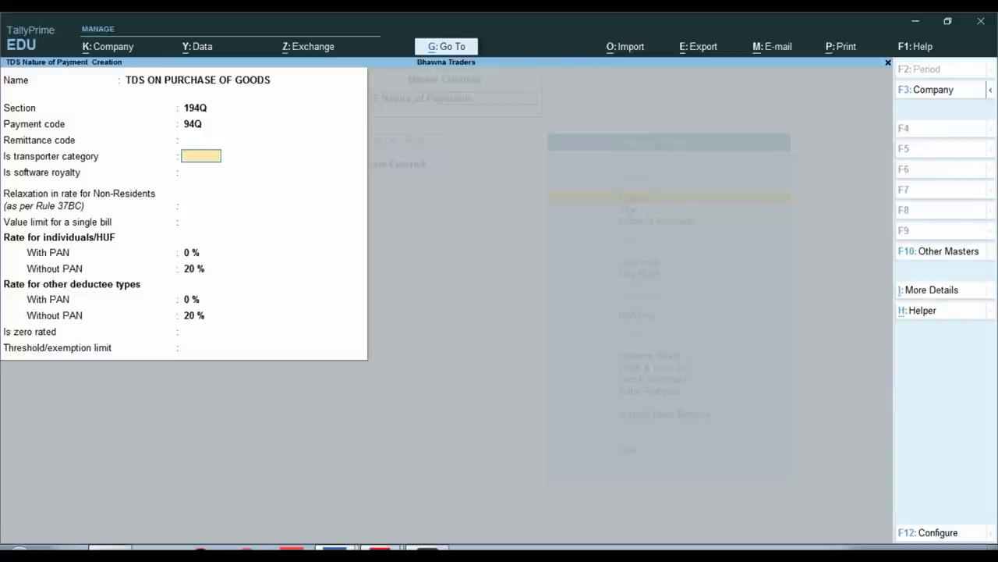
pyautogui.press('Return')
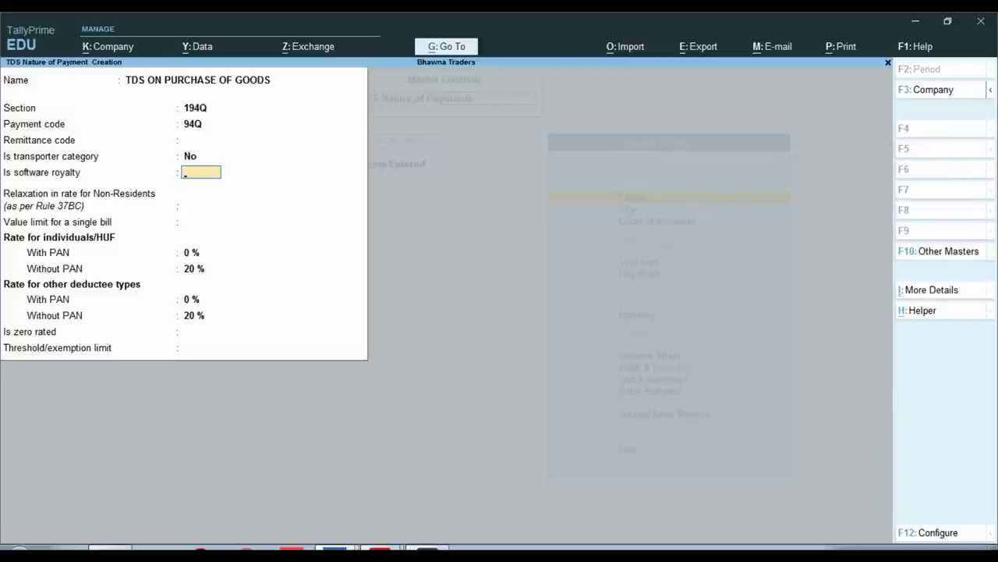
pyautogui.press('Return')
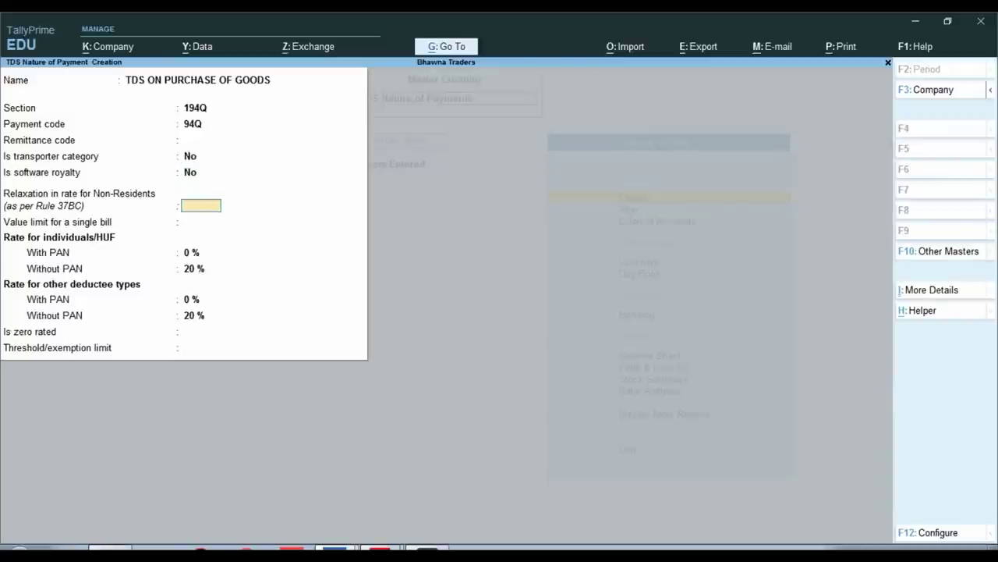
pyautogui.press('Return')
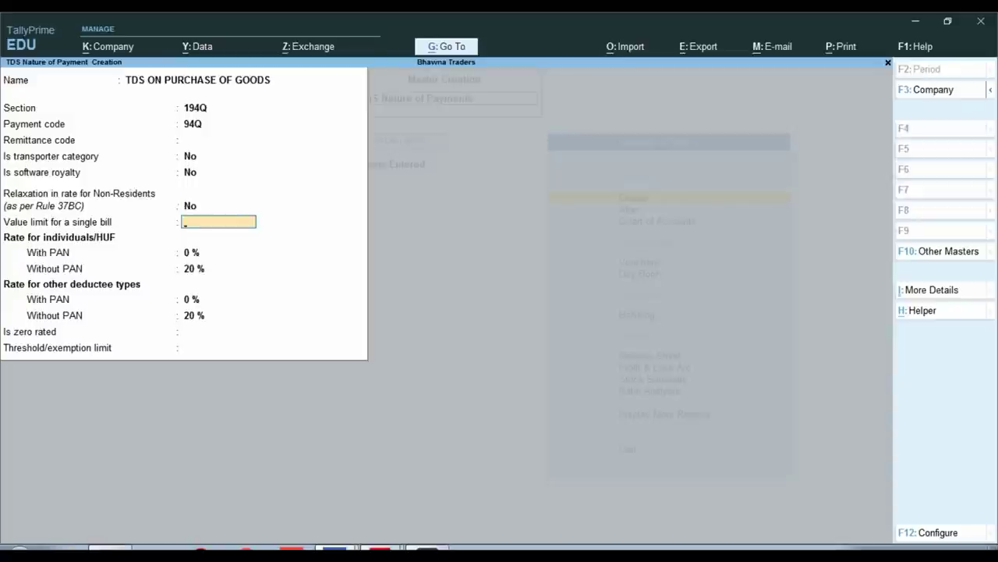
pyautogui.press('Return')
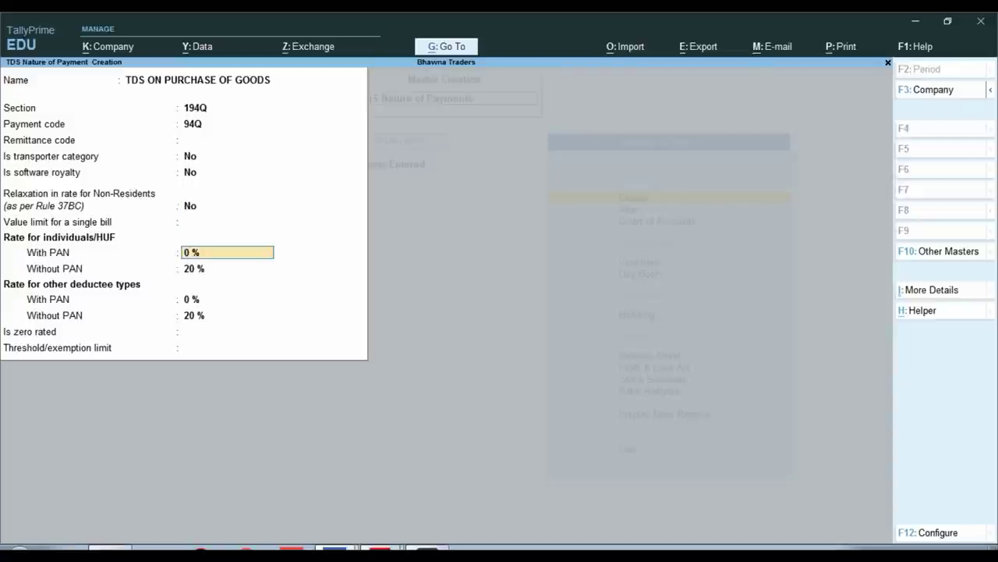
# Enter 0.10% with-PAN and 5% without-PAN rates for individuals and other deductees
pyautogui.press('ctrl')
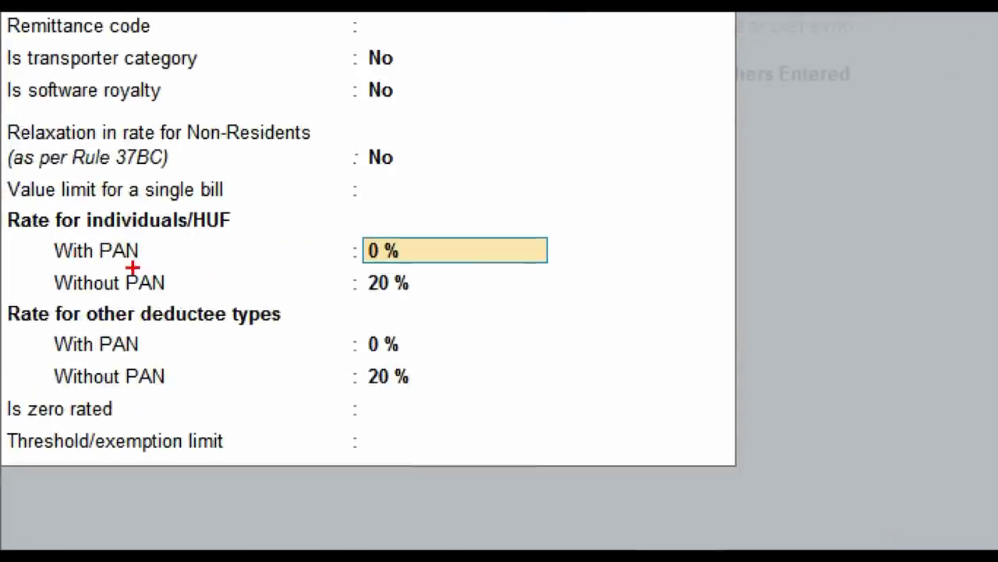
pyautogui.write('0.10')
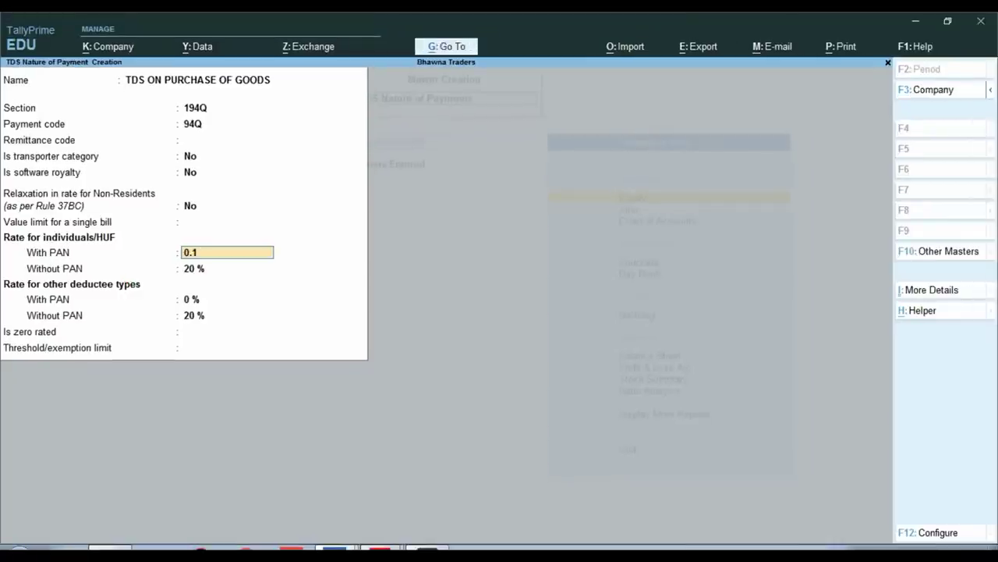
pyautogui.press('Return')
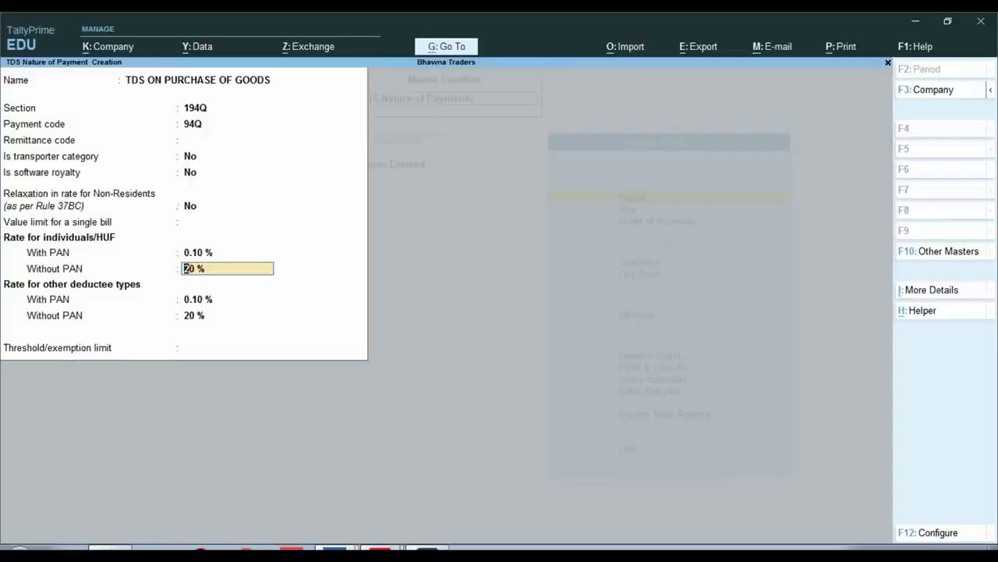
pyautogui.write('5')
pyautogui.press('Return')
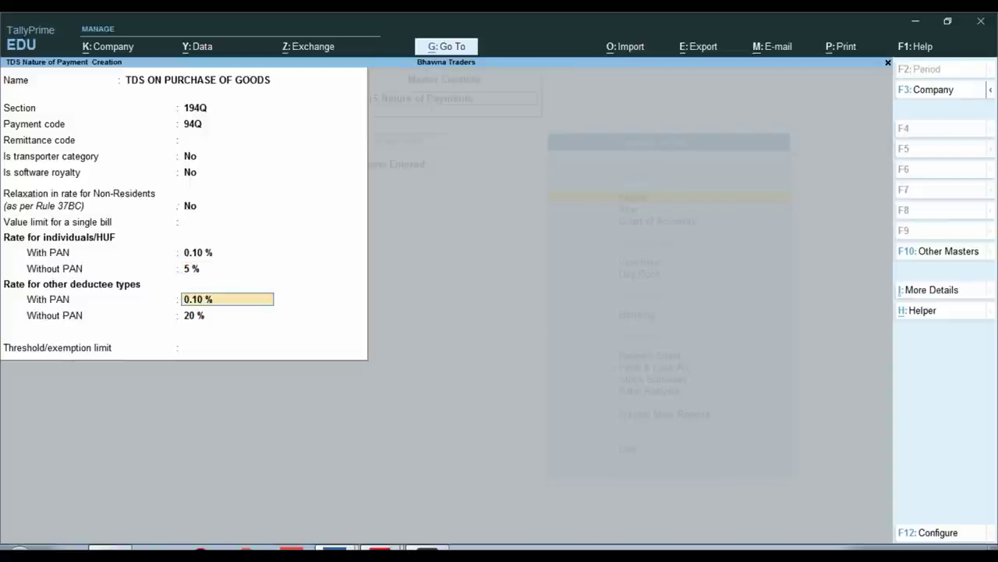
pyautogui.press('Return')
pyautogui.write('5')
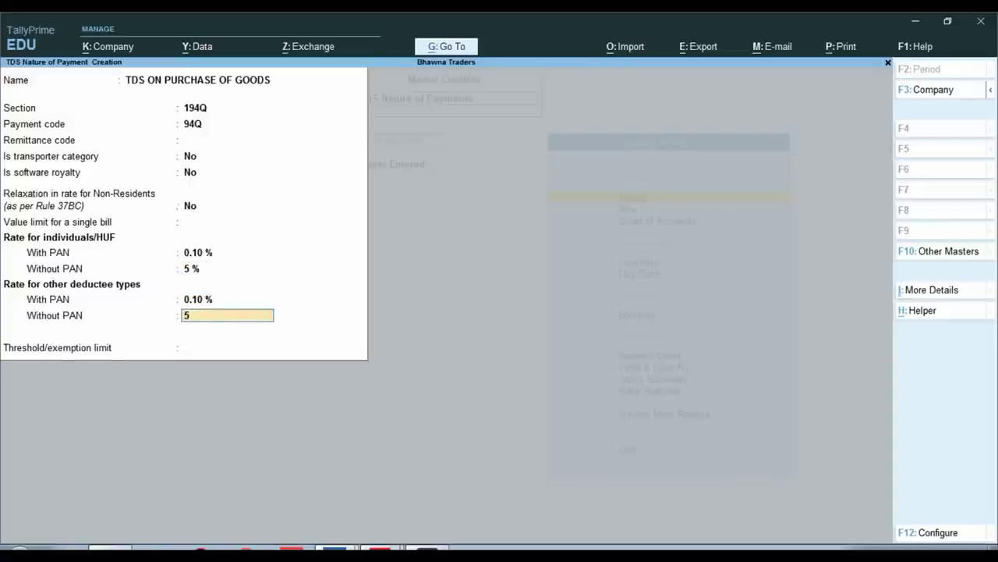
pyautogui.press('Return')
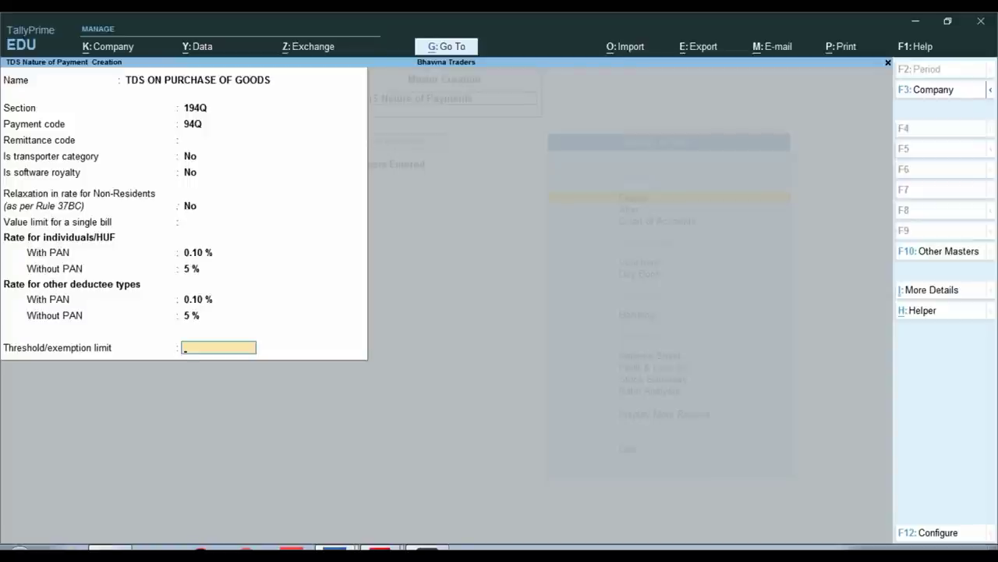
# Review the TDS Details (History) rate table under More Details, then return to the form
pyautogui.press('ctrl')
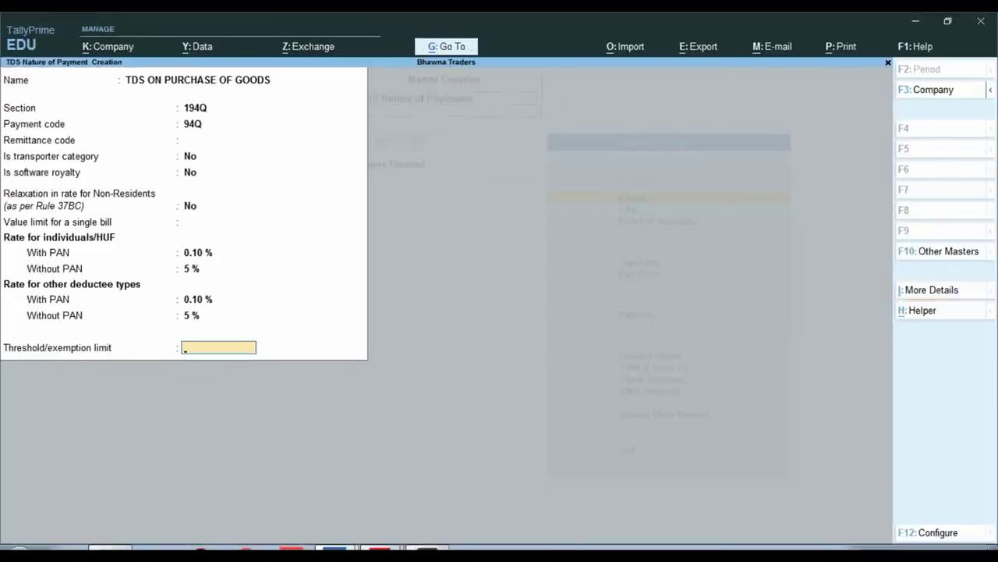
pyautogui.hotkey('ctrl', 'i')
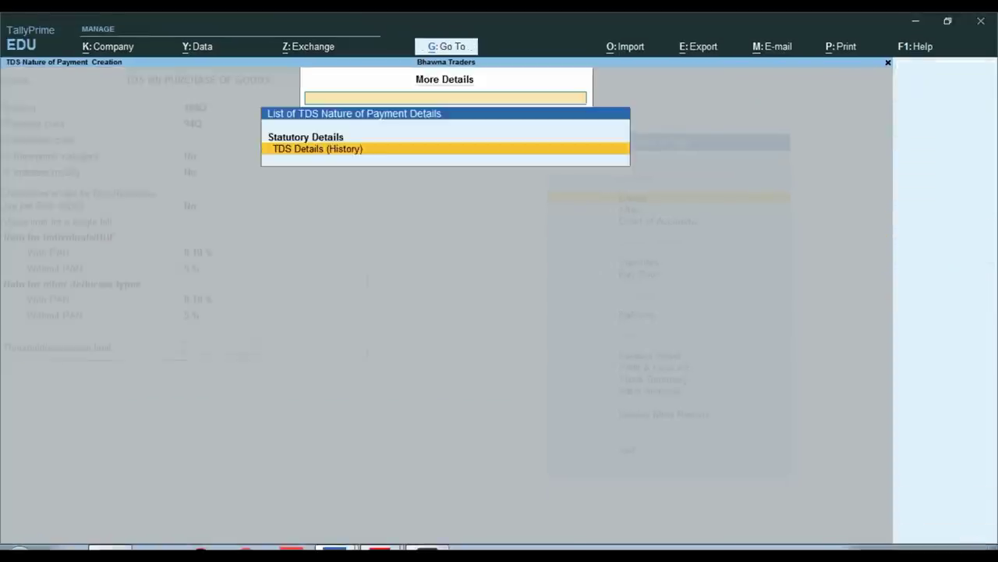
pyautogui.press('Return')
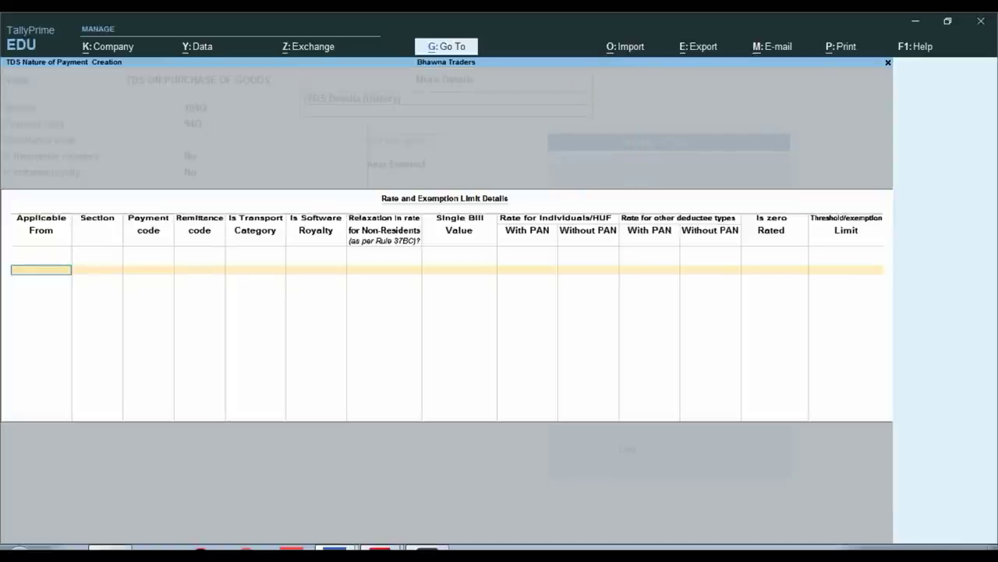
pyautogui.press('Escape')
pyautogui.press('y')
pyautogui.press('Escape')
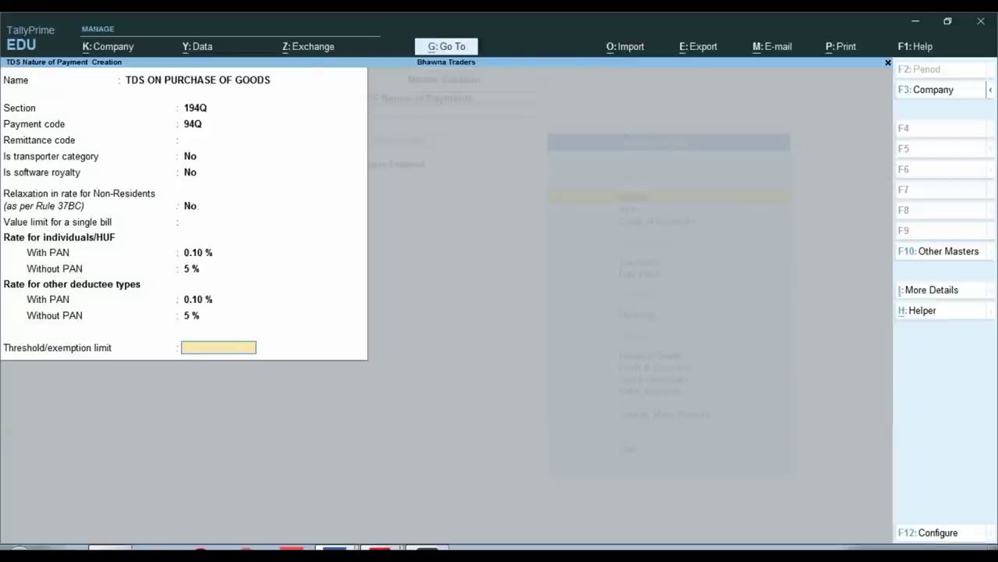
# Set the threshold/exemption limit to 50,00,000 and save the nature of payment
pyautogui.press('ctrl')
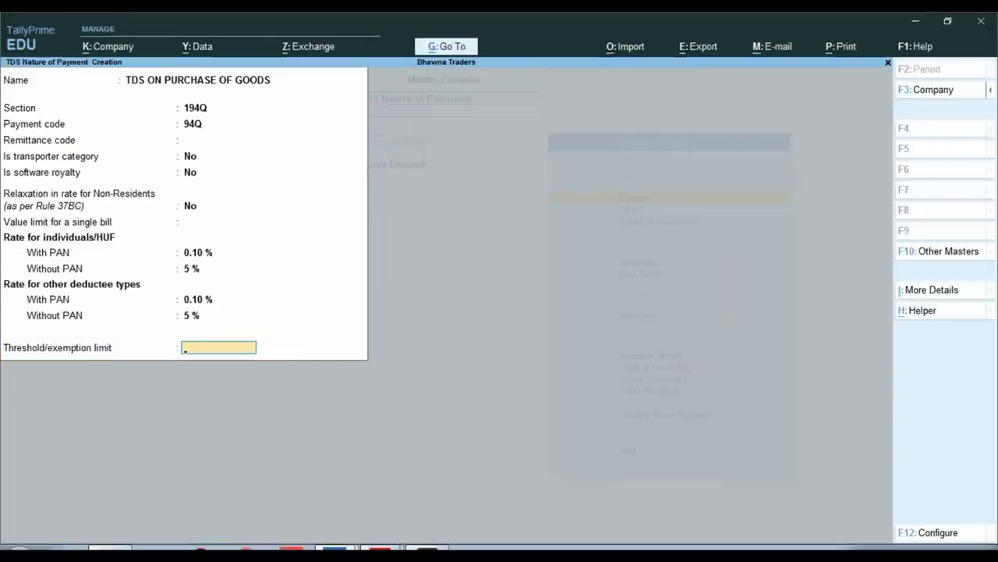
pyautogui.write('5000000')
pyautogui.press('Return')
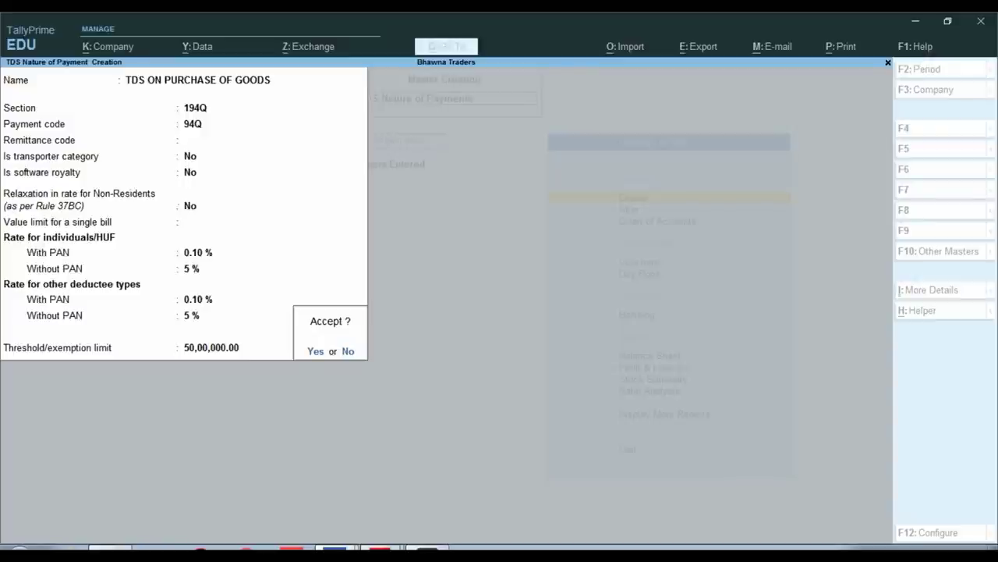
pyautogui.press('y')
pyautogui.press('Escape')
pyautogui.press('y')
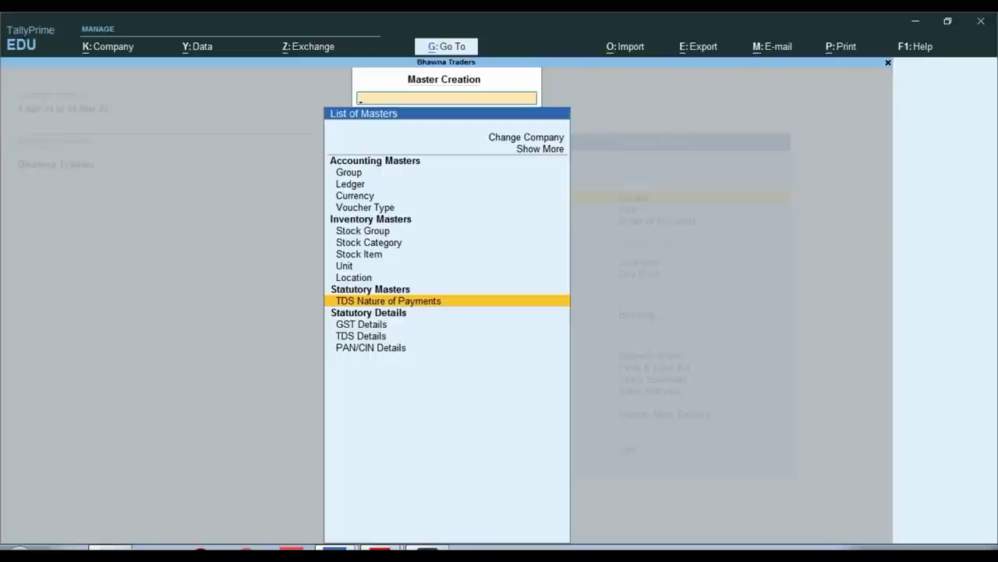
# Glance at the SALES INV invoice PDF, then return to TallyPrime's Gateway of Tally
pyautogui.click(381, 548)
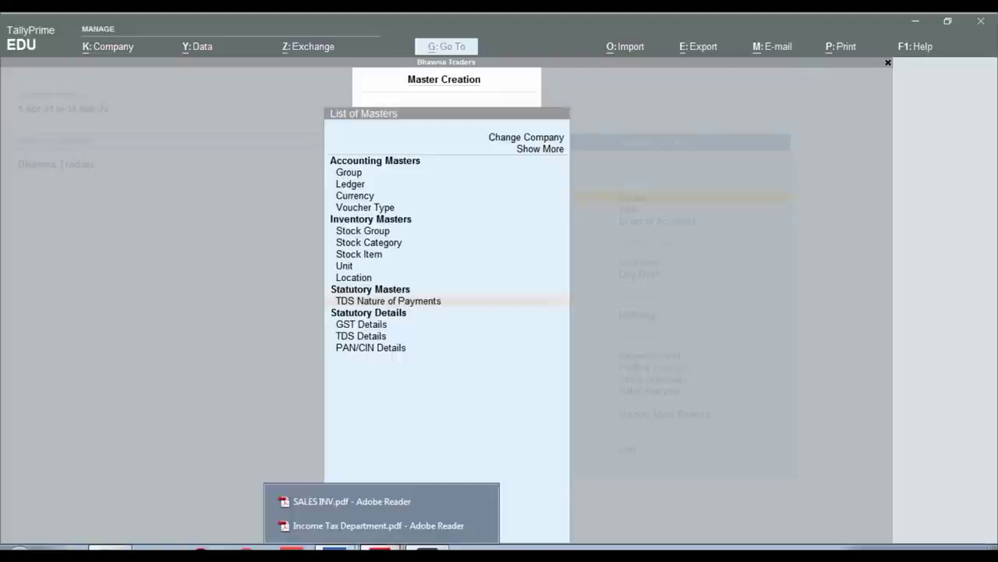
pyautogui.click(351, 498)
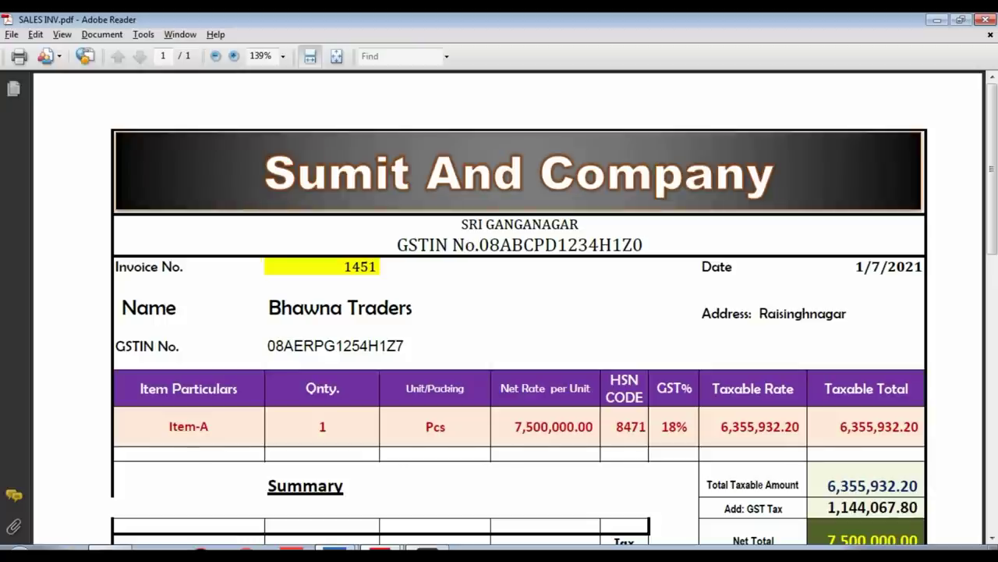
pyautogui.click(337, 549)
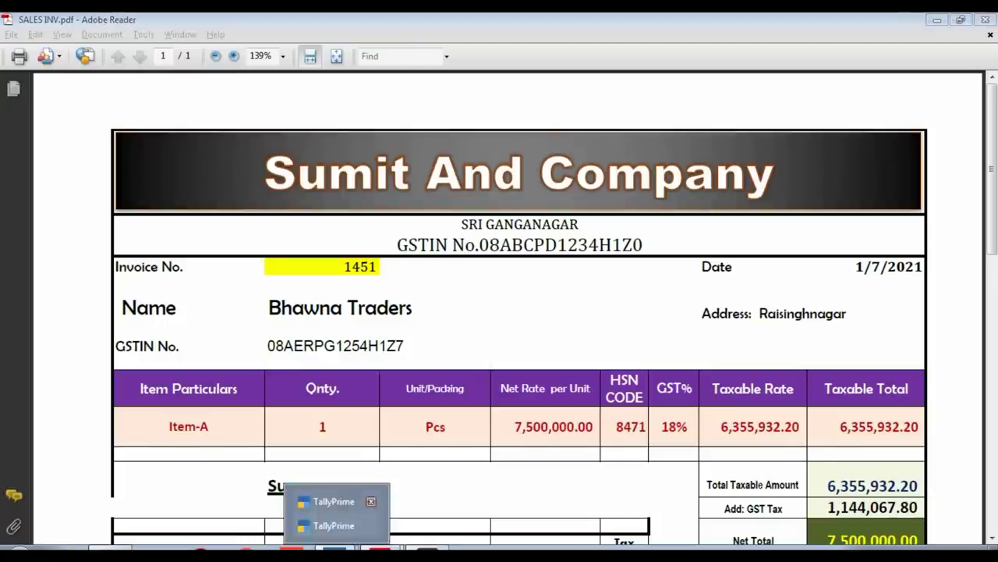
pyautogui.click(343, 503)
pyautogui.press('Escape')
pyautogui.press('Escape')
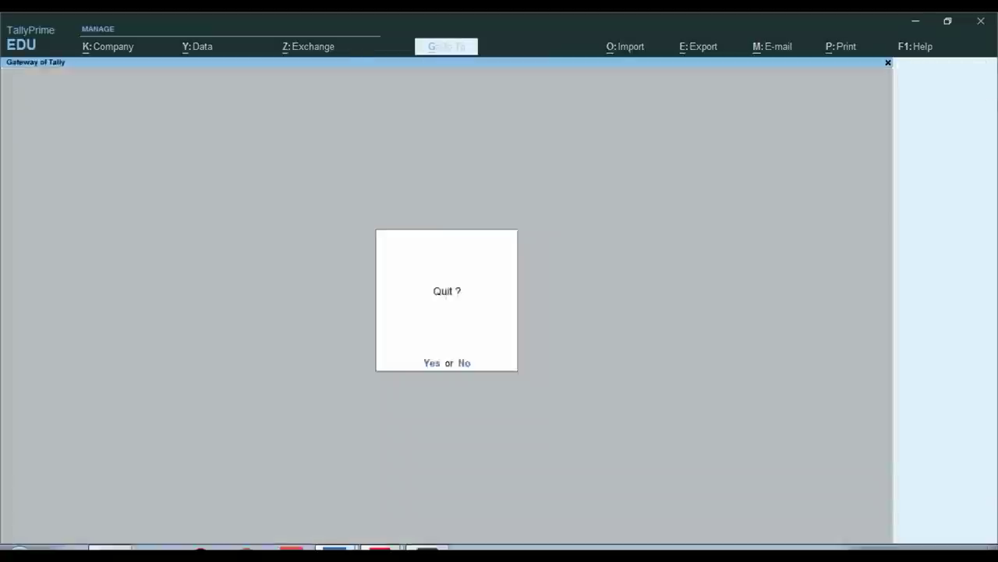
# Create a ledger named SUMIT AND COMPANY under Sundry Creditors
pyautogui.press('Escape')
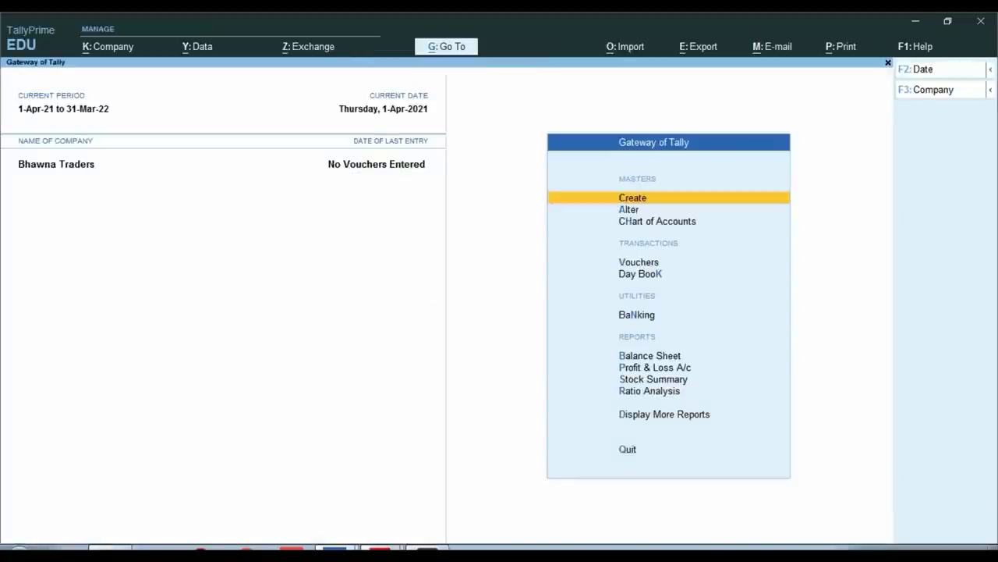
pyautogui.press('Return')
pyautogui.press('Down')
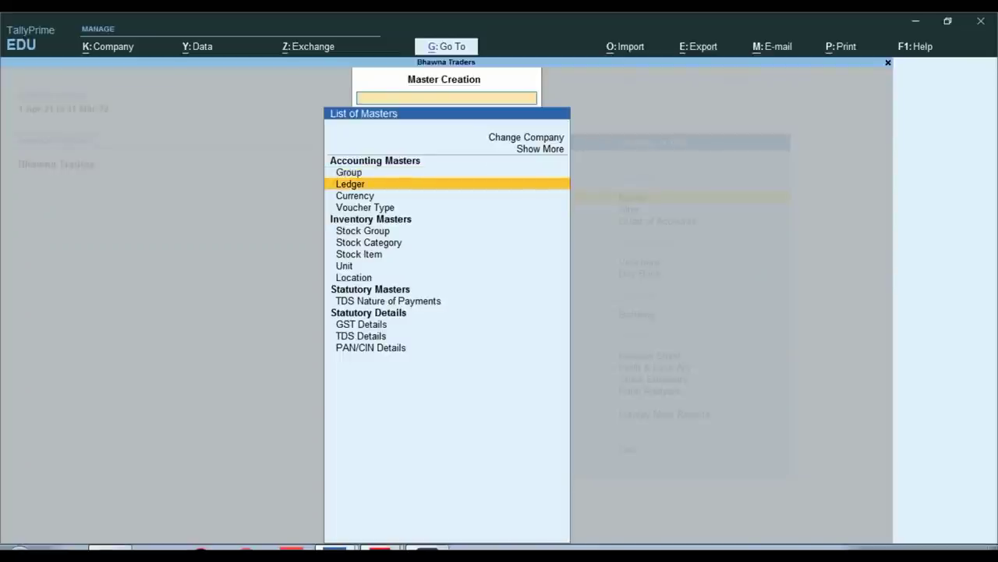
pyautogui.press('Return')
pyautogui.write('SUMIT')
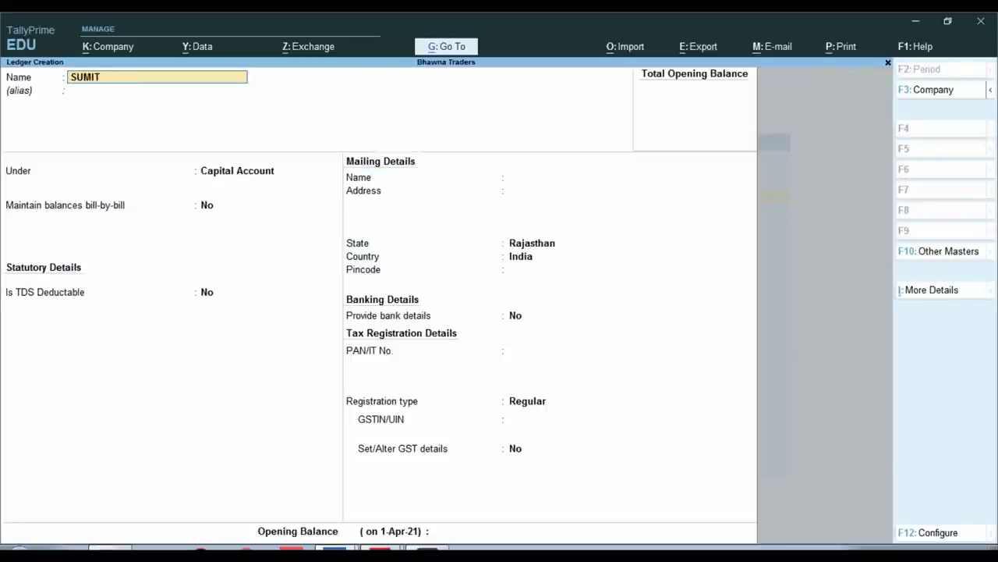
pyautogui.write(' AND COMPANY')
pyautogui.press('Return')
pyautogui.write('SUND')
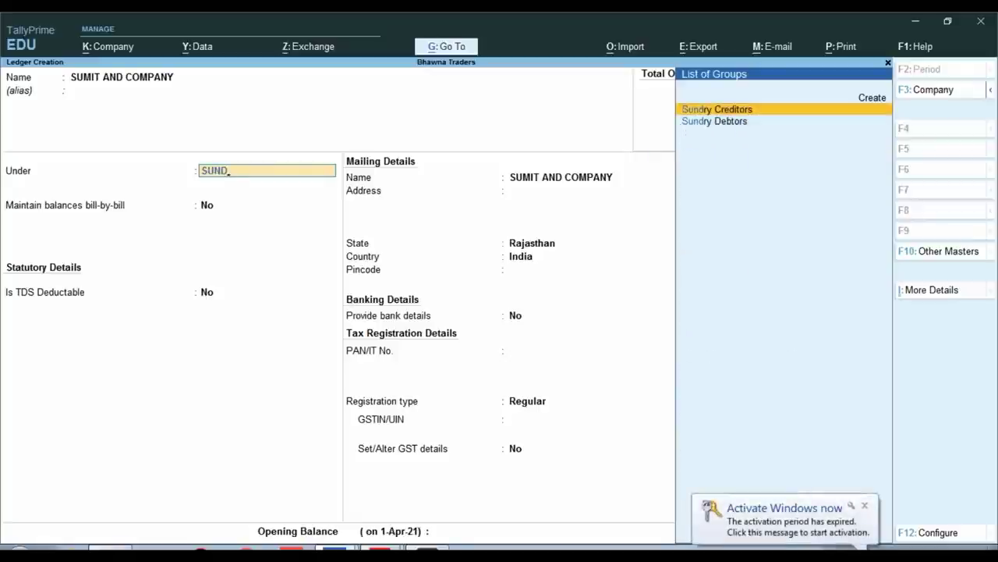
pyautogui.press('Return')
pyautogui.press('Return')
pyautogui.press('Return')
pyautogui.press('Return')
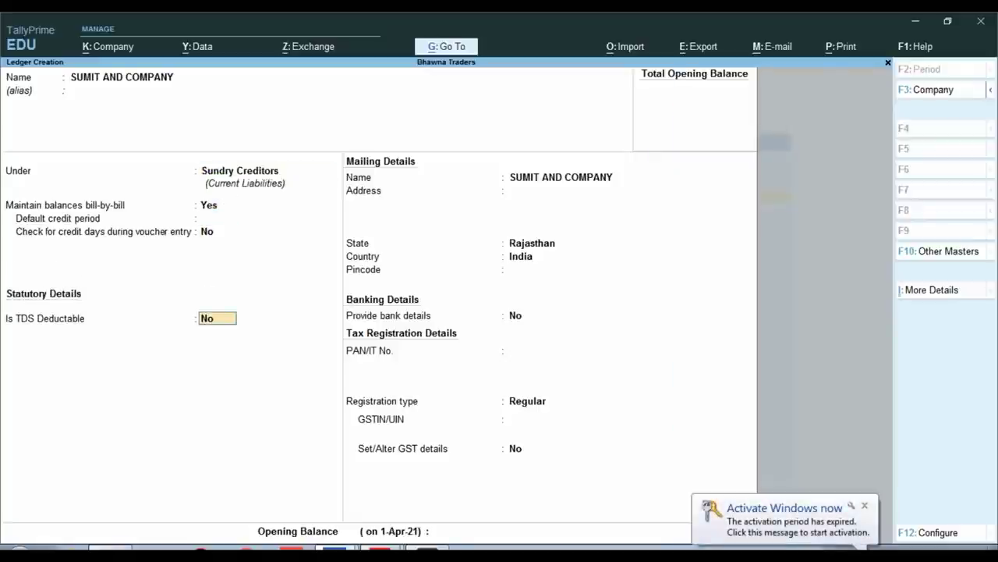
# Make TDS deductible for Individual/HUF - Resident, with same-voucher deduction set to No
pyautogui.press('ctrl')
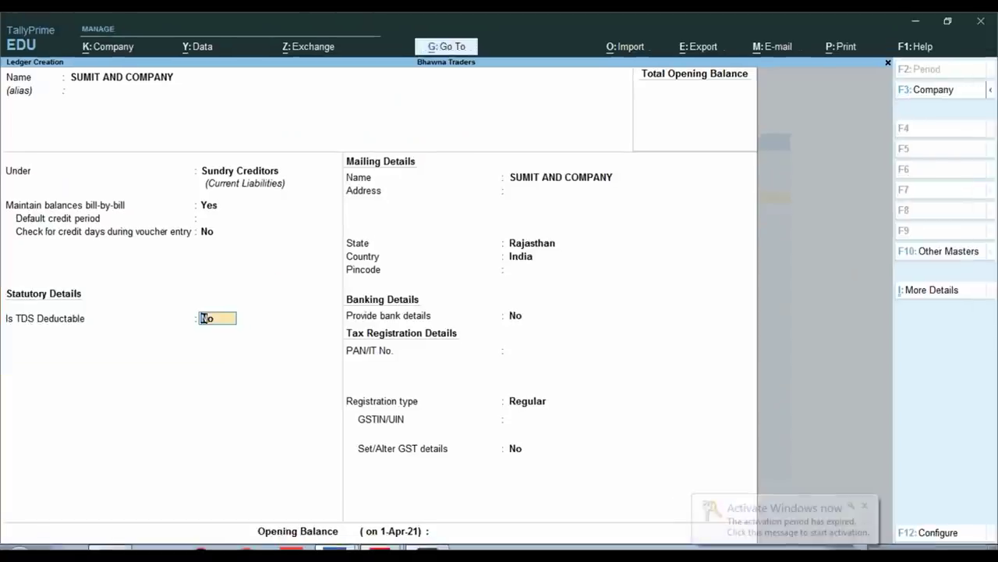
pyautogui.press('y')
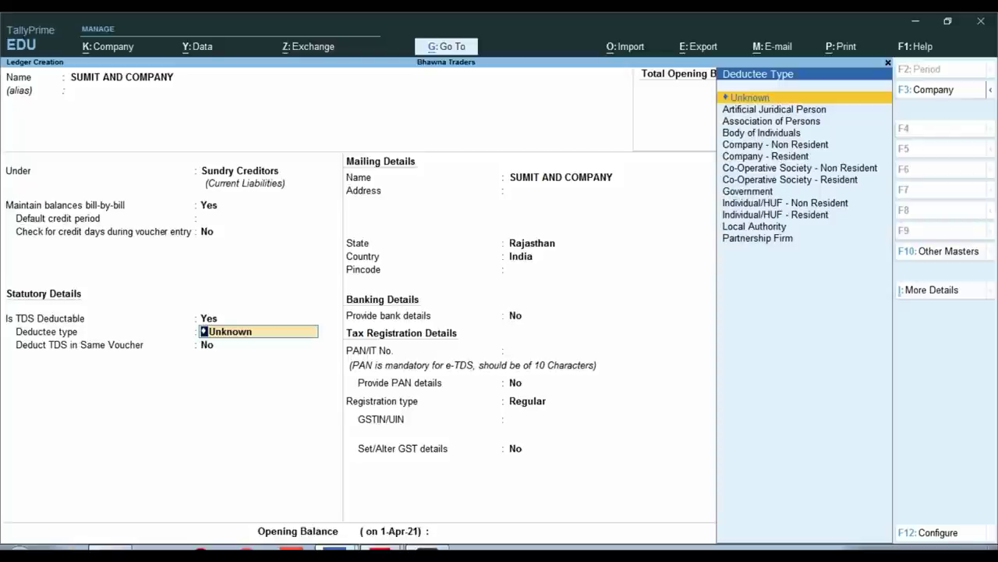
pyautogui.press('Down')
pyautogui.press('Down')
pyautogui.press('Down')
pyautogui.press('Down')
pyautogui.press('Down')
pyautogui.press('Down')
pyautogui.press('Down')
pyautogui.press('Down')
pyautogui.press('Down')
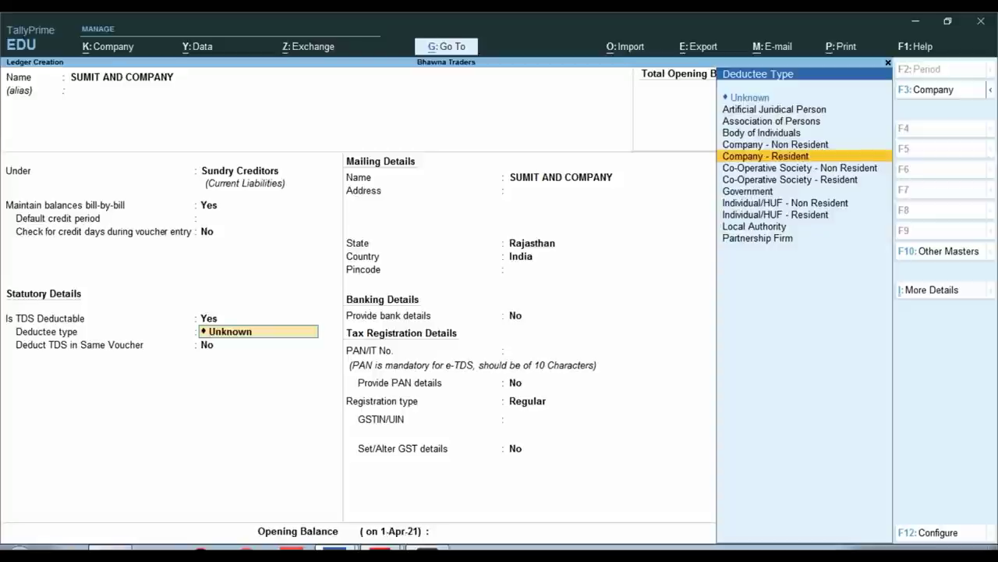
pyautogui.press('Down')
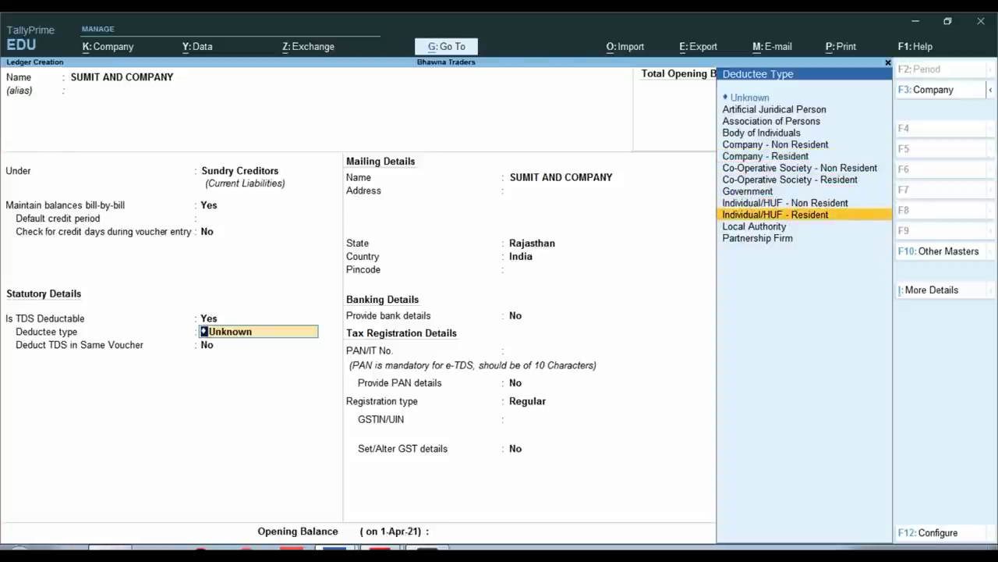
pyautogui.press('Return')
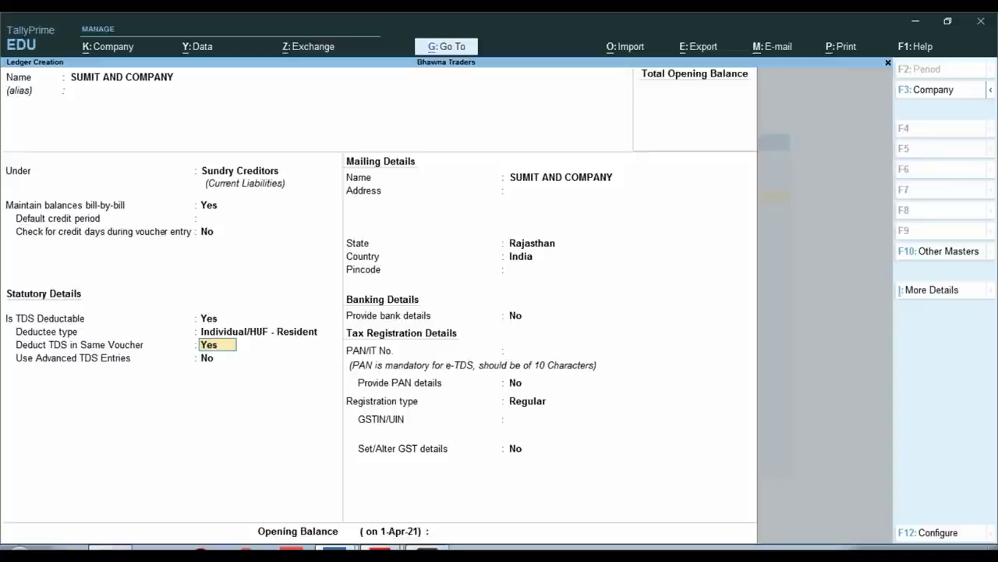
pyautogui.press('ctrl')
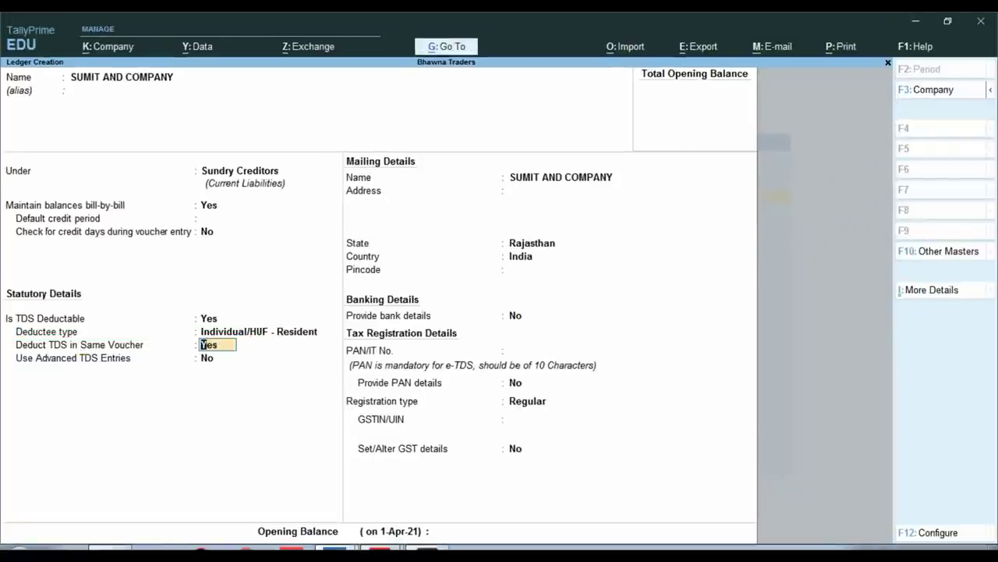
pyautogui.write('n')
pyautogui.press('Return')
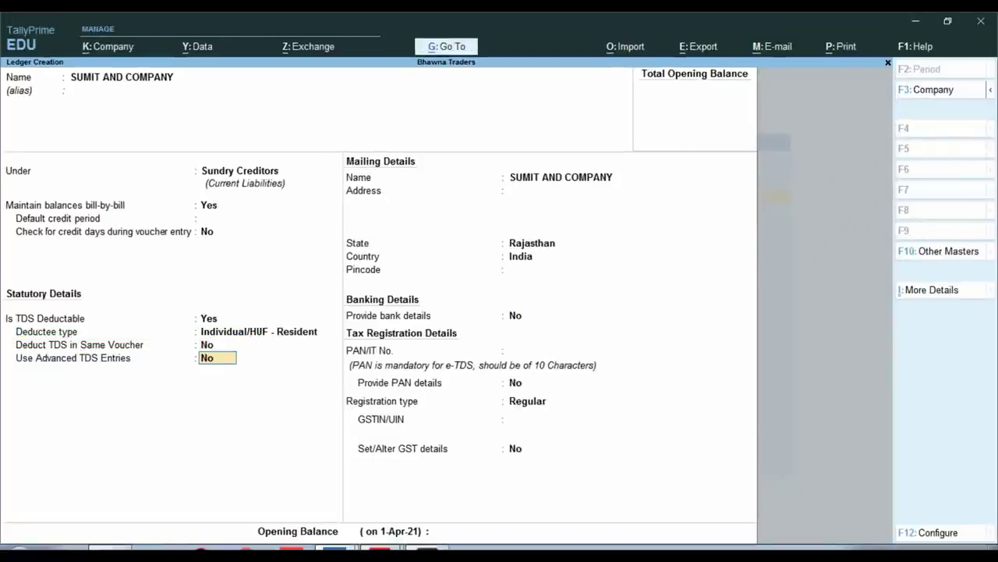
pyautogui.press('ctrl')
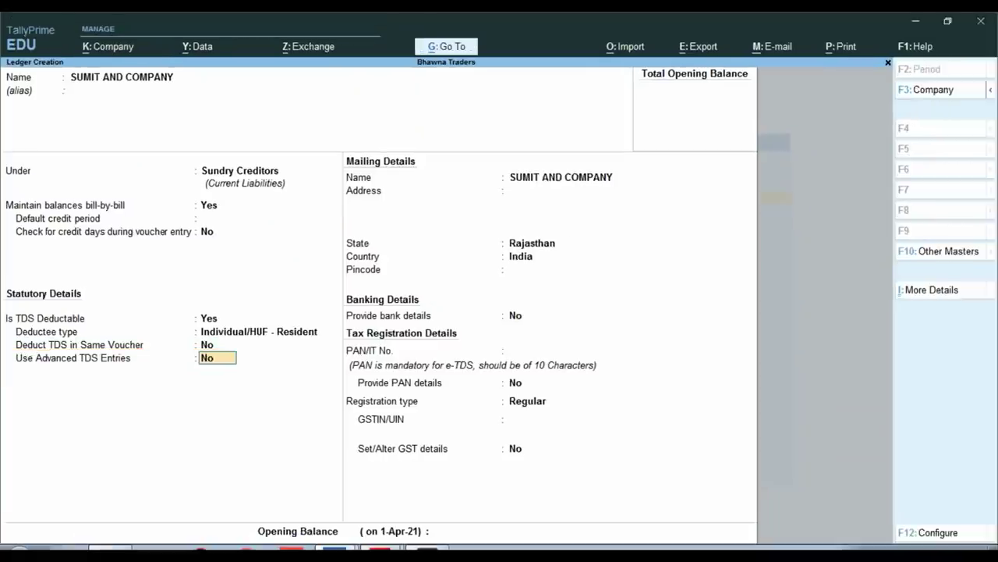
# Turn on advanced TDS entries, ignoring surcharge and setting the income tax exemption limit to Applicable
pyautogui.write('y')
pyautogui.press('Return')
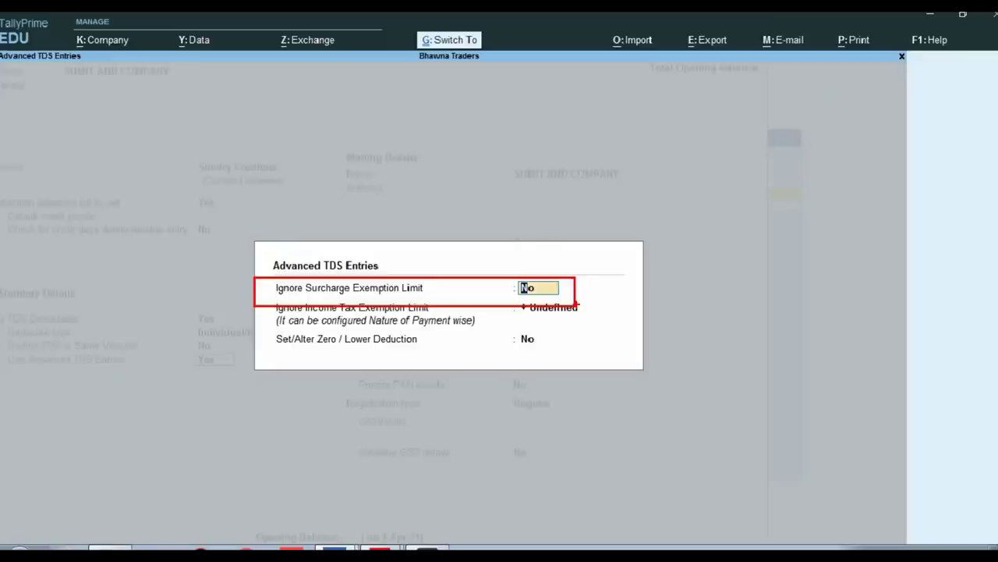
pyautogui.write('y')
pyautogui.press('Return')
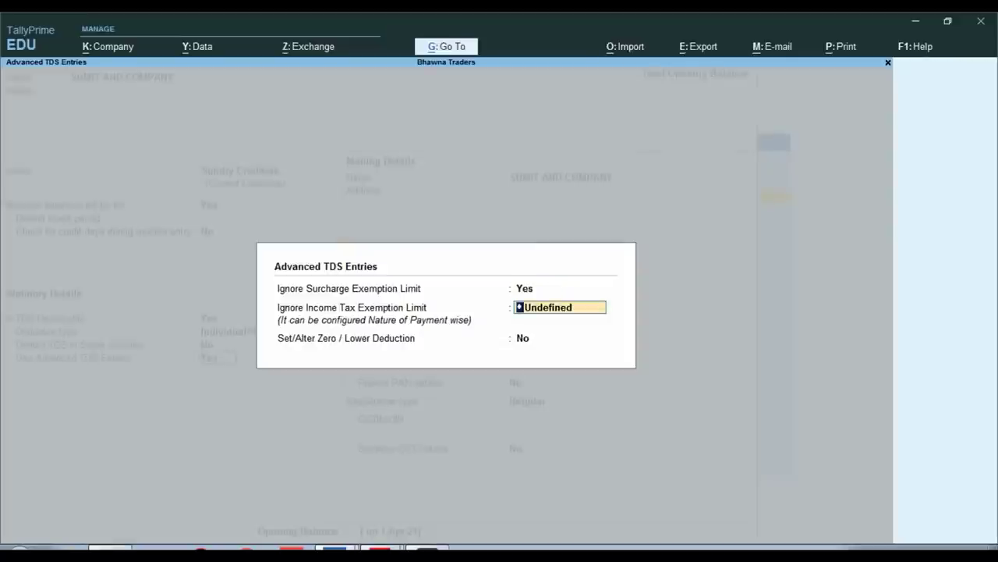
pyautogui.press('BackSpace')
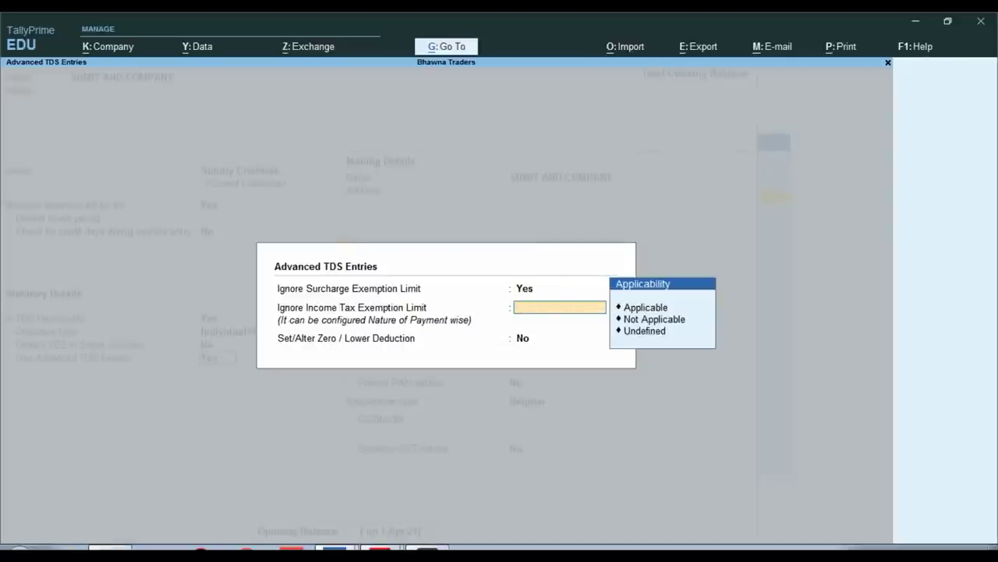
pyautogui.write('a')
pyautogui.press('Return')
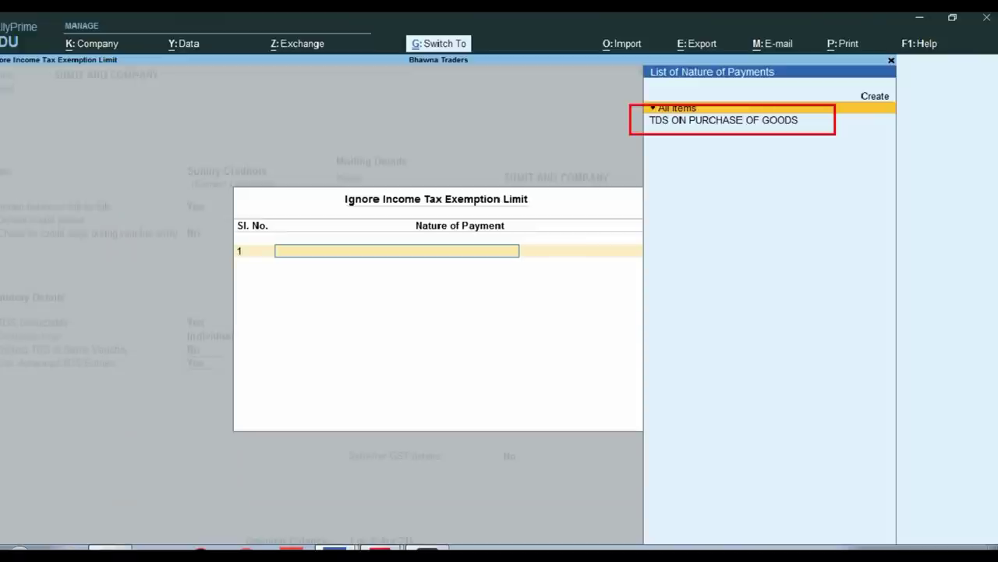
# Choose TDS ON PURCHASE OF GOODS as the nature of payment and close the advanced settings
pyautogui.press('Down')
pyautogui.press('Return')
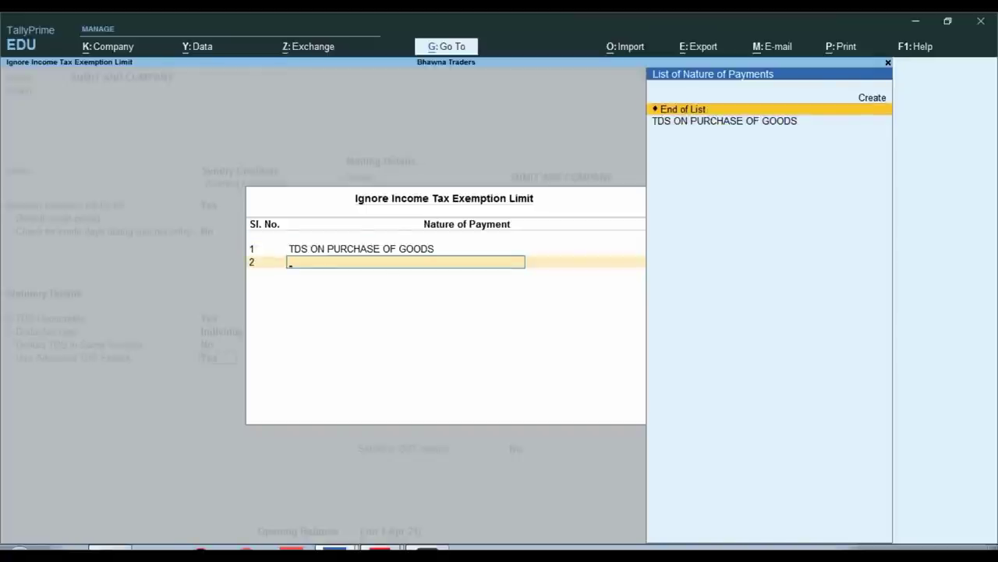
pyautogui.press('Return')
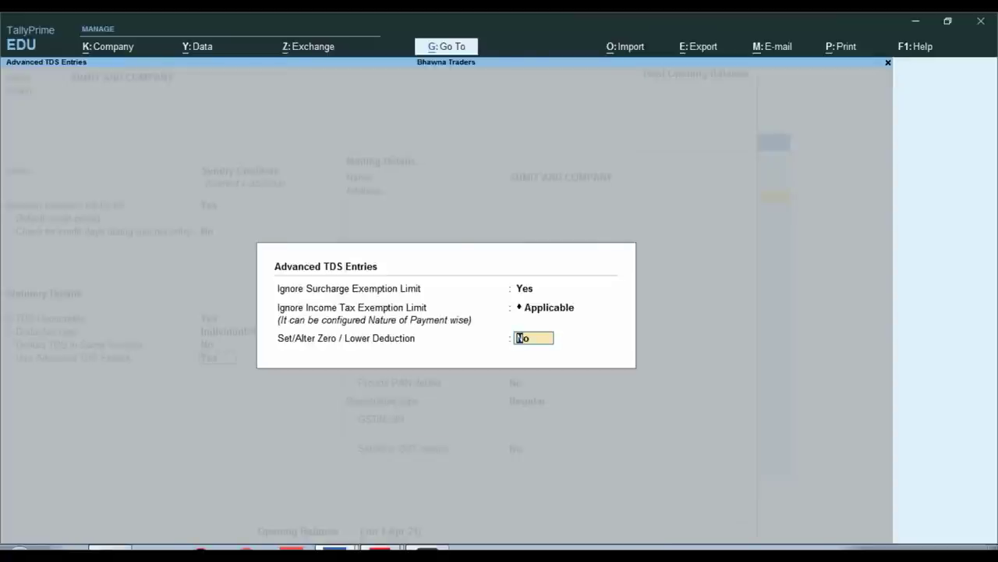
pyautogui.press('Return')
pyautogui.press('Return')
pyautogui.press('Return')
pyautogui.press('Return')
pyautogui.press('Return')
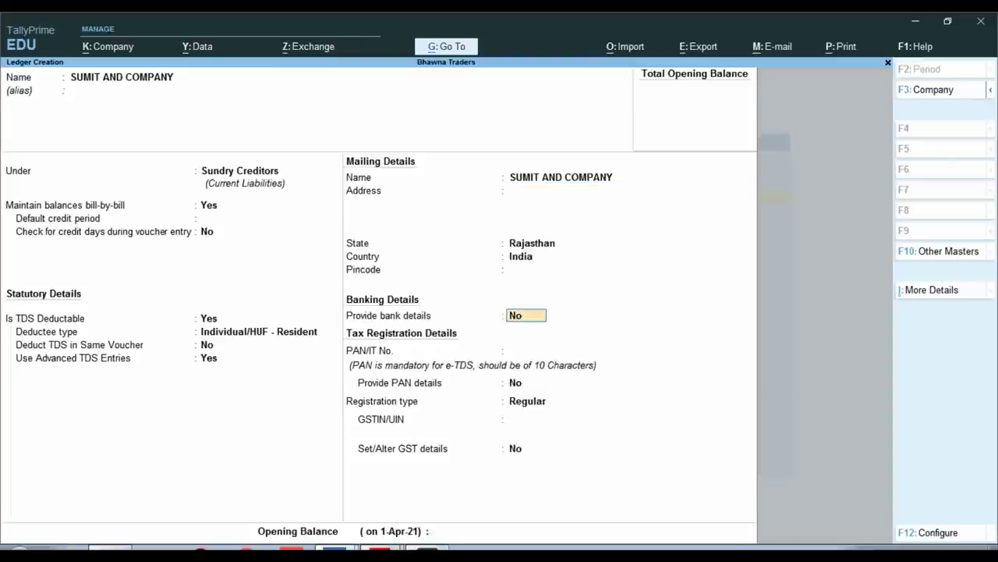
pyautogui.press('Return')
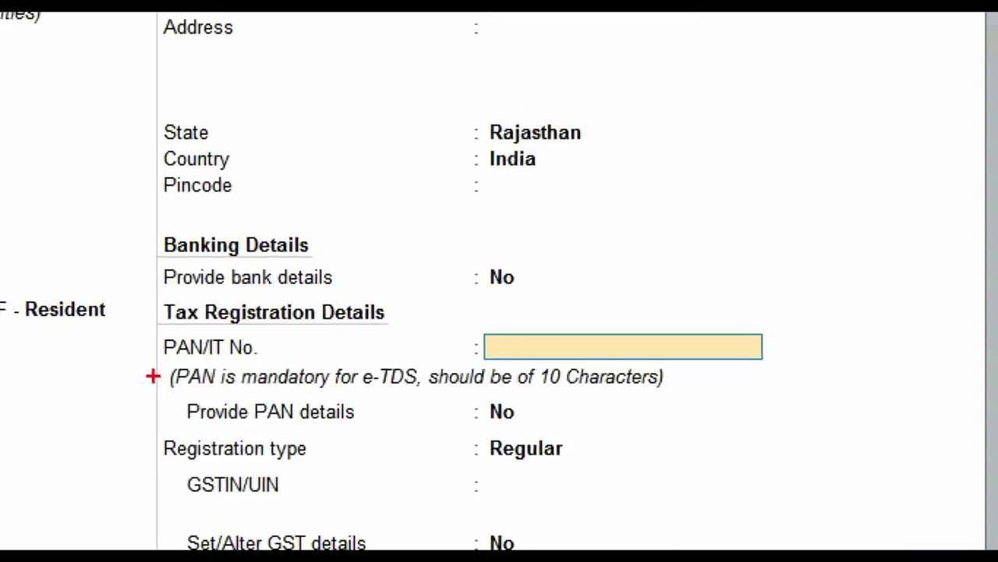
# Enter the supplier's PAN, keep Regular registration, and accept the Sumit And Company ledger
pyautogui.moveTo(146, 358)
pyautogui.mouseDown()
pyautogui.moveTo(336, 390)
pyautogui.moveTo(815, 384)
pyautogui.mouseUp()
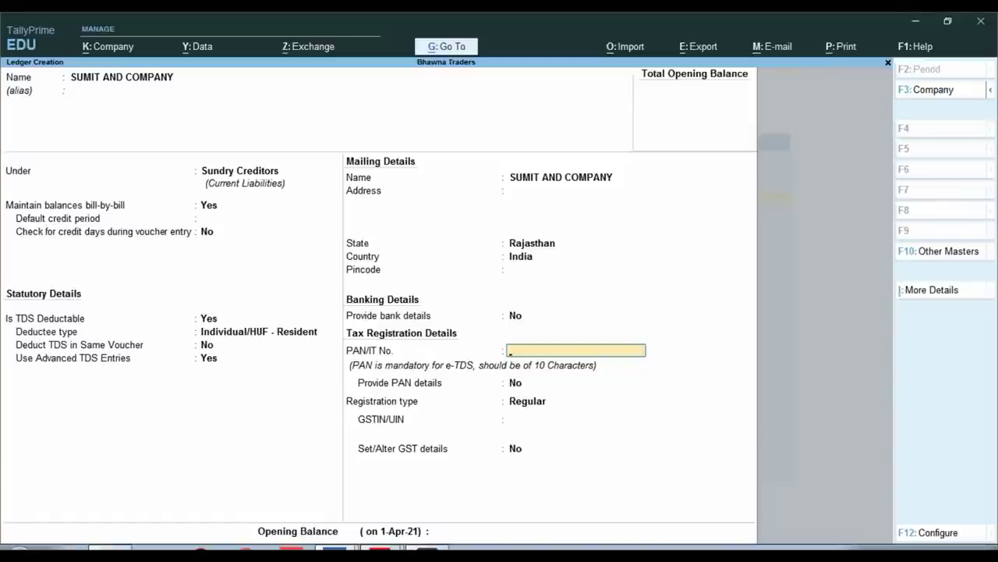
pyautogui.press('Return')
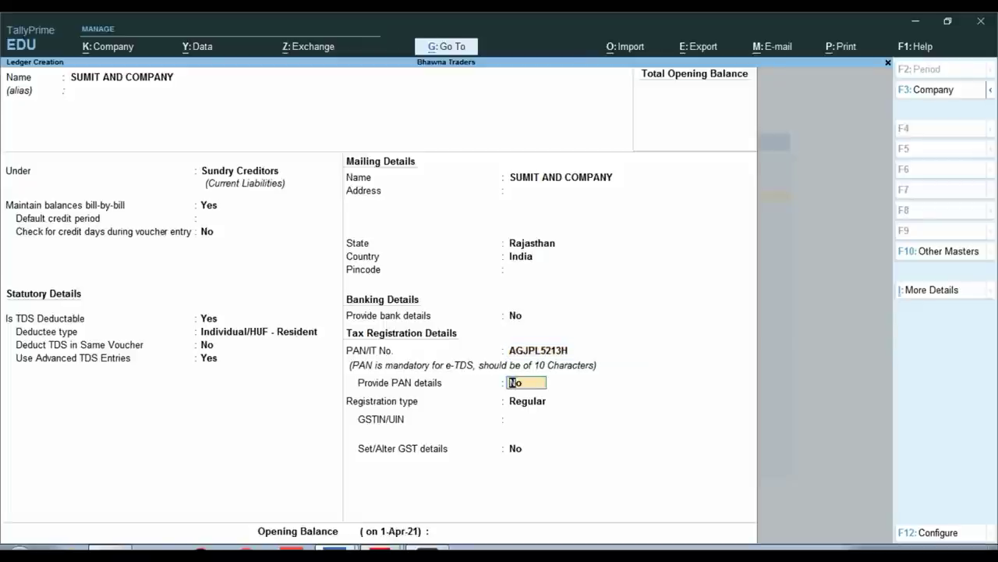
pyautogui.press('Return')
pyautogui.press('Return')
pyautogui.press('Return')
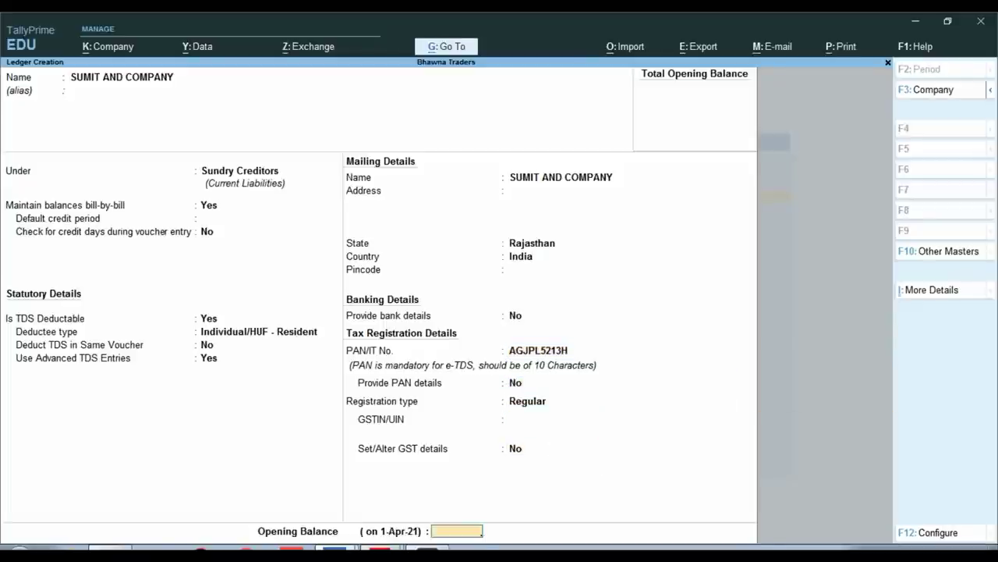
pyautogui.press('Return')
pyautogui.press('Return')
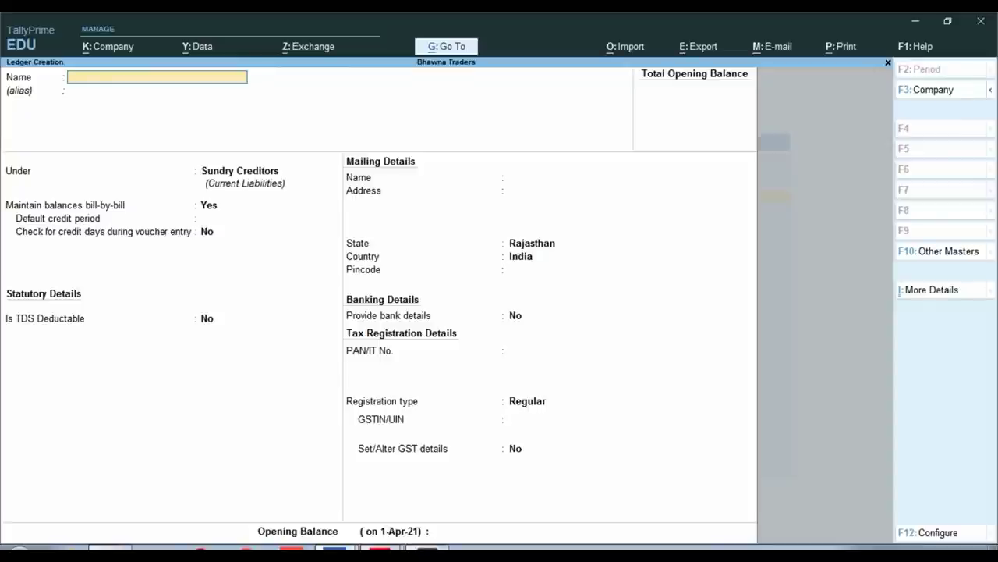
# Check the invoice PDF, then name the next ledger 'GST 18% PURCHASE'
pyautogui.hotkey('alt', 'Tab')
pyautogui.scroll(-1, 514, 308)
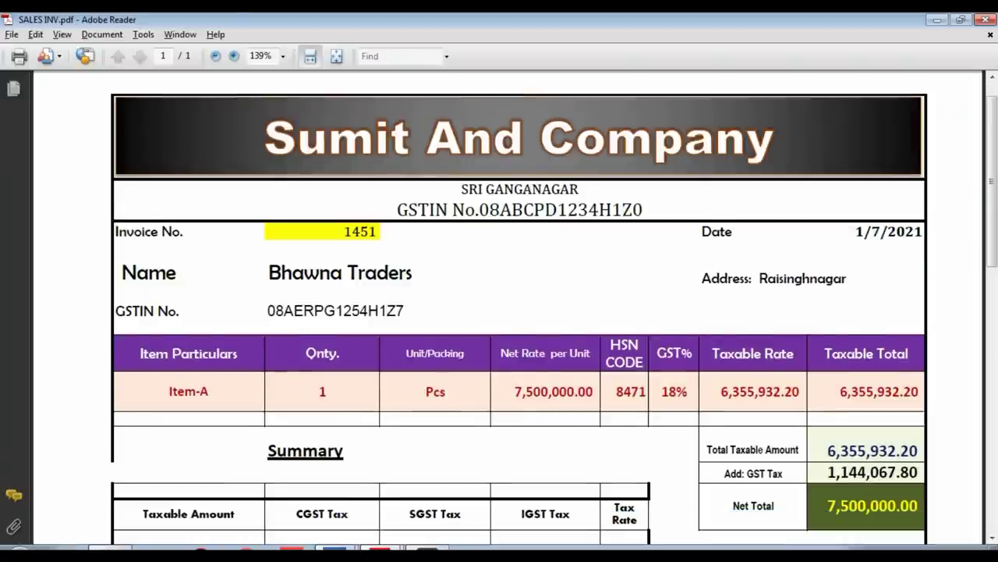
pyautogui.hotkey('alt', 'Tab')
pyautogui.write('GST 18')
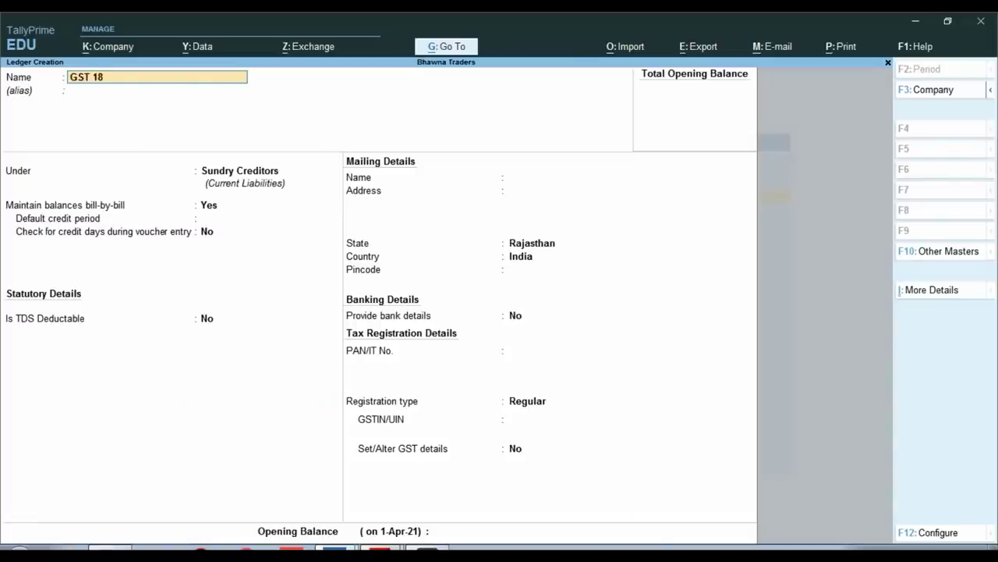
pyautogui.write('% PURCHASE')
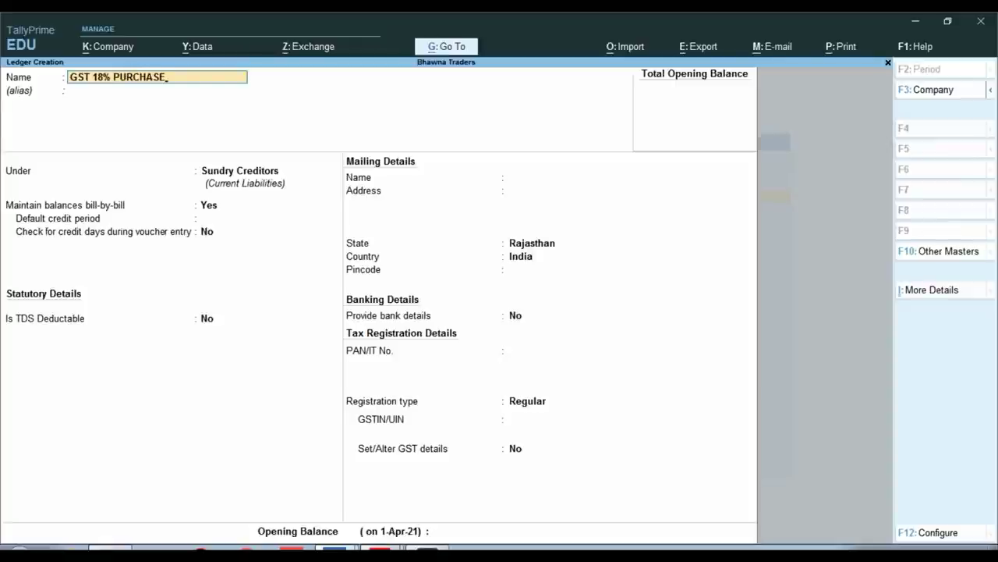
# Put the GST 18% PURCHASE ledger under Purchase Accounts with Goods as the supply type
pyautogui.press('Return')
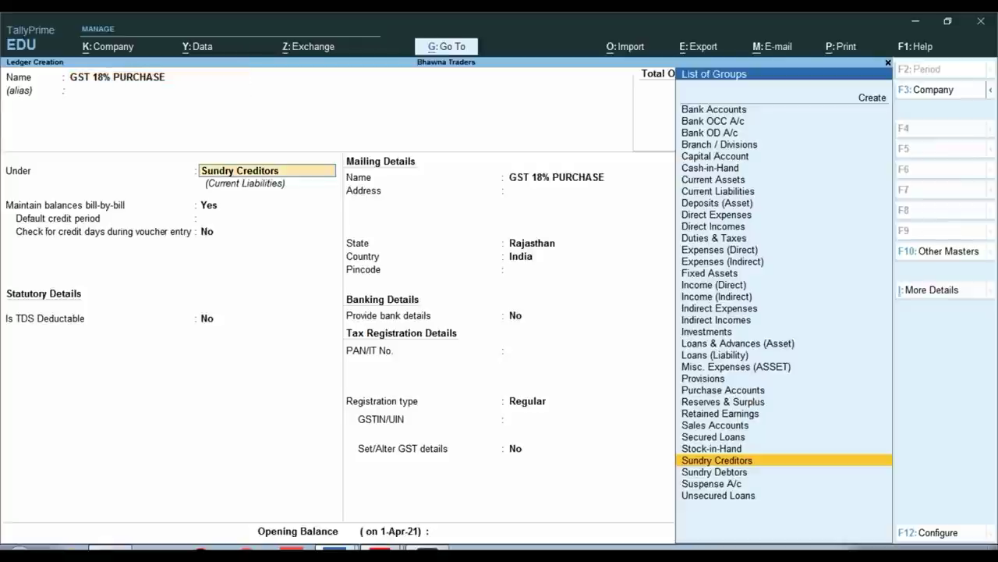
pyautogui.write('PUR')
pyautogui.press('Return')
pyautogui.press('Return')
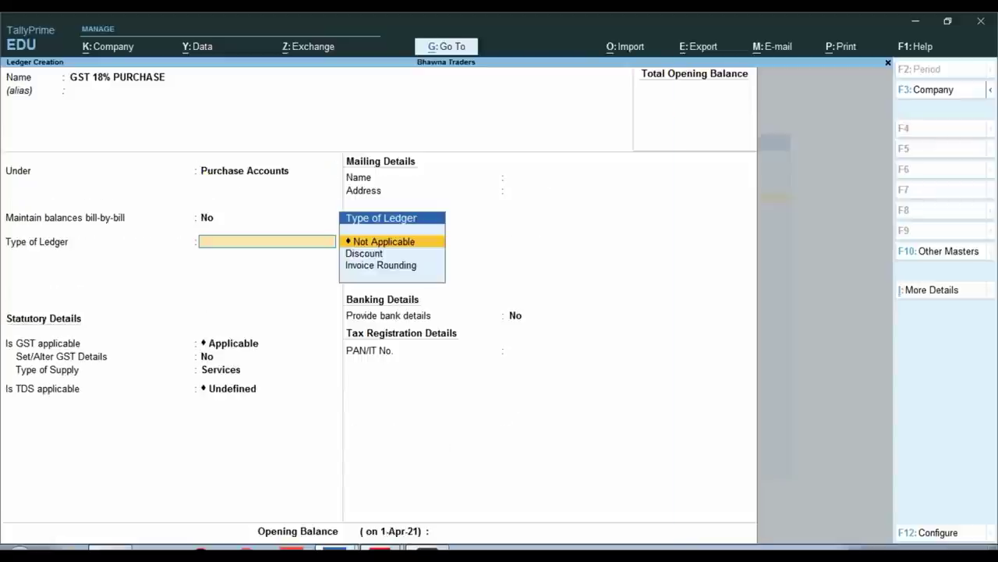
pyautogui.press('Return')
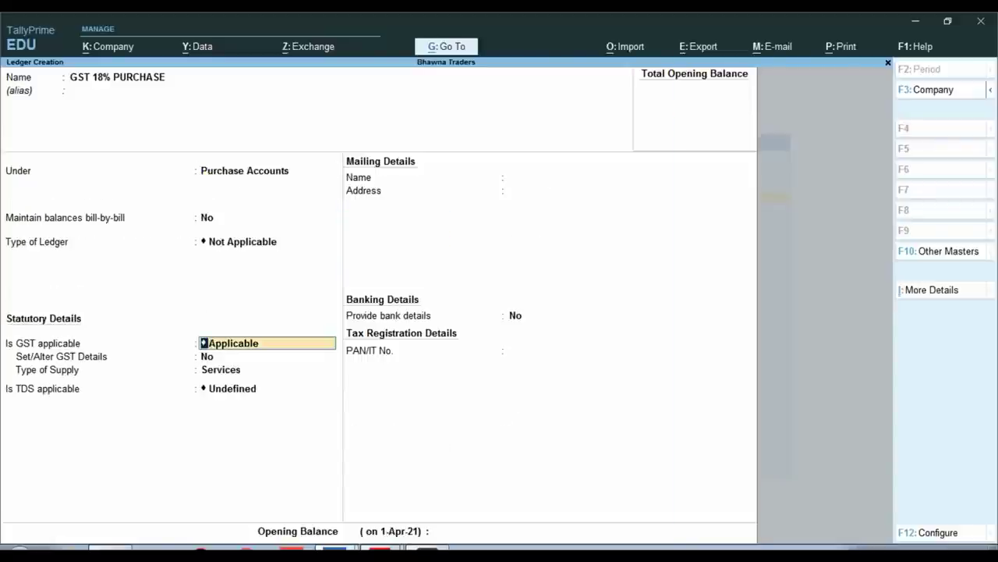
pyautogui.press('Return')
pyautogui.press('Return')
pyautogui.press('Up')
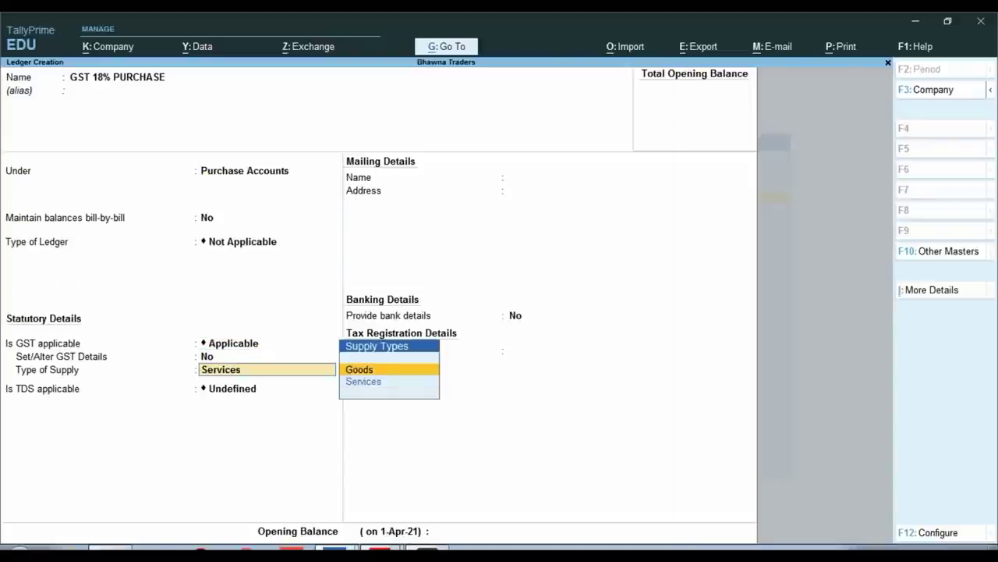
pyautogui.press('Return')
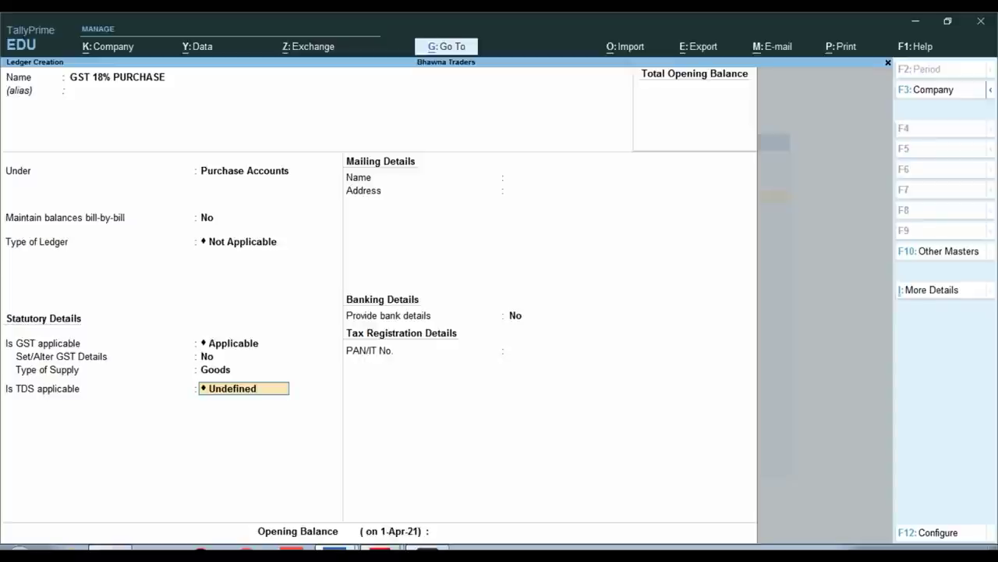
# Make TDS applicable with nature TDS ON PURCHASE OF GOODS and save the ledger
pyautogui.write('A')
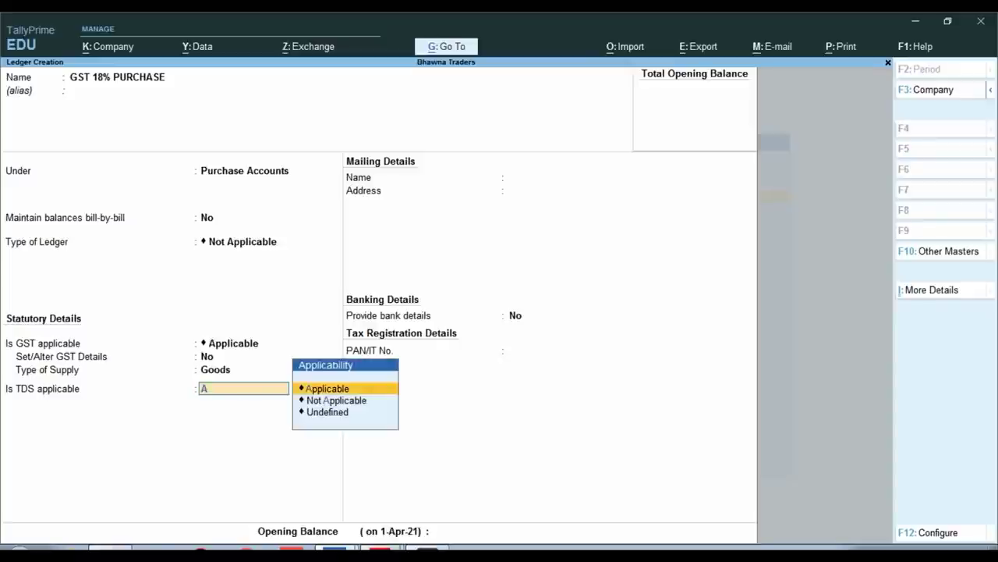
pyautogui.press('Return')
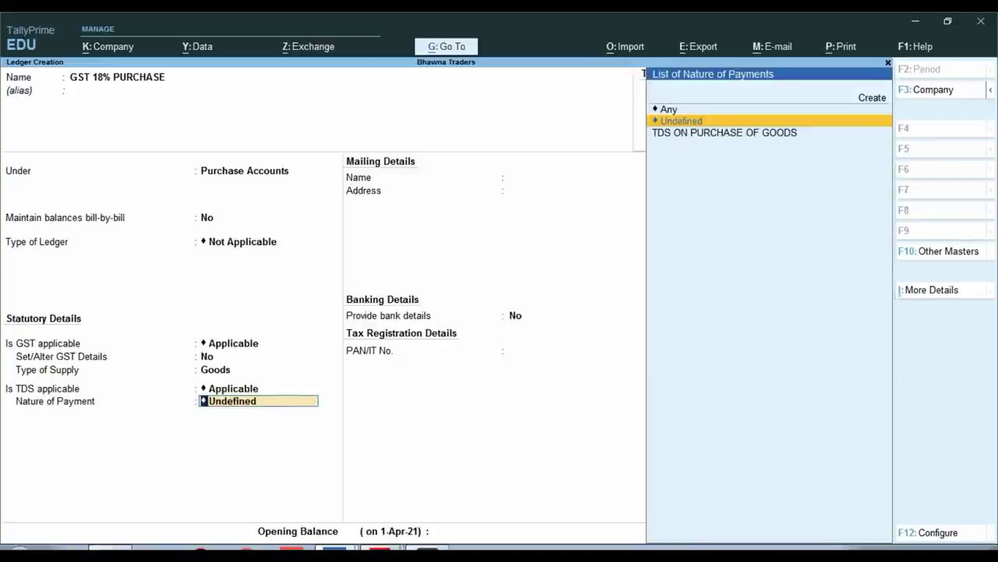
pyautogui.press('Down')
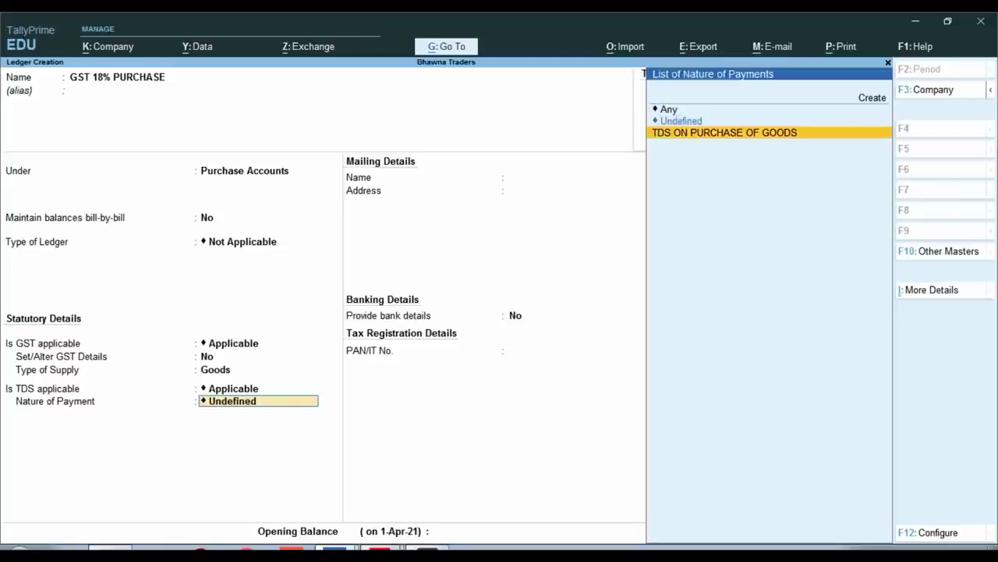
pyautogui.press('Return')
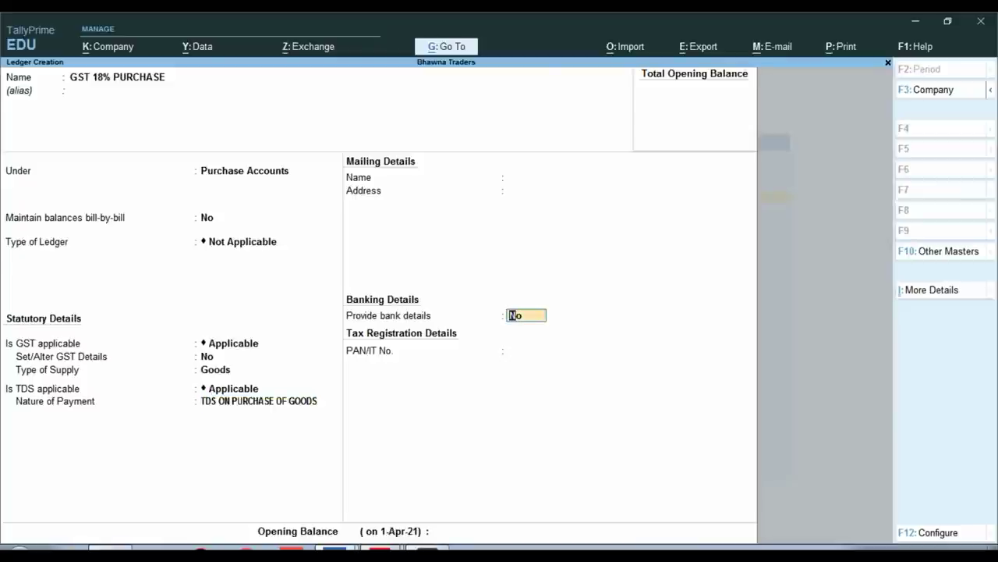
pyautogui.press('Return')
pyautogui.press('Return')
pyautogui.press('Return')
# Create ledger CGST TAX under Duties & Taxes as GST Central Tax with TDS ON PURCHASE OF GOODS applicable
pyautogui.write('CGST TAX')
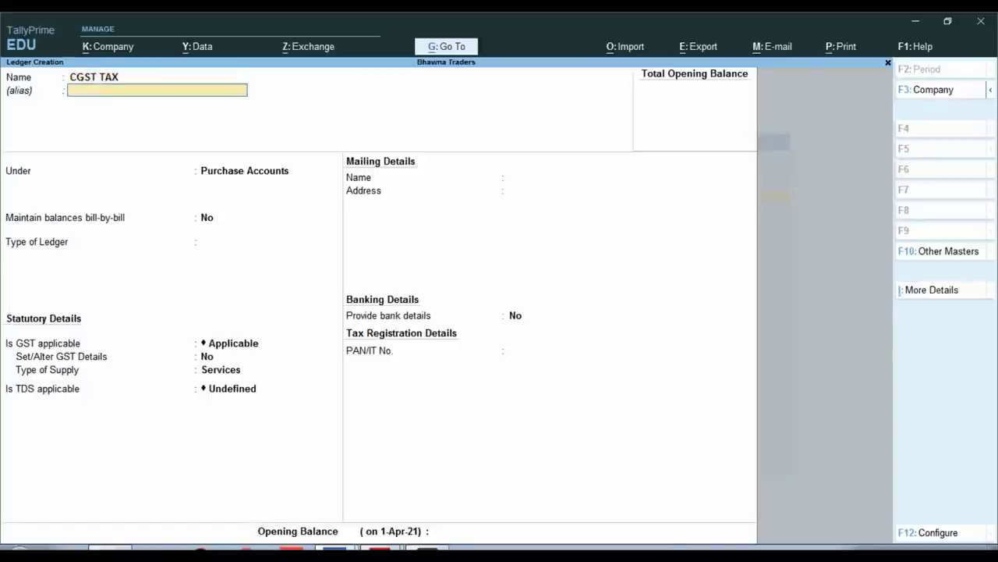
pyautogui.press('Return')
pyautogui.write('DU')
pyautogui.press('Return')
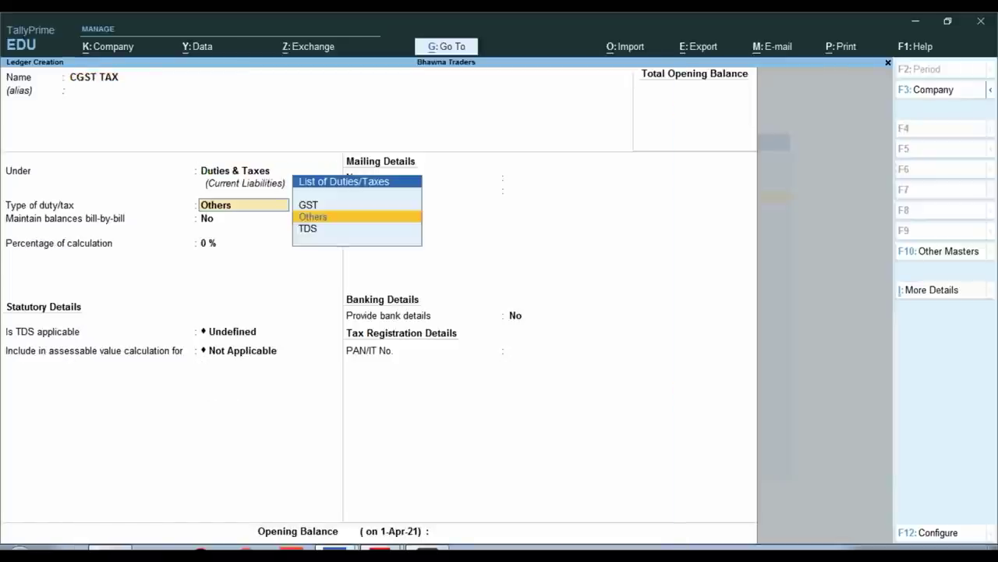
pyautogui.press('Up')
pyautogui.press('Return')
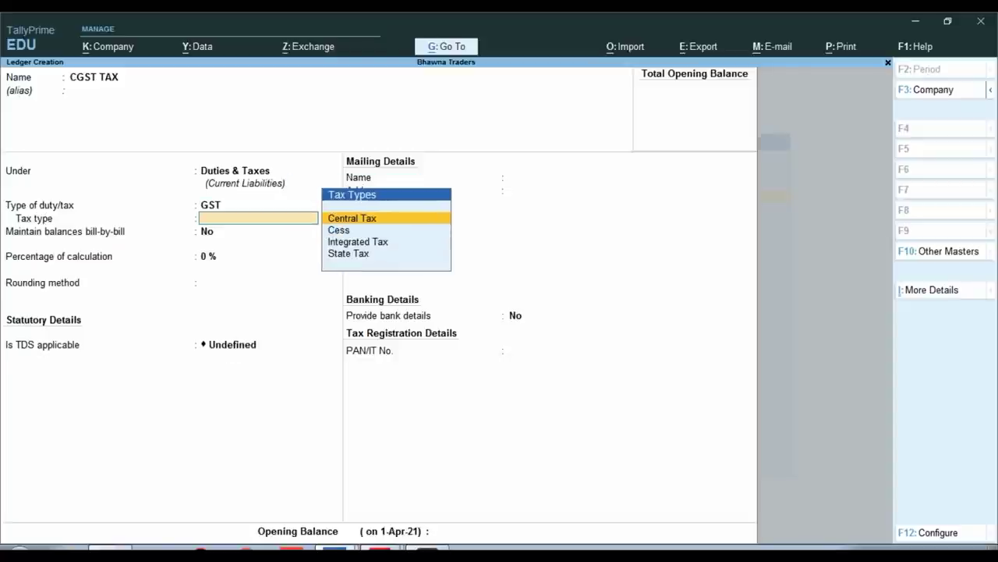
pyautogui.press('Return')
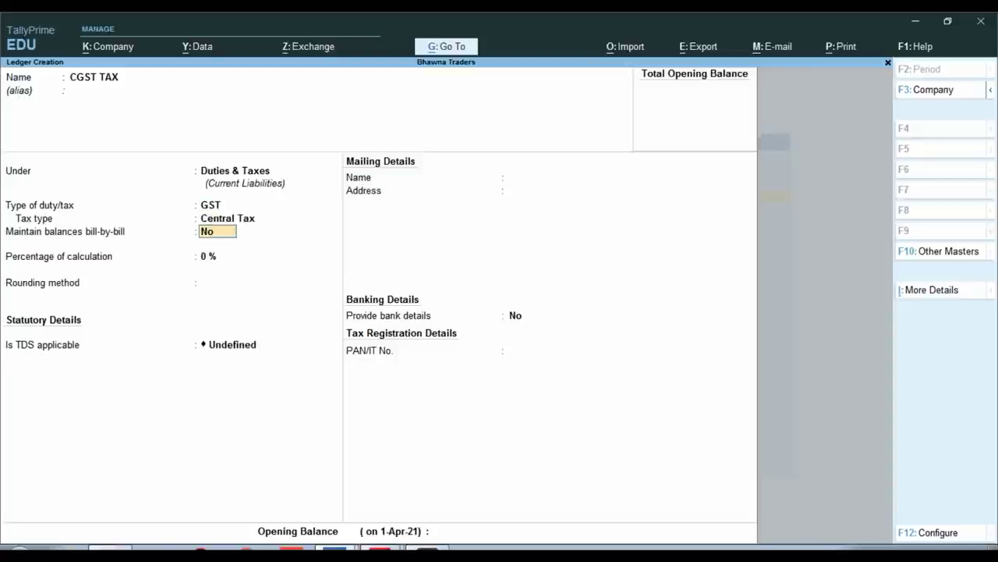
pyautogui.press('Return')
pyautogui.press('Return')
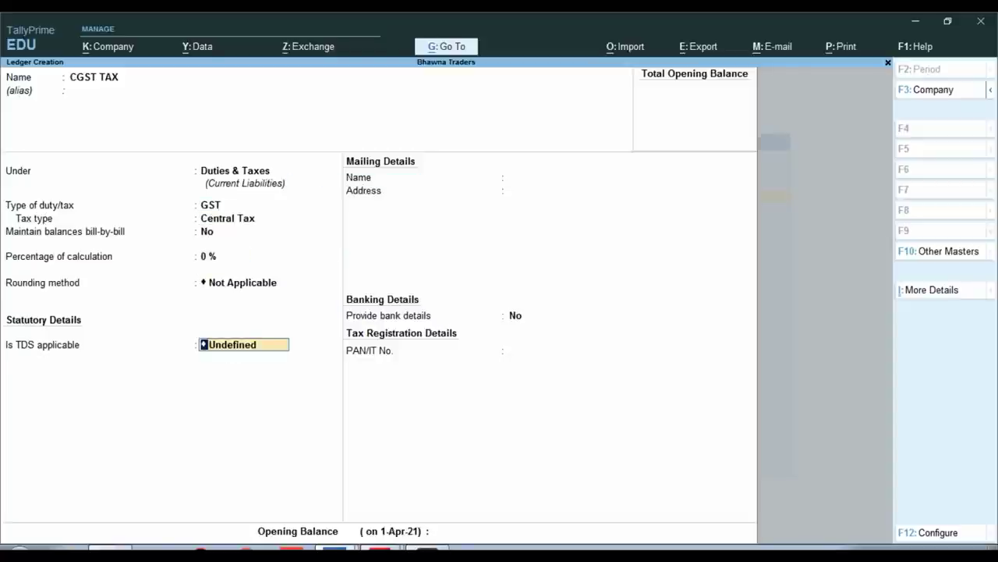
pyautogui.write('A')
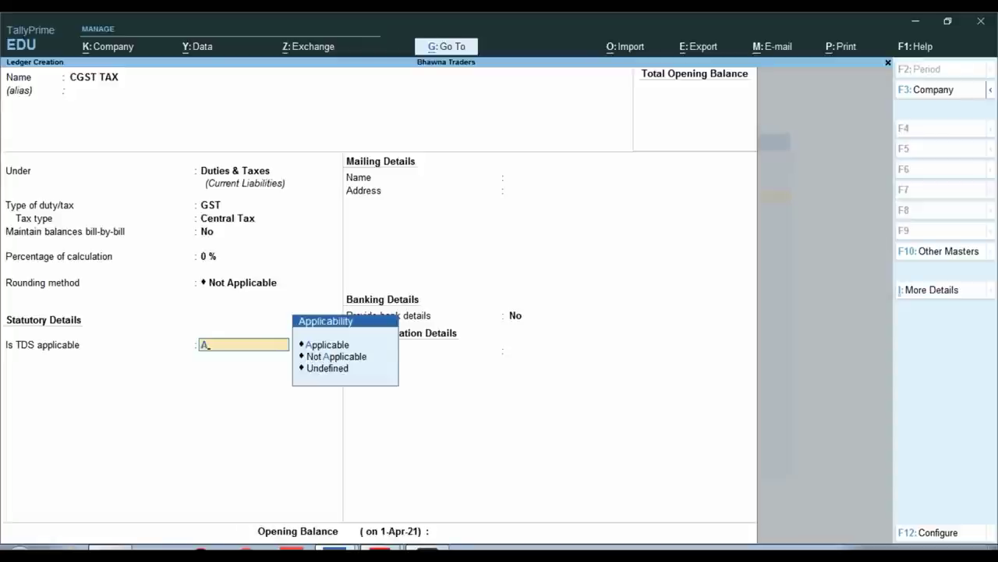
pyautogui.press('Return')
pyautogui.press('Down')
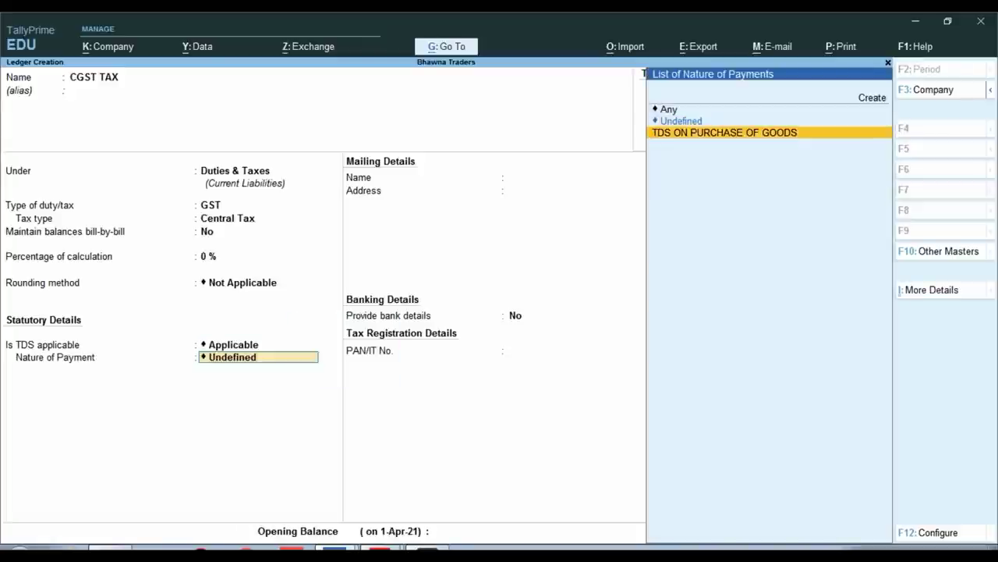
pyautogui.press('Return')
pyautogui.press('Return')
pyautogui.press('Return')
pyautogui.press('Return')
# Name the new ledger SGST TAX and place it under Duties & Taxes
pyautogui.write('CGST TAX')
pyautogui.press('Home')
pyautogui.press('Delete')
pyautogui.write('S')
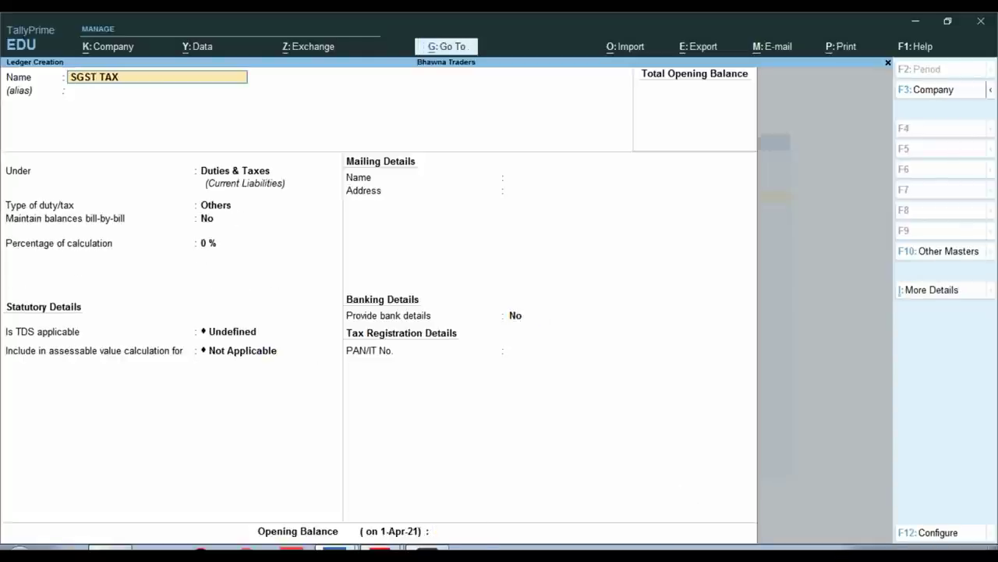
pyautogui.press('Return')
pyautogui.press('Return')
pyautogui.press('Return')
pyautogui.press('Up')
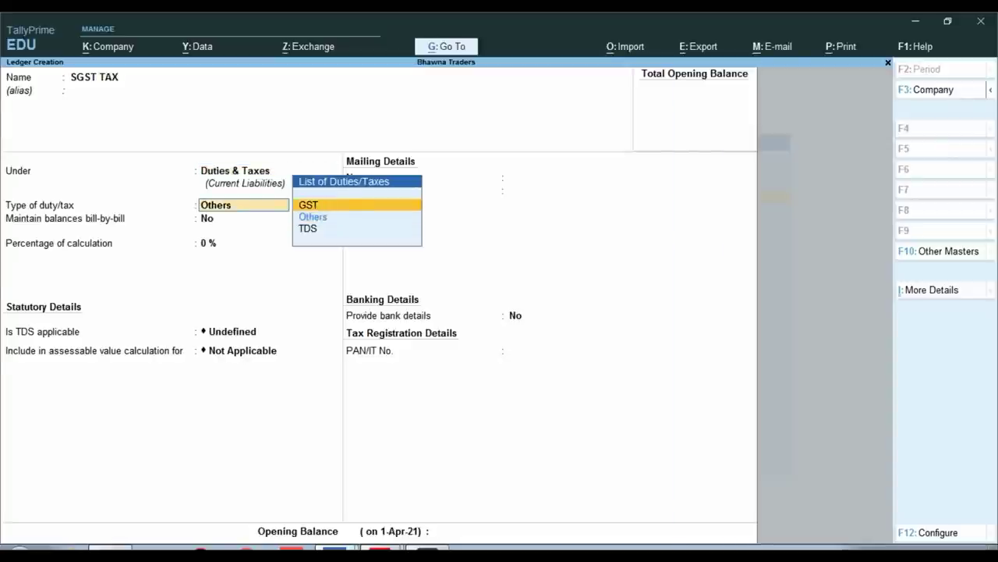
# Make SGST TAX a GST State Tax ledger with TDS ON PURCHASE OF GOODS applicable
pyautogui.press('Return')
pyautogui.press('Down')
pyautogui.press('Down')
pyautogui.press('Return')
pyautogui.press('Return')
pyautogui.press('Return')
pyautogui.press('Return')
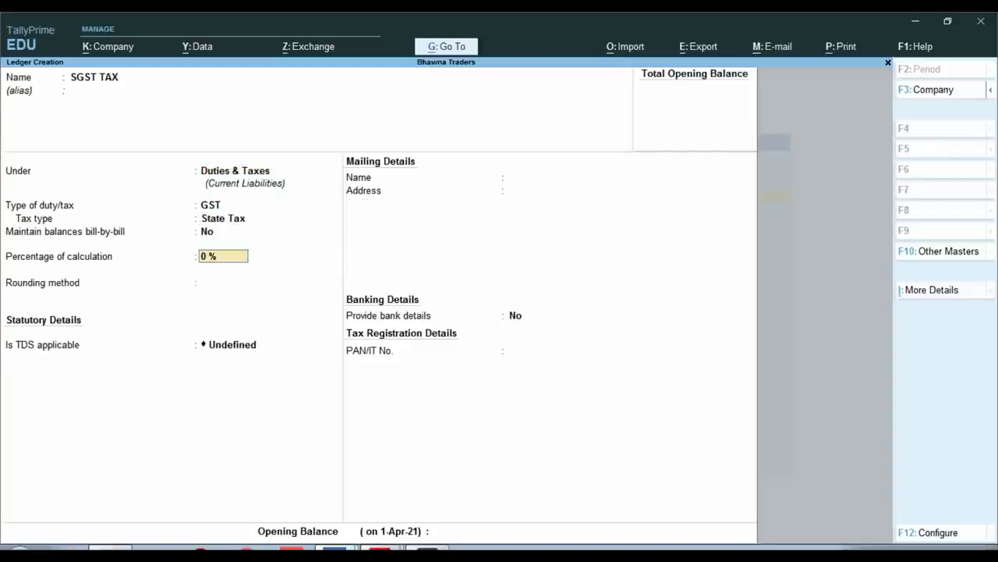
pyautogui.write('a')
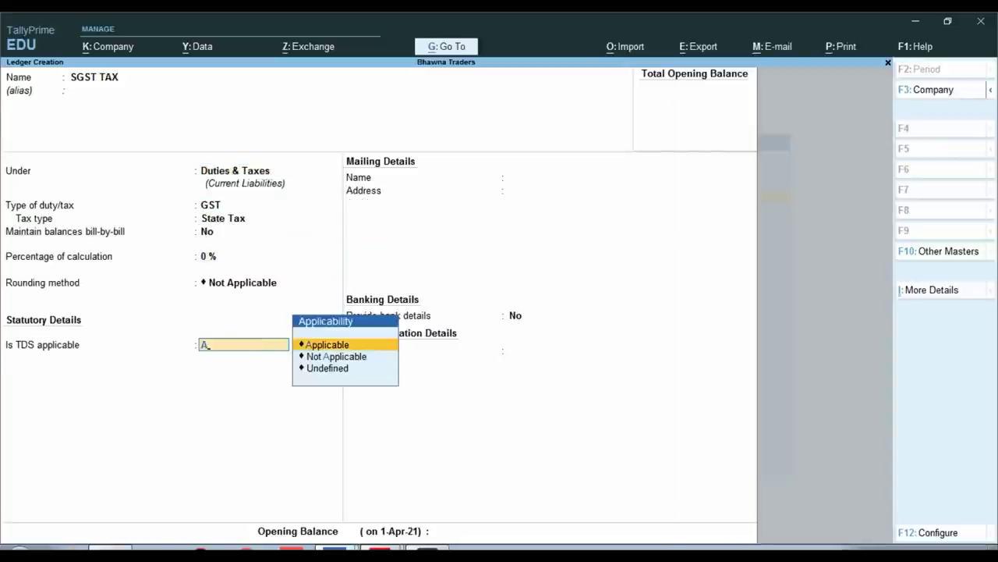
pyautogui.press('Return')
pyautogui.press('Down')
pyautogui.press('Return')
pyautogui.press('Return')
pyautogui.press('Return')
pyautogui.press('Return')
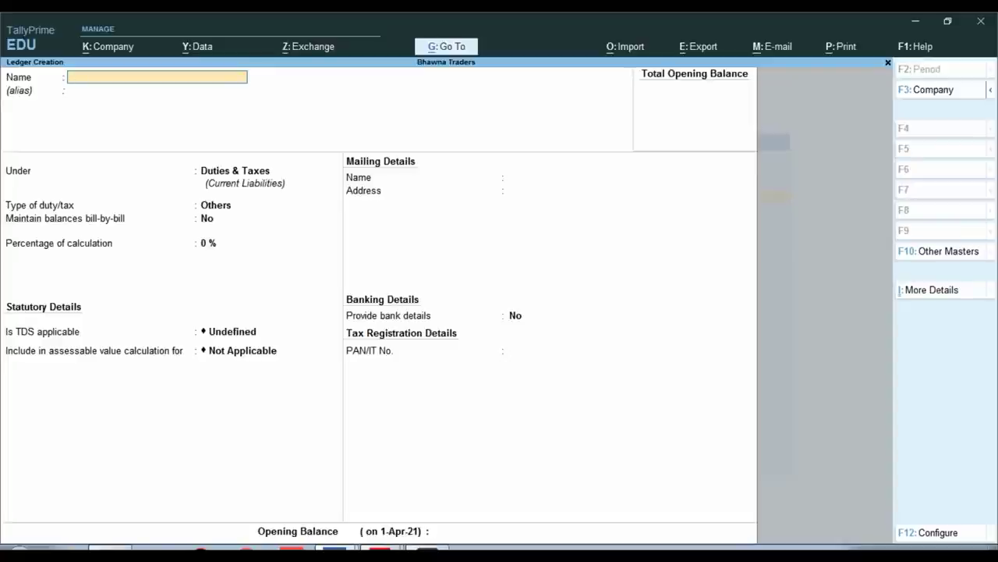
# Check the Item-A row in SALES INV.pdf, then exit TallyPrime's Ledger Creation
pyautogui.hotkey('alt', 'Tab')
pyautogui.scroll(-2, 519, 312)
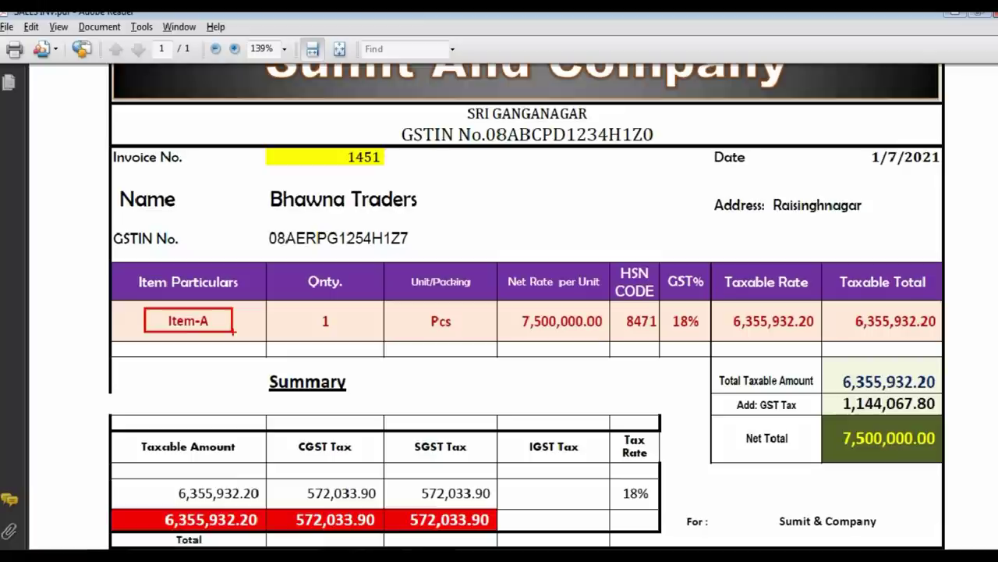
pyautogui.hotkey('alt', 'Tab')
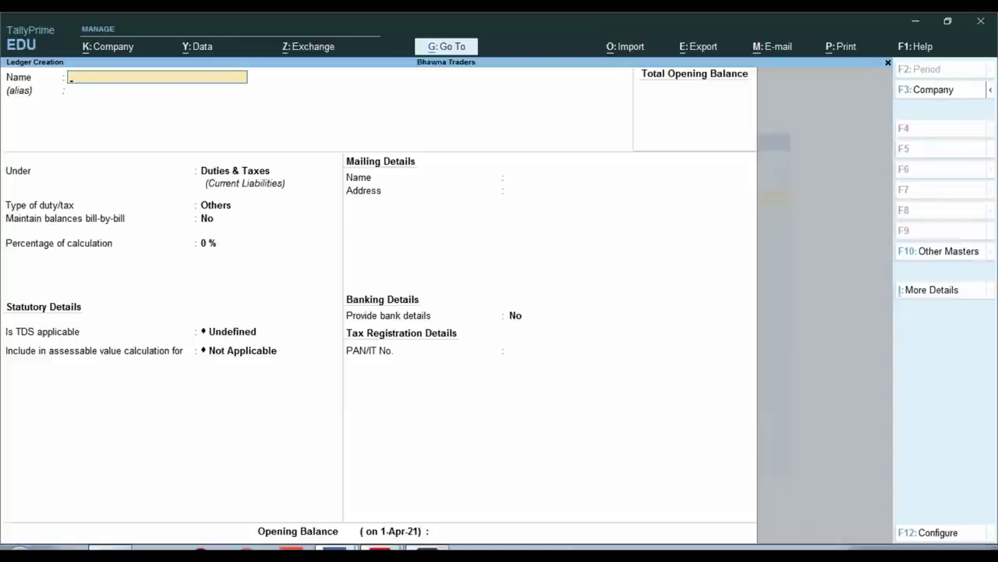
pyautogui.press('Escape')
# Start a new stock item named ITEM-A
pyautogui.press('Down')
pyautogui.press('Down')
pyautogui.press('Down')
pyautogui.press('Down')
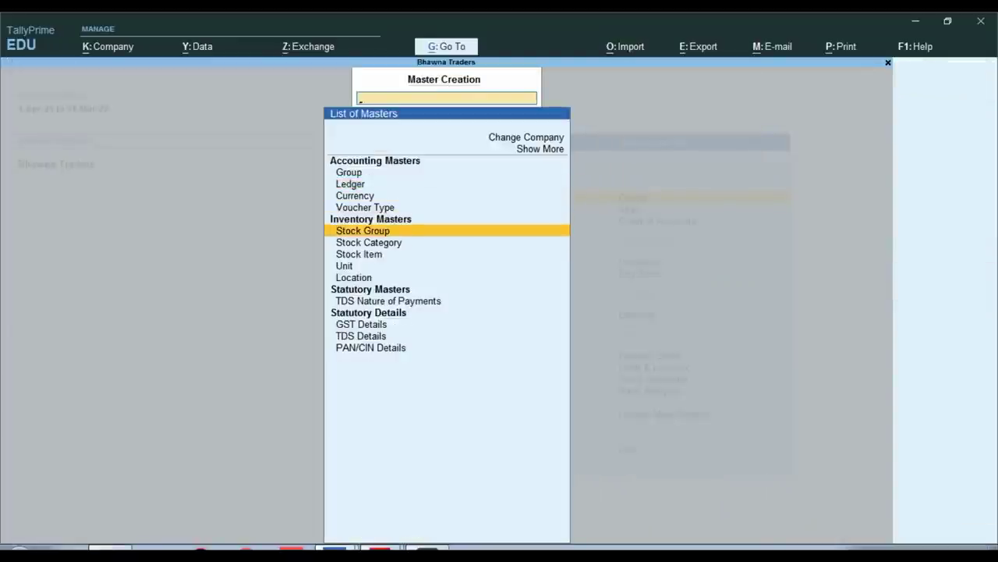
pyautogui.press('Down')
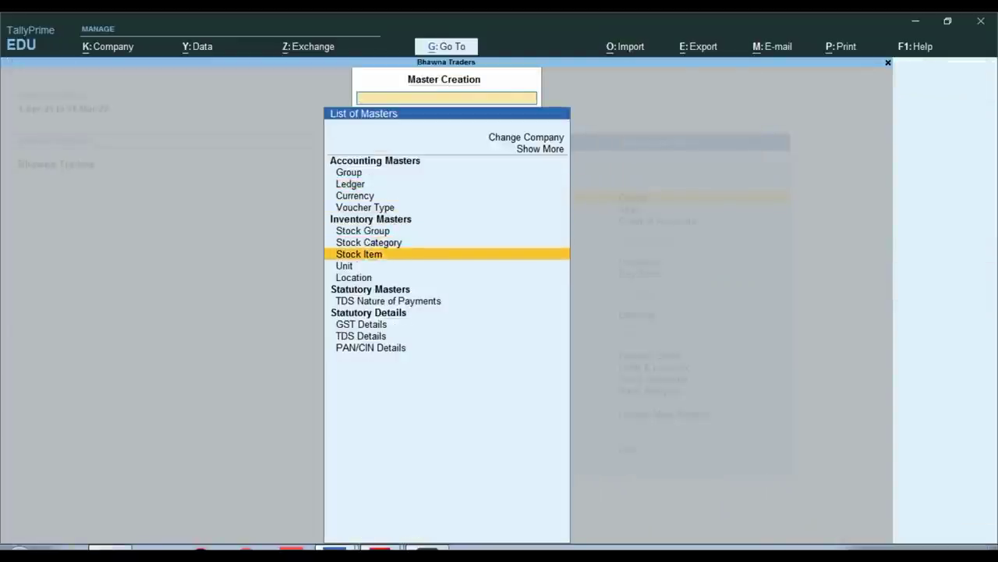
pyautogui.press('Return')
pyautogui.write('ITEM')
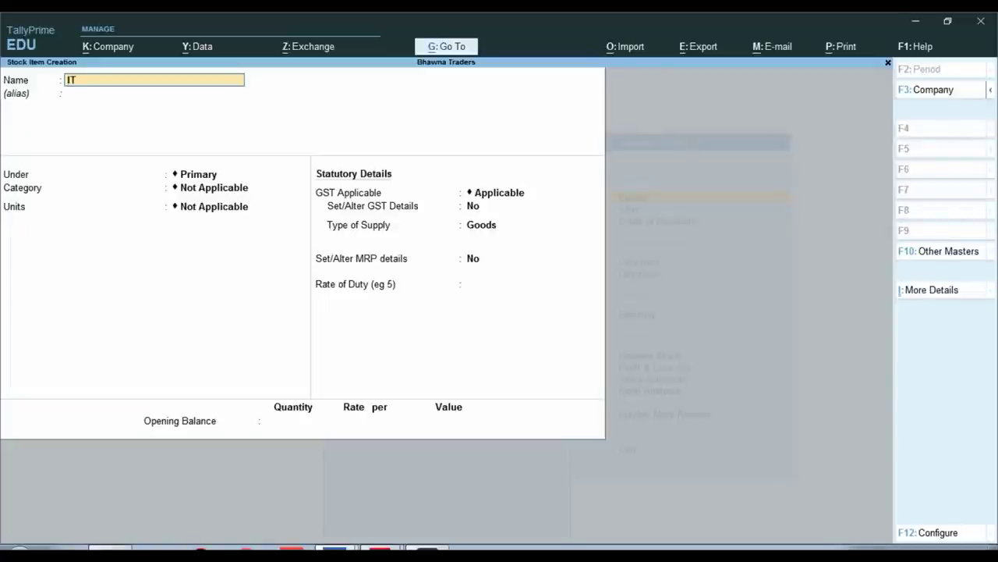
pyautogui.press('Return')
pyautogui.press('Return')
pyautogui.press('Return')
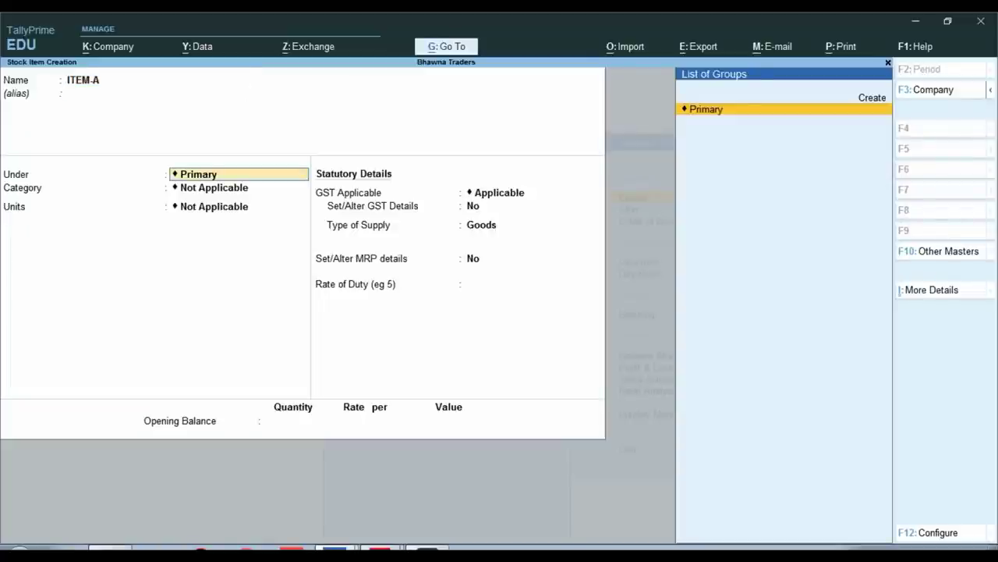
# Create the unit PCS with quantity code PCS-PIECES for ITEM-A
pyautogui.hotkey('alt', 'c')
pyautogui.write('PCS')
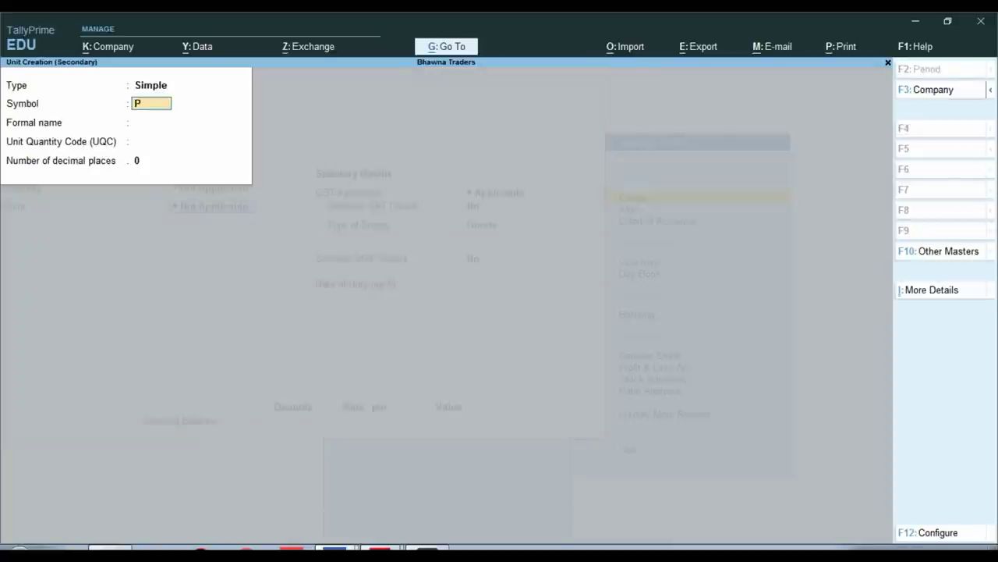
pyautogui.press('Return')
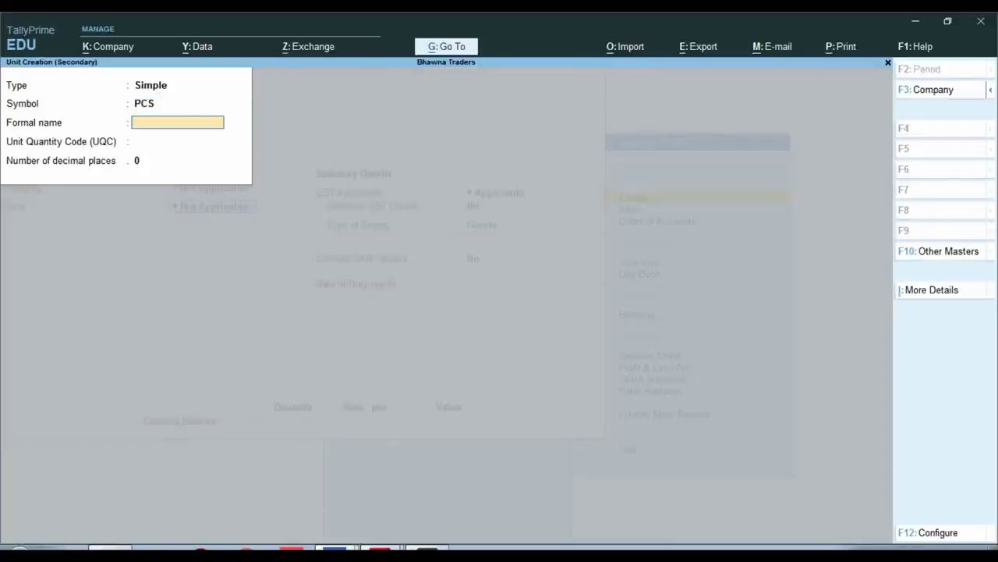
pyautogui.press('Return')
pyautogui.write('PCS-PIEC')
pyautogui.press('Return')
pyautogui.press('Return')
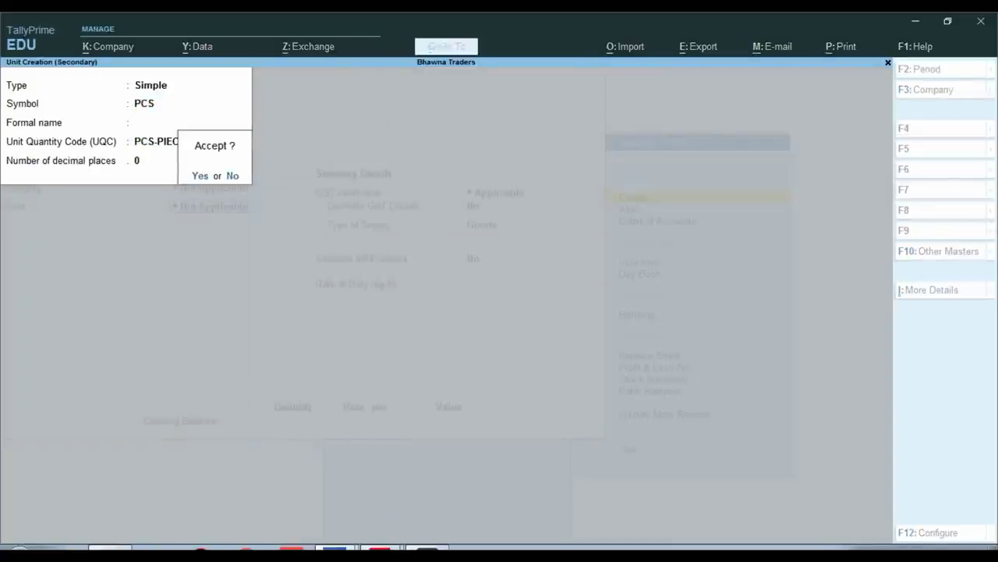
pyautogui.press('y')
# Set ITEM-A's GST details to Taxable at 18%, then return to the masters list
pyautogui.press('Return')
pyautogui.press('Return')
pyautogui.press('Return')
pyautogui.press('y')
pyautogui.press('Return')
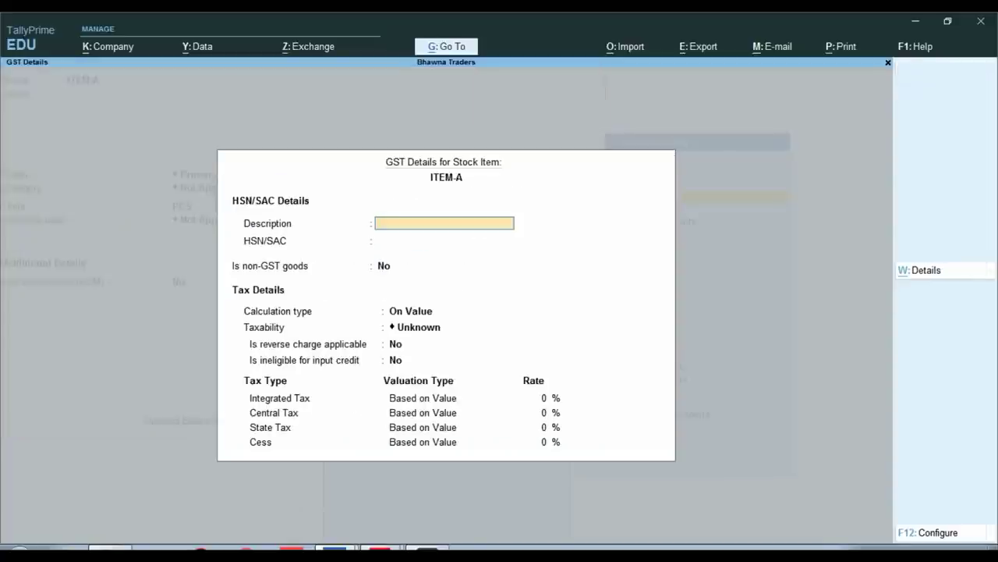
pyautogui.press('Return')
pyautogui.press('Return')
pyautogui.press('Return')
pyautogui.press('Return')
pyautogui.press('Down')
pyautogui.press('Down')
pyautogui.press('Down')
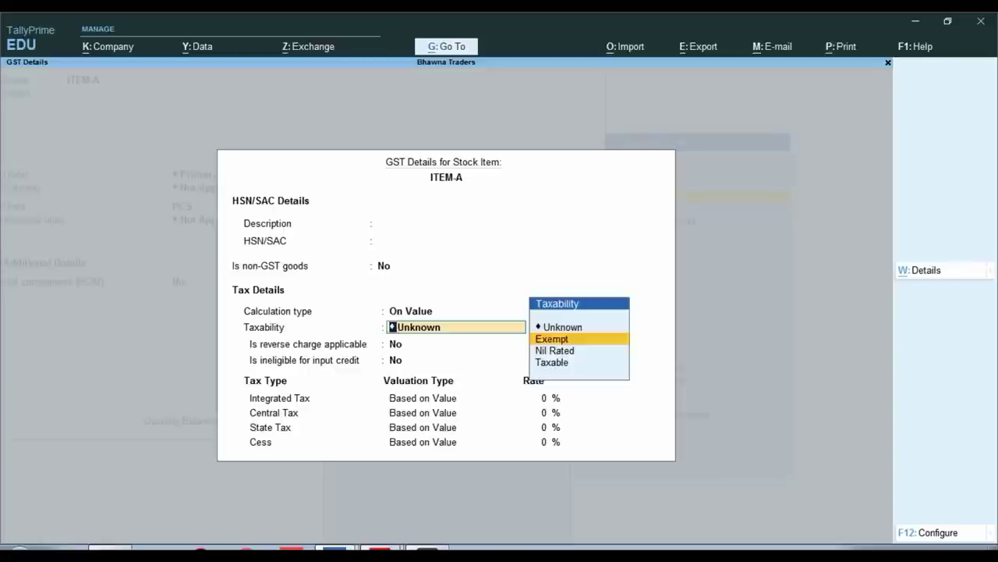
pyautogui.press('Return')
pyautogui.press('Return')
pyautogui.press('Return')
pyautogui.hotkey('alt', 'Tab')
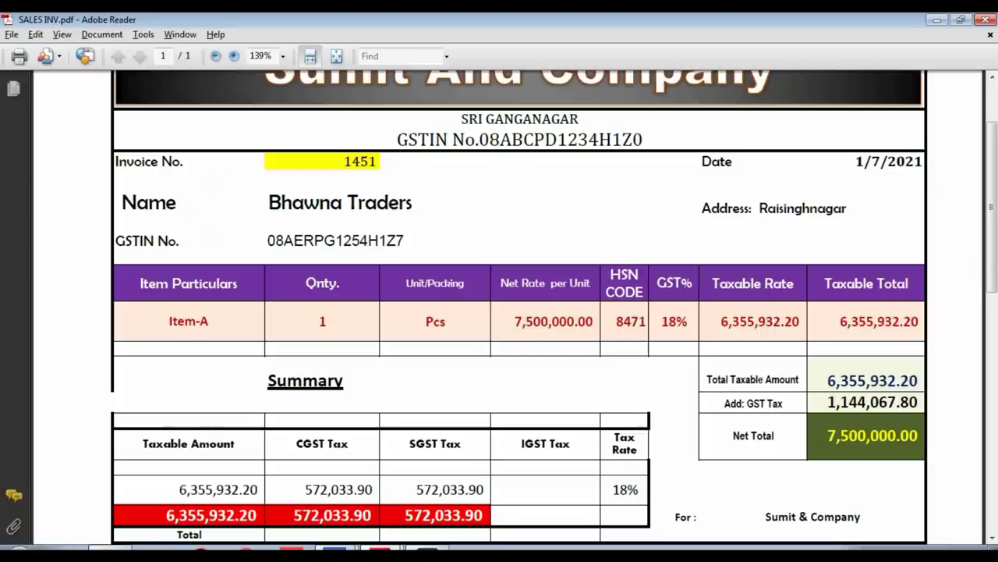
pyautogui.hotkey('alt', 'Tab')
pyautogui.write('18')
pyautogui.press('Return')
pyautogui.press('Return')
pyautogui.press('Return')
pyautogui.press('Return')
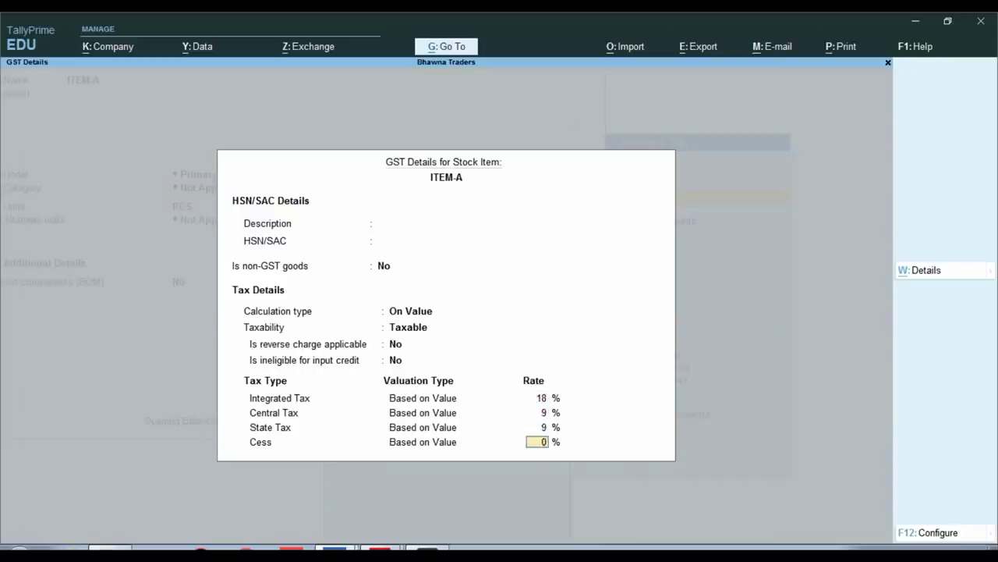
pyautogui.press('Return')
pyautogui.press('Return')
pyautogui.press('Return')
pyautogui.press('Return')
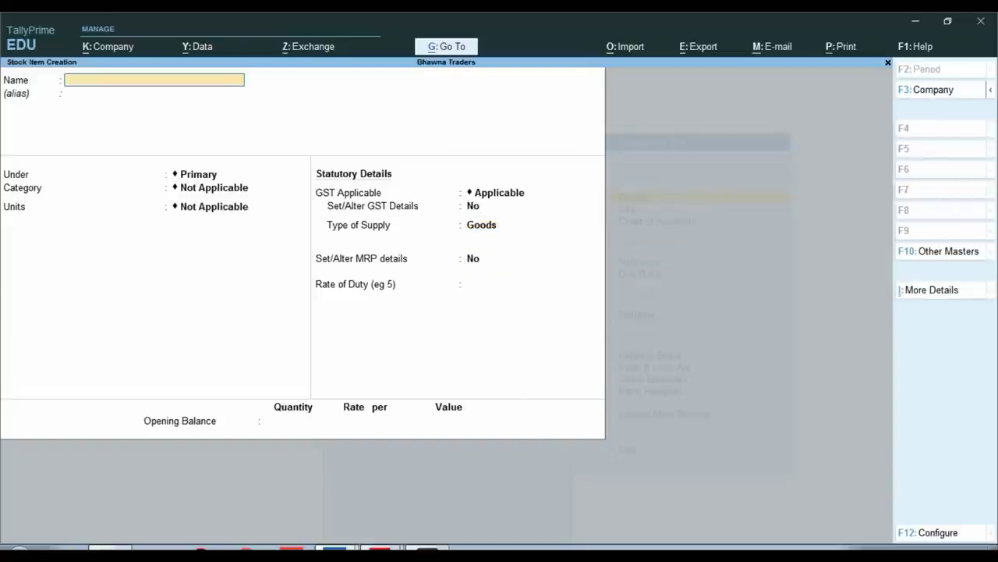
pyautogui.press('Escape')
pyautogui.press('y')
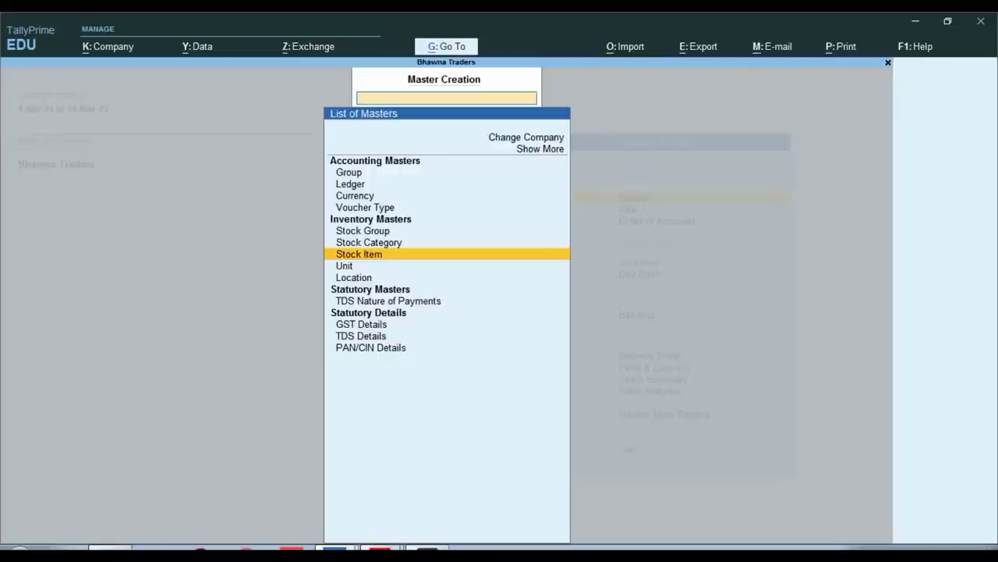
# Begin a new ledger named 194Q TDS ON GOODS PURCHASE
pyautogui.press('Escape')
pyautogui.press('Escape')
pyautogui.press('Escape')
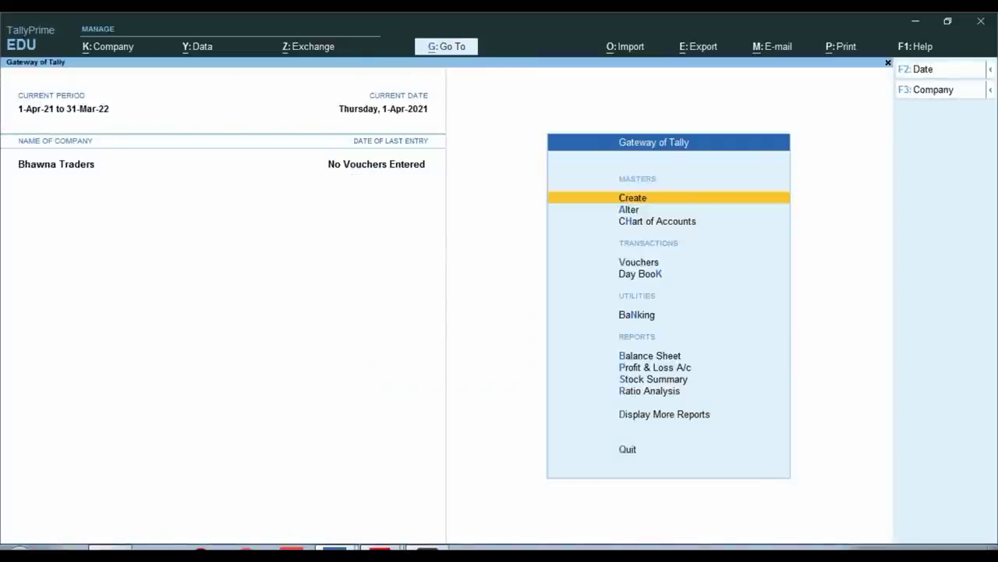
pyautogui.press('Return')
pyautogui.press('Down')
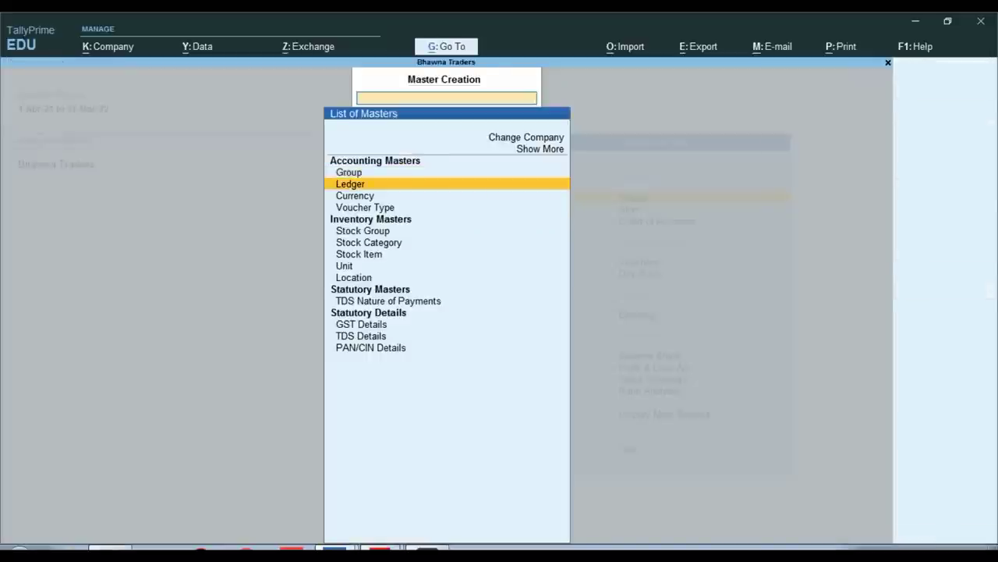
pyautogui.press('Return')
pyautogui.write('TDS ON')
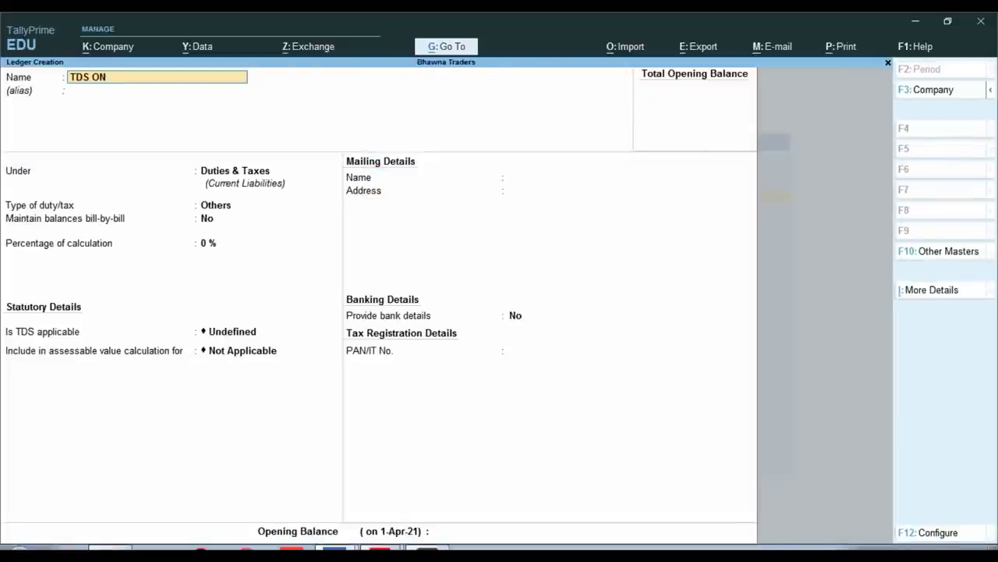
pyautogui.press('BackSpace')
pyautogui.press('BackSpace')
pyautogui.press('BackSpace')
pyautogui.press('BackSpace')
pyautogui.press('BackSpace')
pyautogui.press('BackSpace')
pyautogui.write('194Q')
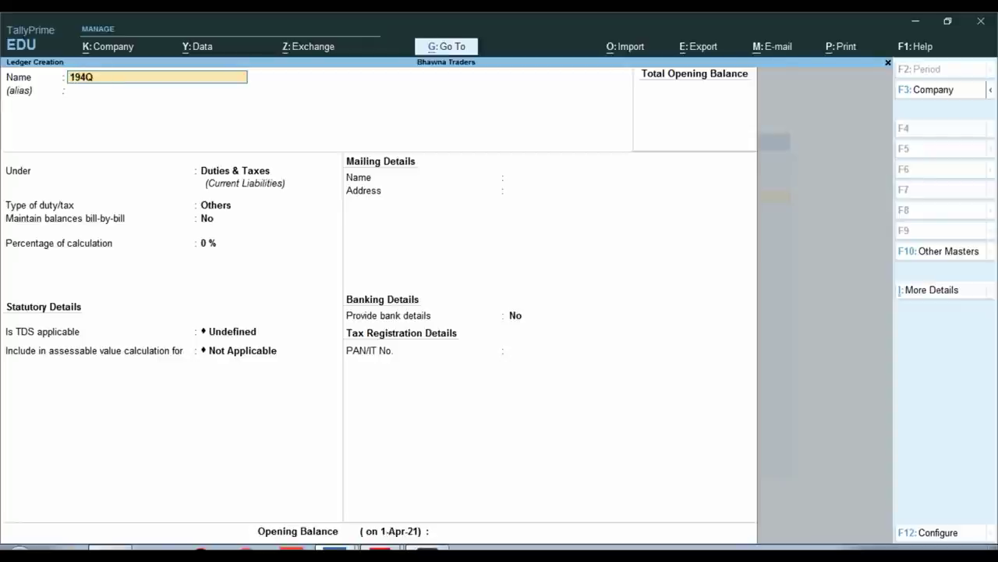
pyautogui.write(' TDS ON')
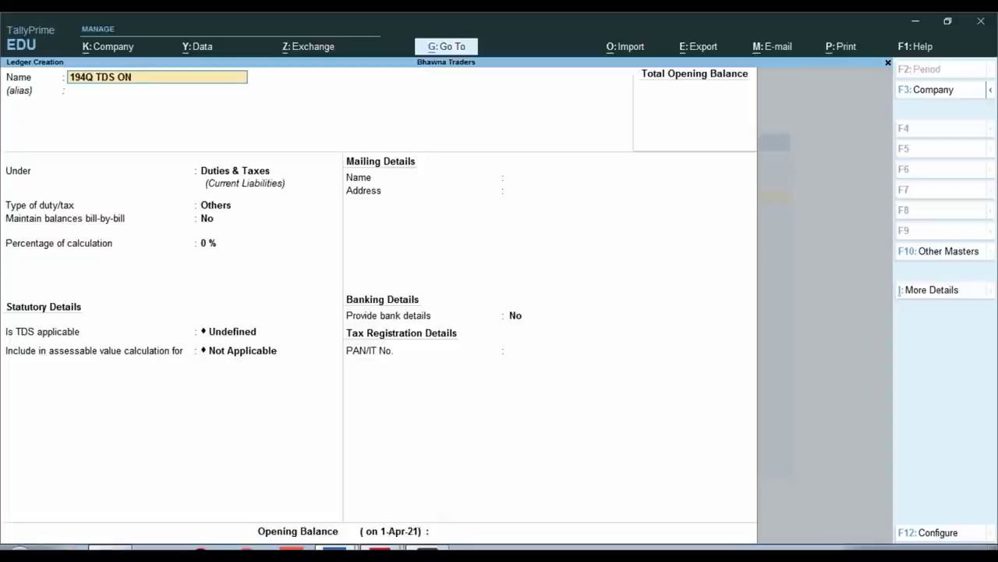
pyautogui.write(' GOODS PURCHASE')
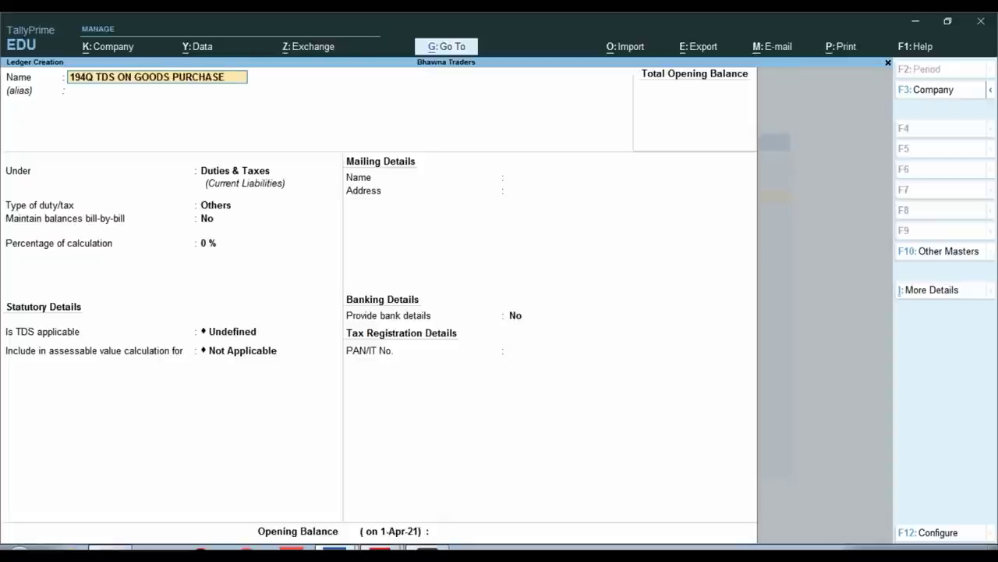
pyautogui.press('Return')
pyautogui.press('Return')
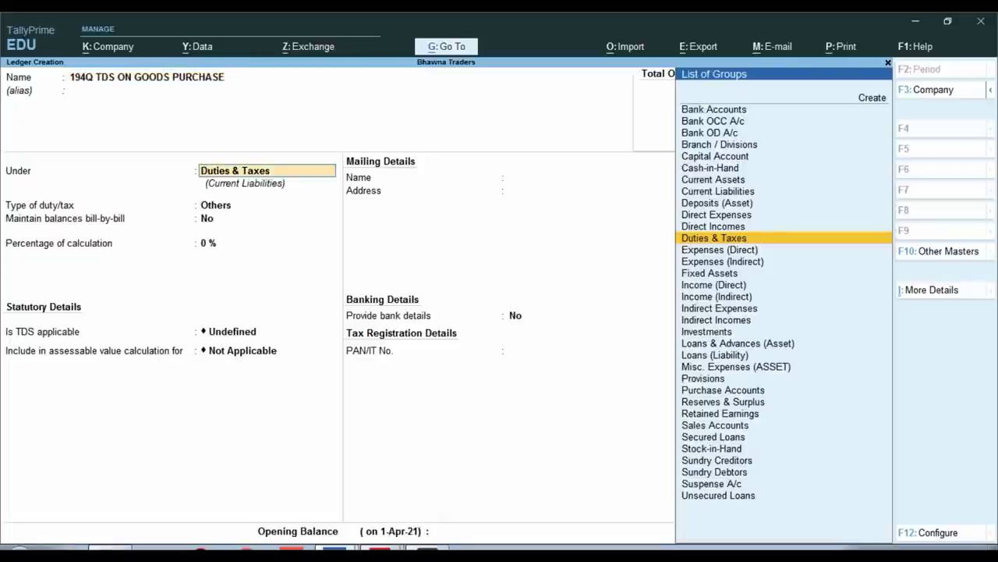
# Save it under Duties & Taxes as TDS, nature TDS ON PURCHASE OF GOODS, bill-by-bill Yes
pyautogui.press('Return')
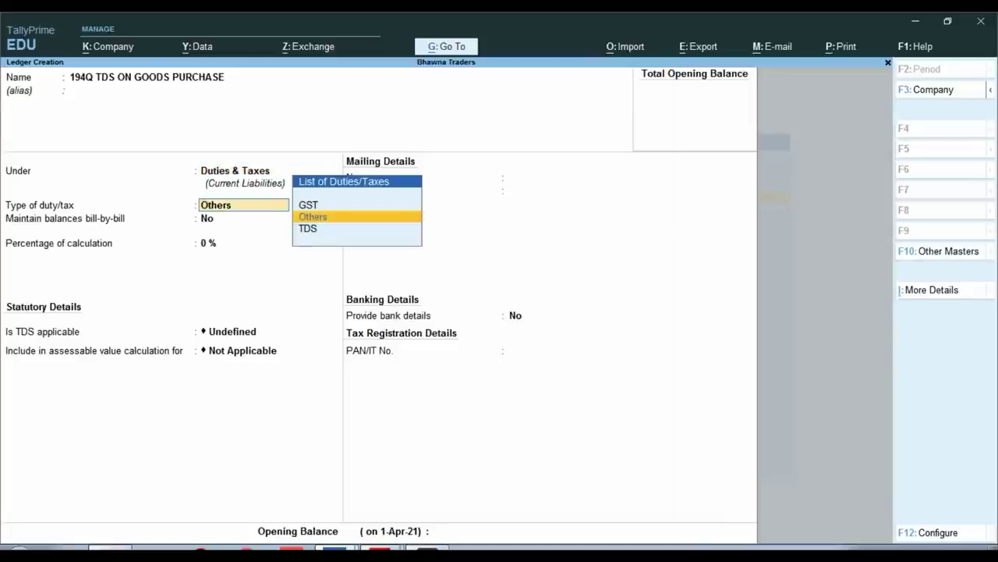
pyautogui.press('Down')
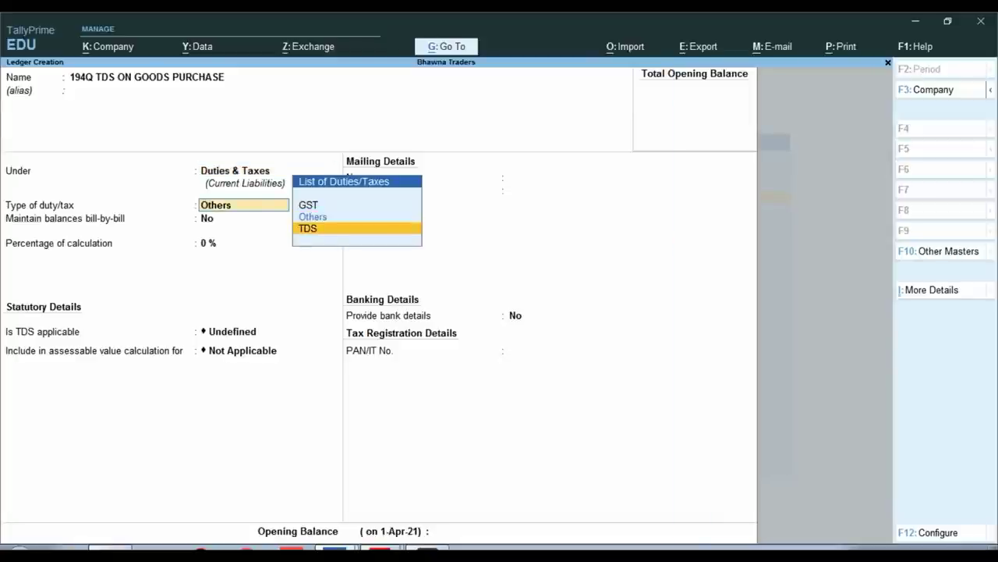
pyautogui.press('Return')
pyautogui.press('Down')
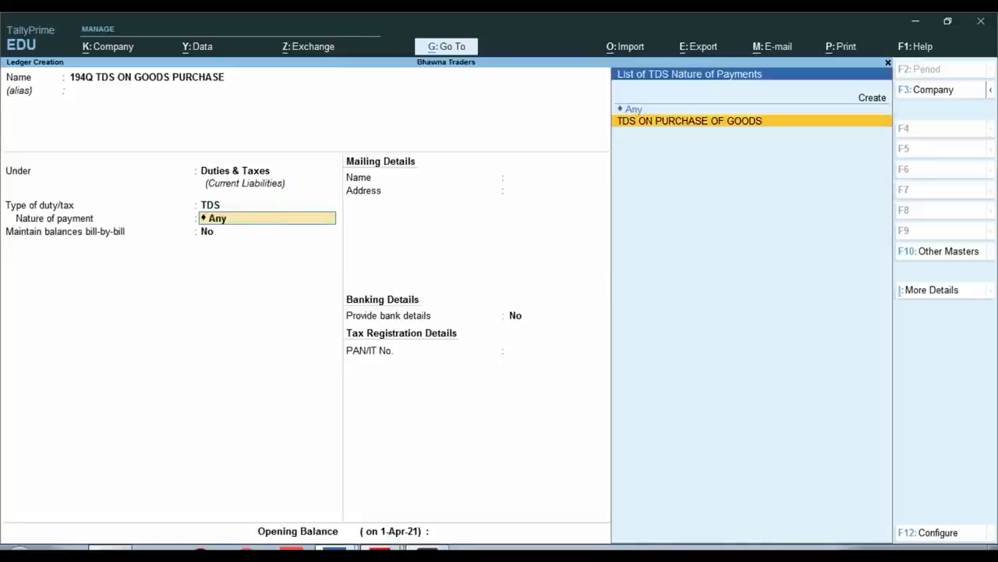
pyautogui.press('Return')
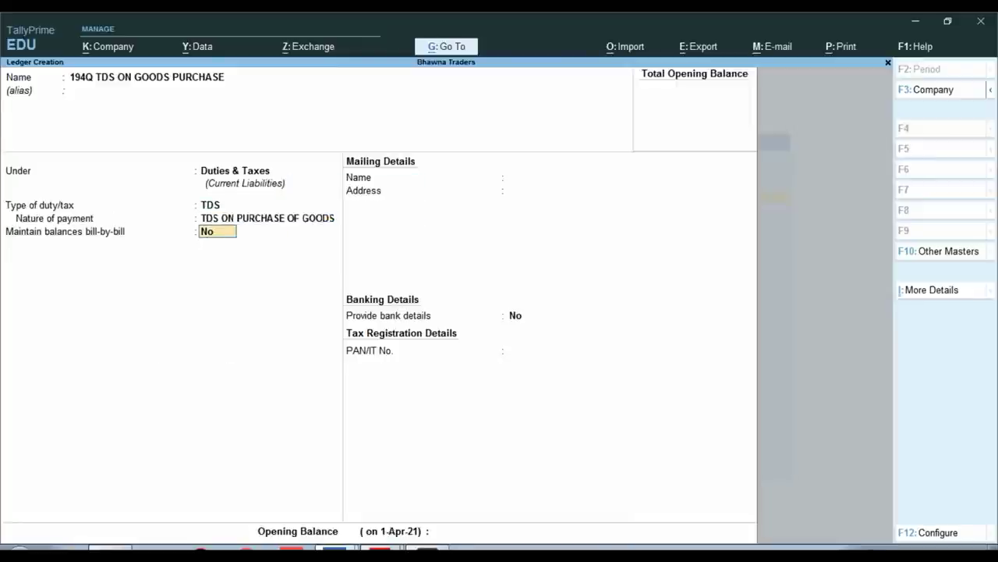
pyautogui.press('Return')
pyautogui.click(217, 231)
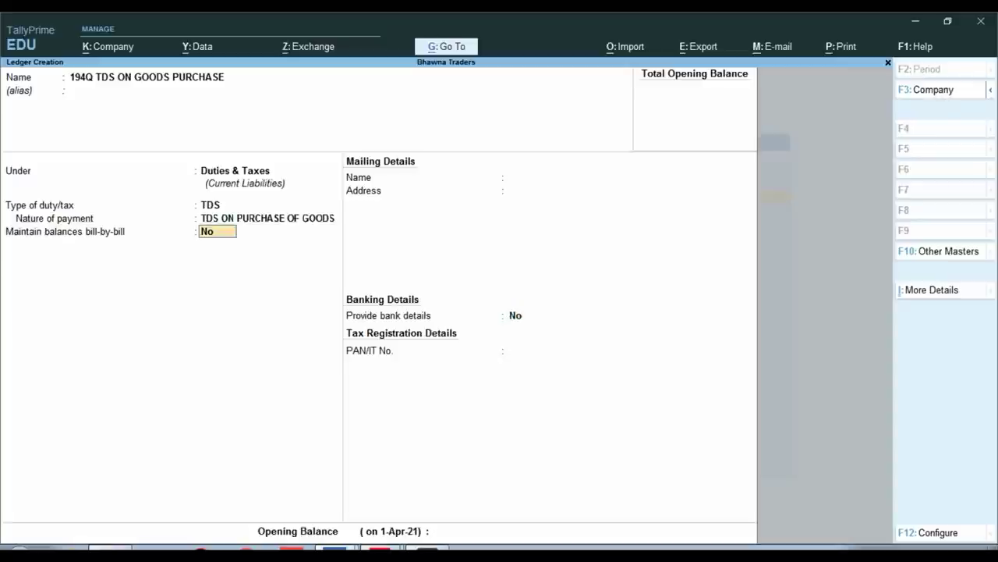
pyautogui.write('Y')
pyautogui.press('Return')
pyautogui.press('Return')
pyautogui.press('Return')
pyautogui.press('Return')
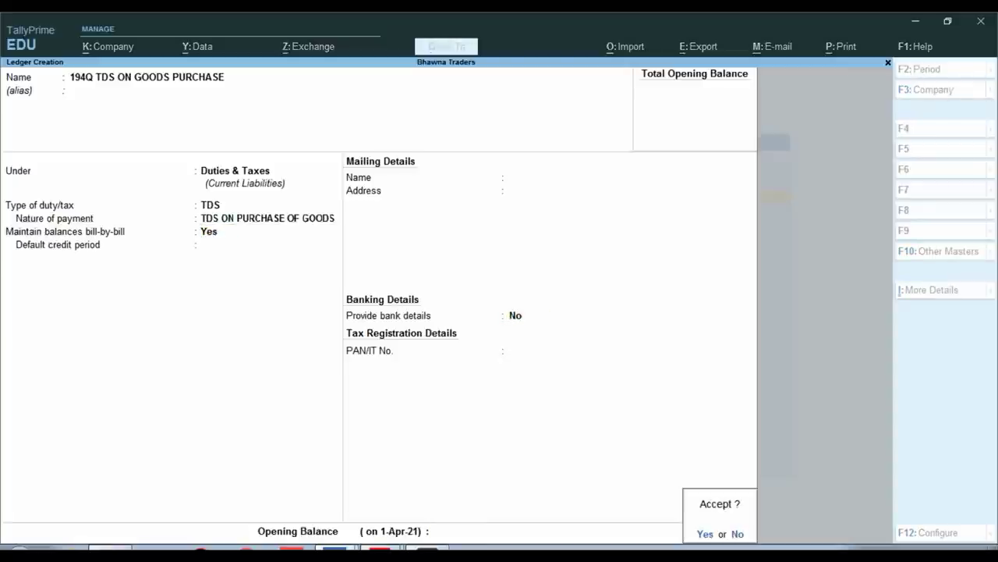
pyautogui.press('Return')
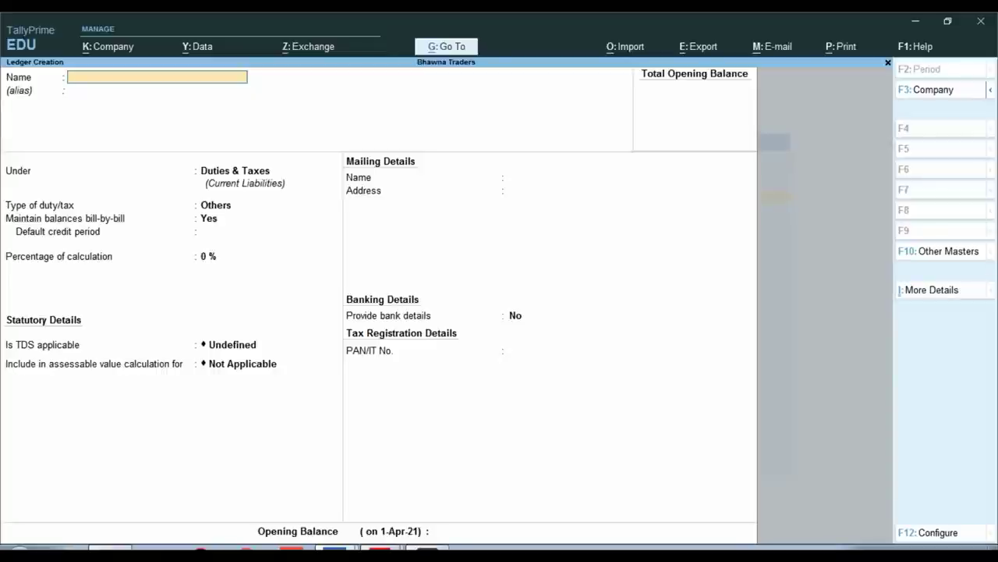
pyautogui.press('Escape')
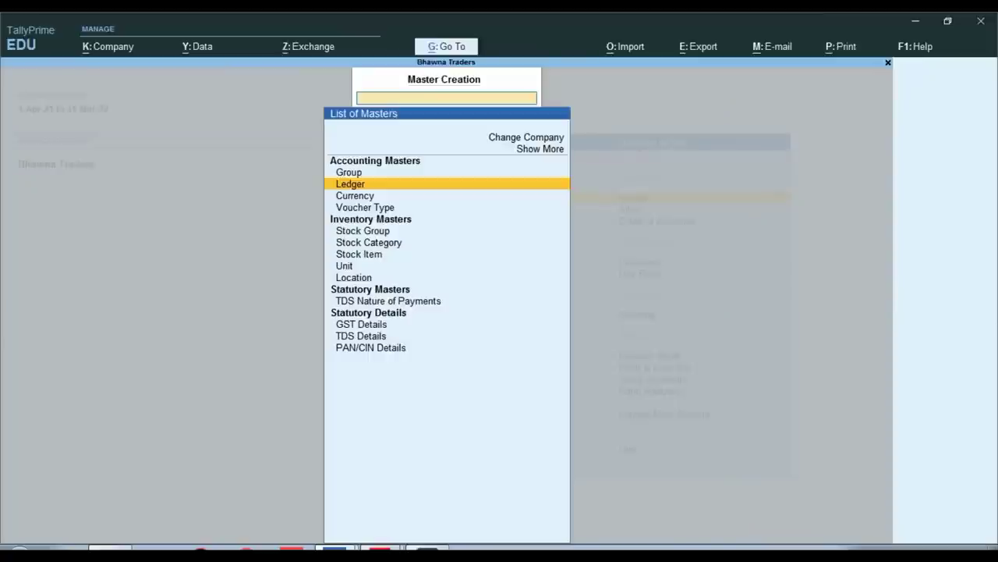
pyautogui.press('Escape')
# Open a Purchase voucher in voucher entry, then leave it unsaved
pyautogui.press('Down')
pyautogui.press('Down')
pyautogui.press('Down')
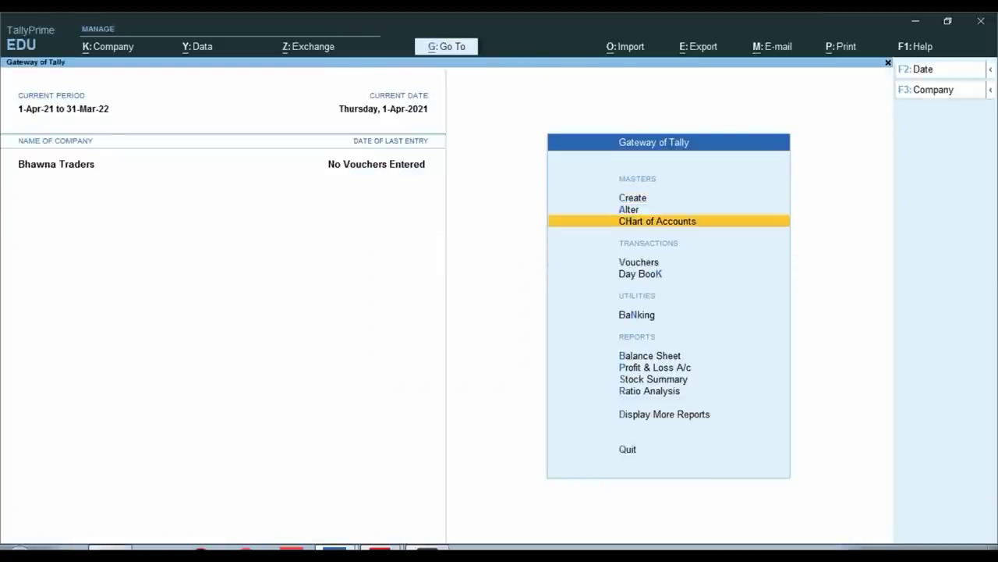
pyautogui.press('Return')
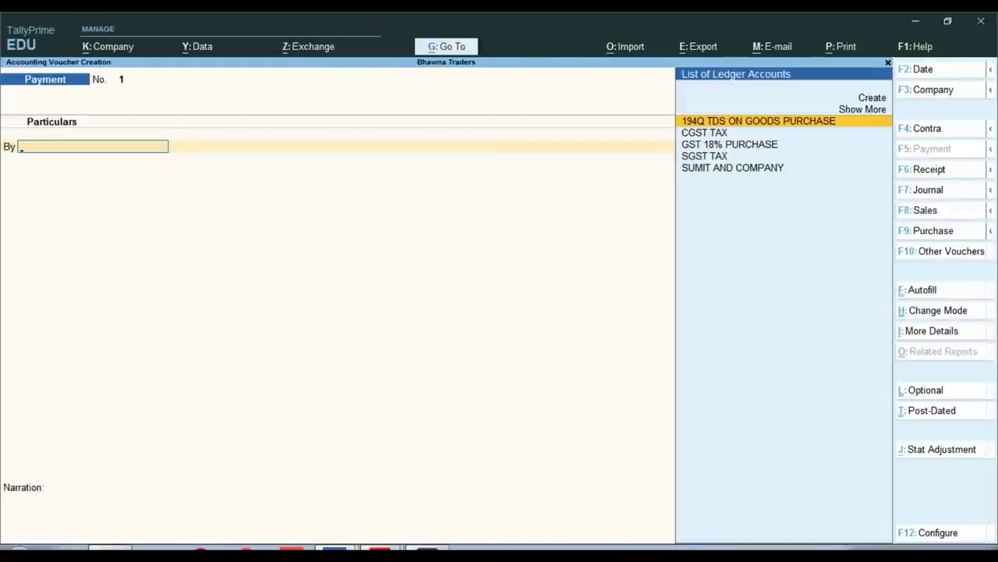
pyautogui.press('F9')
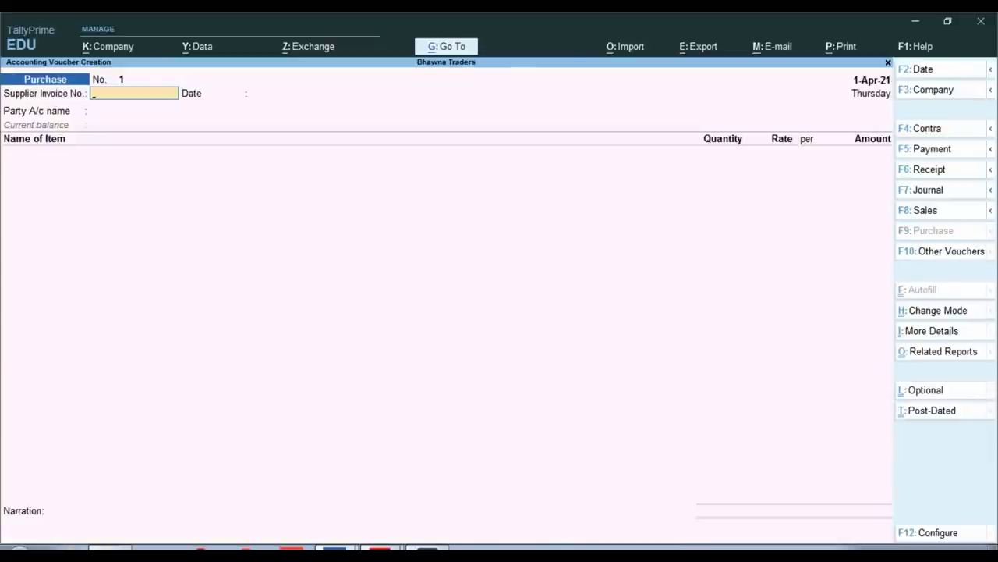
pyautogui.press('Escape')
# Change the Purchase voucher type's numbering method to Manual and save it
pyautogui.press('Up')
pyautogui.press('Up')
pyautogui.press('Up')
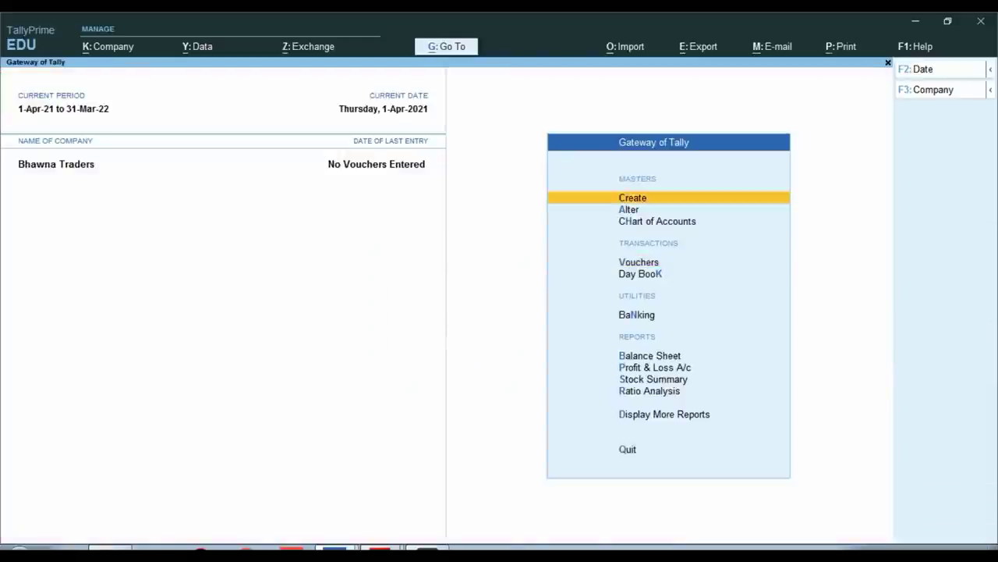
pyautogui.press('a')
pyautogui.press('Down')
pyautogui.press('Down')
pyautogui.press('Down')
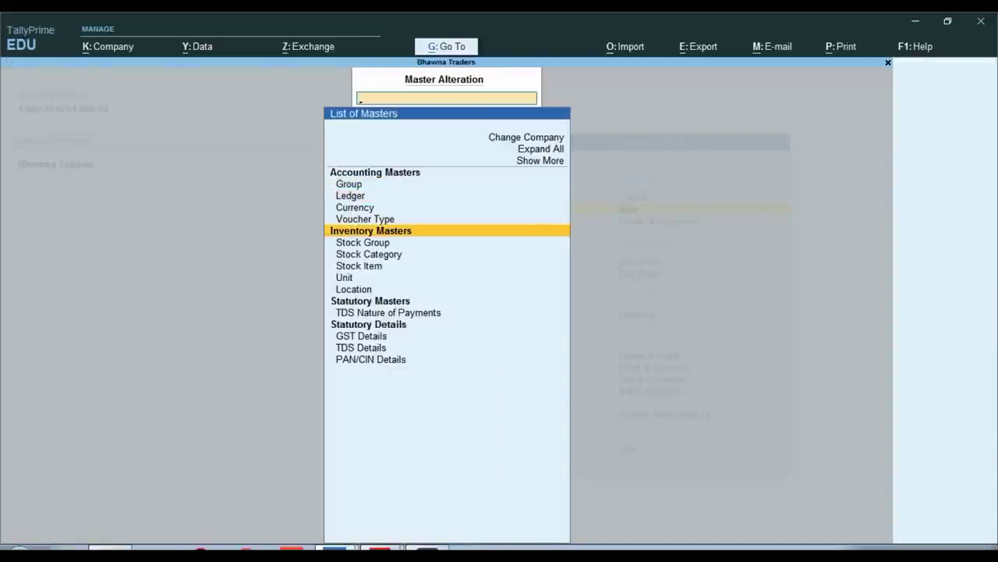
pyautogui.press('Return')
pyautogui.write('pur')
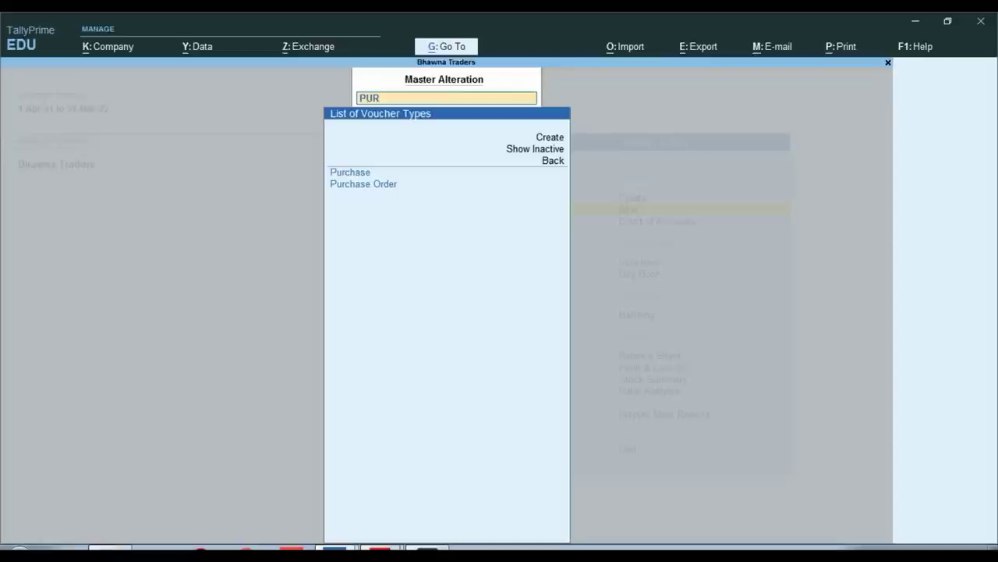
pyautogui.press('Return')
pyautogui.press('Return')
pyautogui.press('Return')
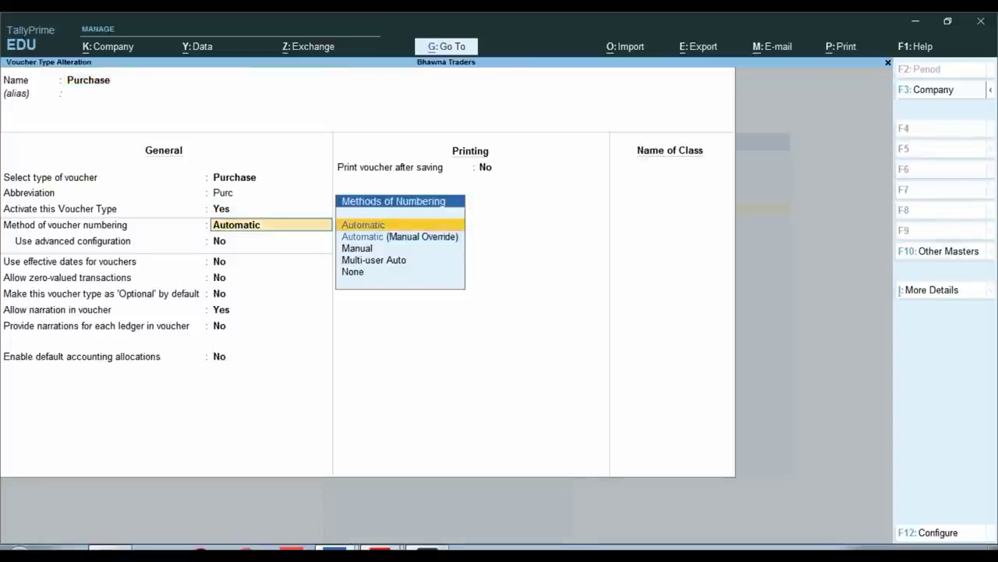
pyautogui.press('Down')
pyautogui.press('Down')
pyautogui.press('Return')
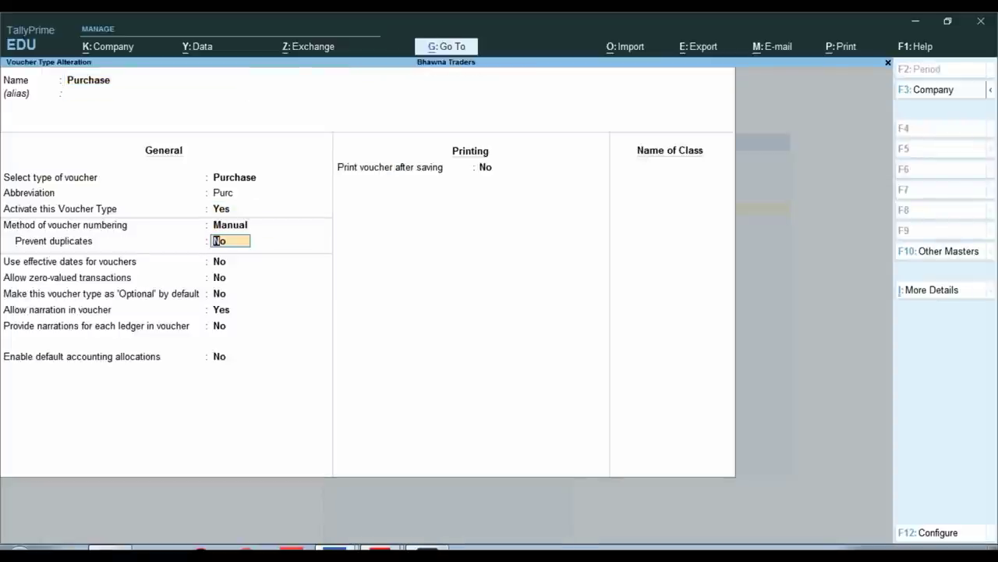
pyautogui.press('ctrl')
pyautogui.hotkey('ctrl', 'a')
pyautogui.press('Escape')
pyautogui.press('Escape')
pyautogui.press('Down')
pyautogui.press('Down')
pyautogui.press('Down')
pyautogui.press('Return')
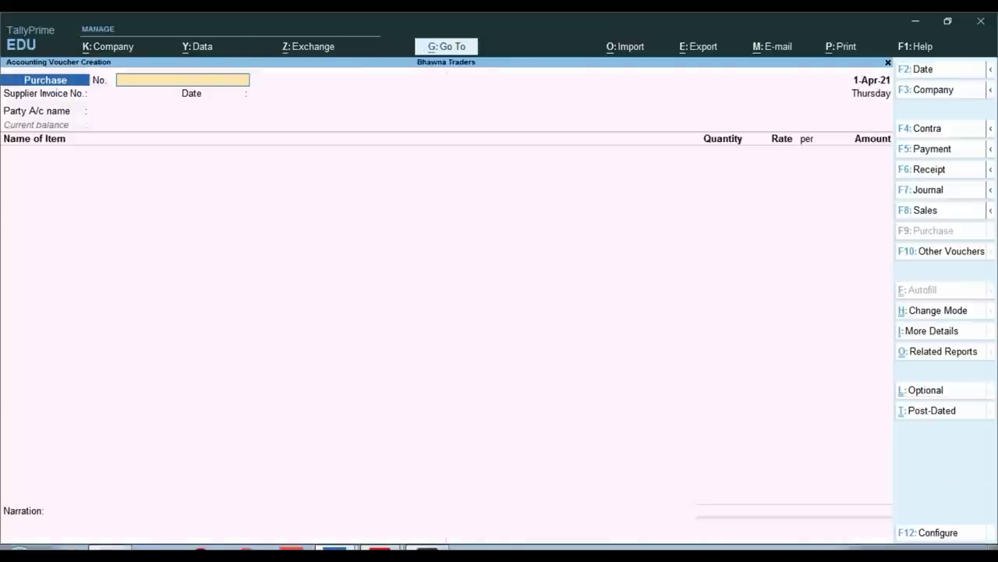
# Check the supplier invoice and set the voucher number to 1451
pyautogui.moveTo(379, 552)
pyautogui.click(335, 494)
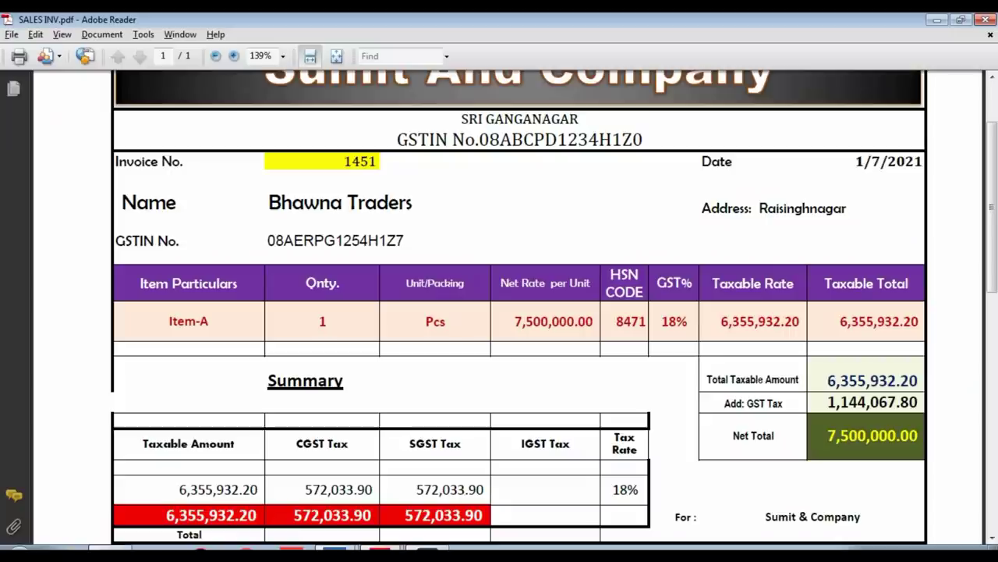
pyautogui.scroll(1, 554, 309)
pyautogui.hotkey('alt', 'Tab')
pyautogui.write('1451')
pyautogui.press('Return')
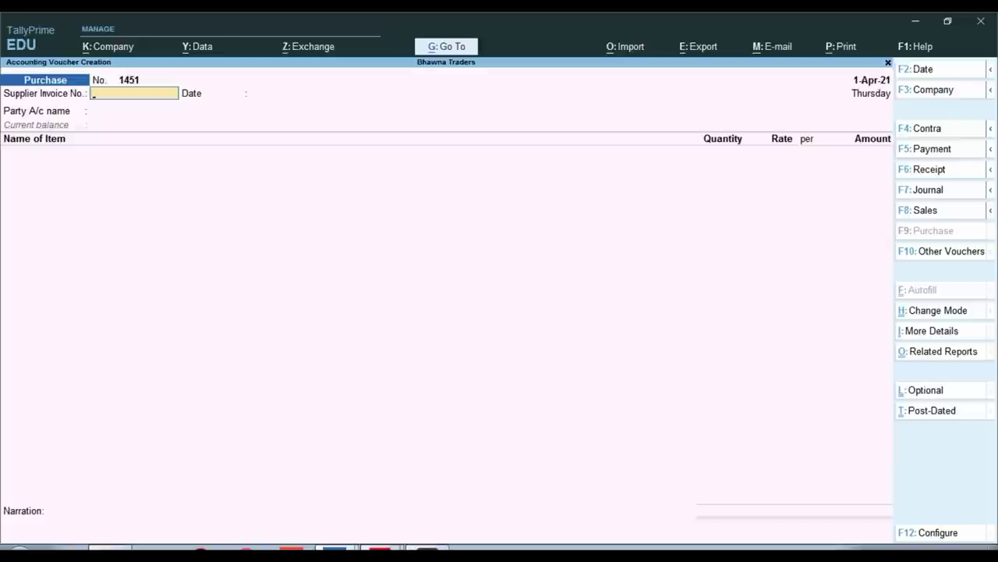
# Date the voucher 1-Jul-21, enter invoice no. 1451, and choose party SUMIT AND COMPANY
pyautogui.press('F2')
pyautogui.write('1-7')
pyautogui.press('Return')
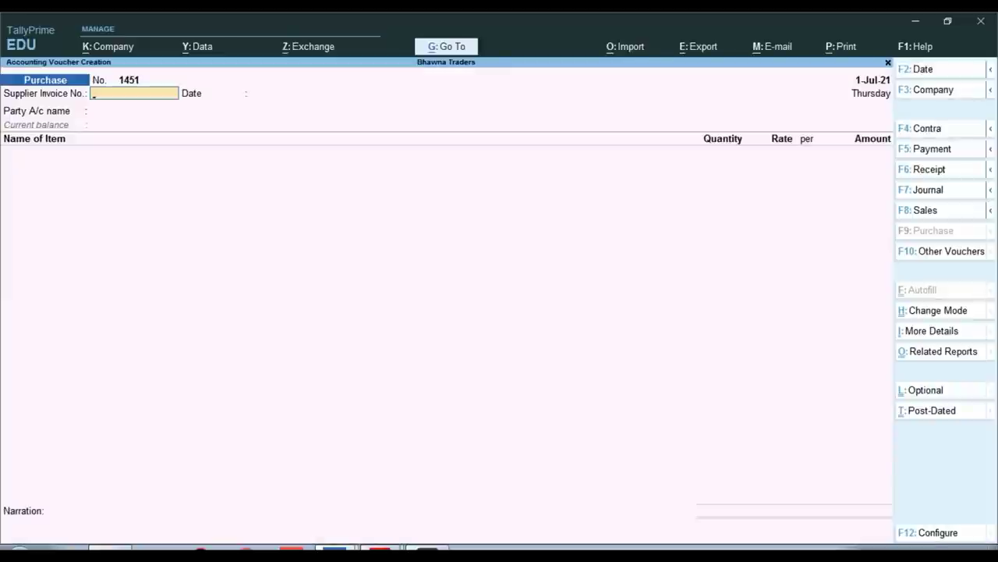
pyautogui.write('1451')
pyautogui.press('Return')
pyautogui.press('Return')
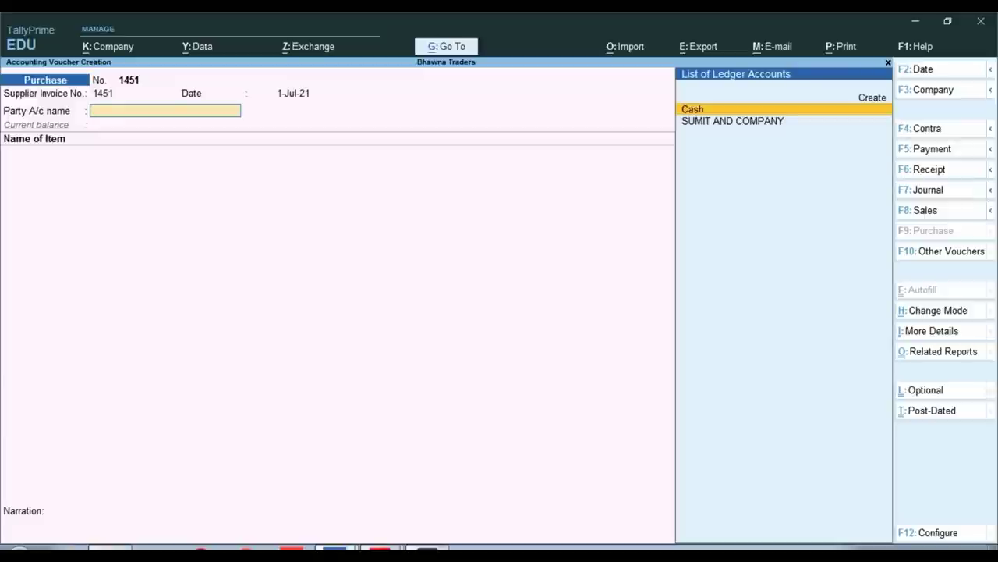
pyautogui.press('Down')
pyautogui.press('Return')
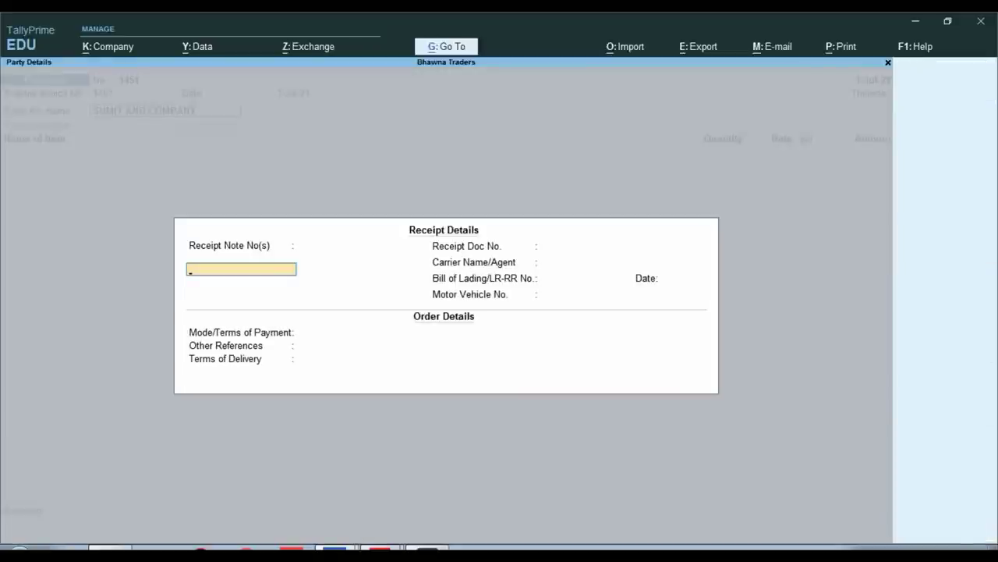
pyautogui.hotkey('ctrl', 'a')
pyautogui.hotkey('ctrl', 'a')
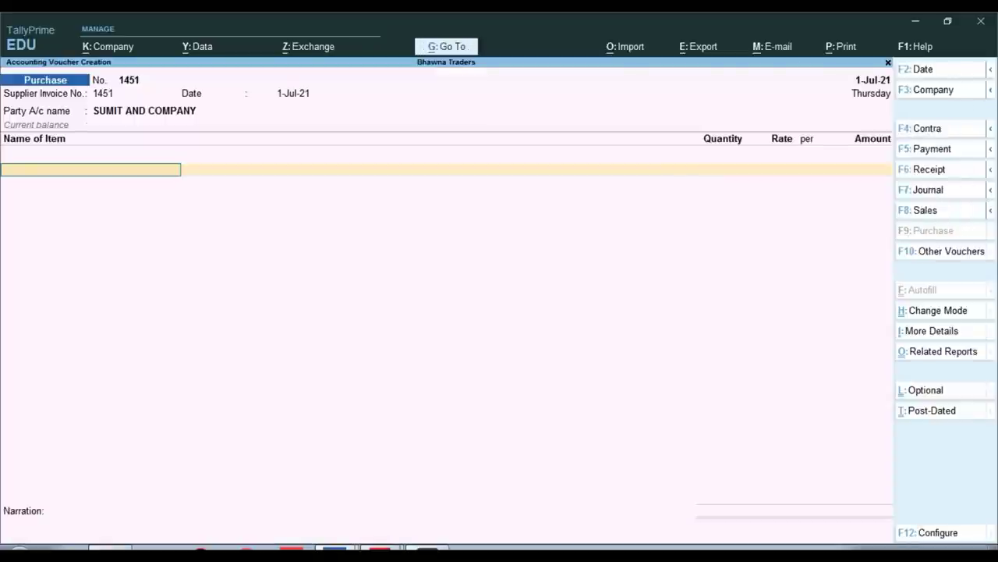
# Add ITEM-A with quantity 1, leaving the rate blank
pyautogui.hotkey('alt', 'Tab')
pyautogui.hotkey('alt', 'Tab')
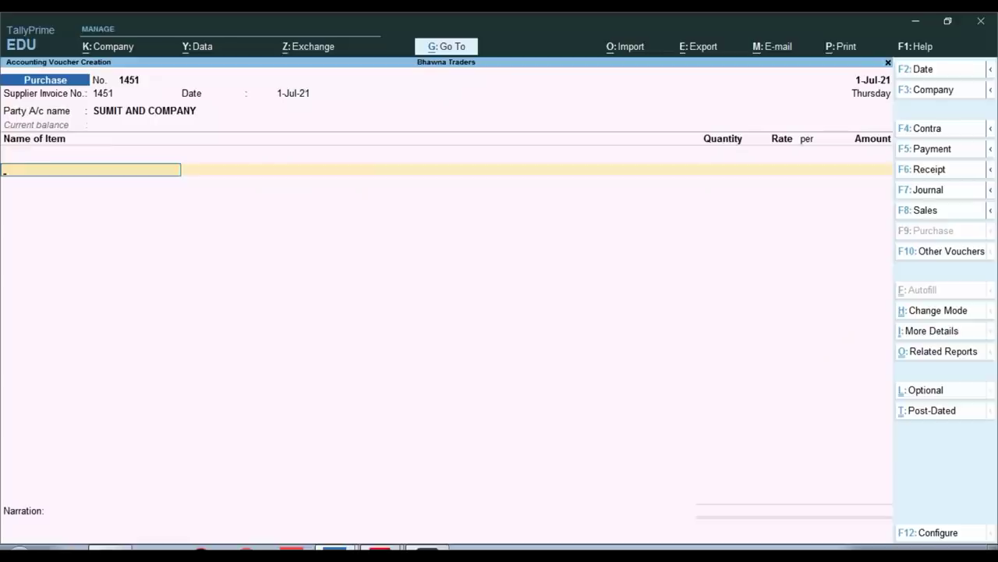
pyautogui.press('Return')
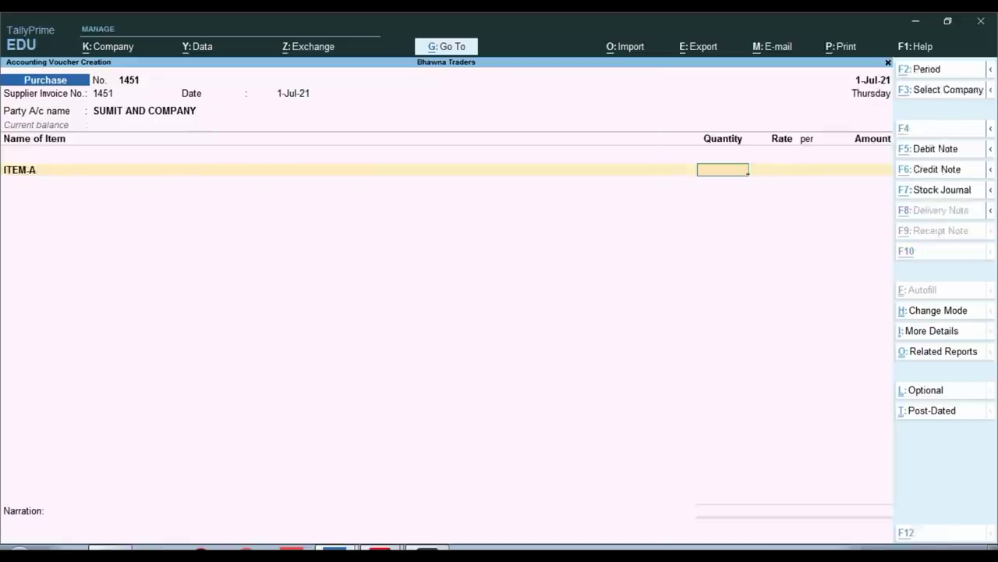
pyautogui.hotkey('alt', 'Tab')
pyautogui.hotkey('alt', 'Tab')
pyautogui.write('1')
pyautogui.press('Return')
pyautogui.hotkey('alt', 'Tab')
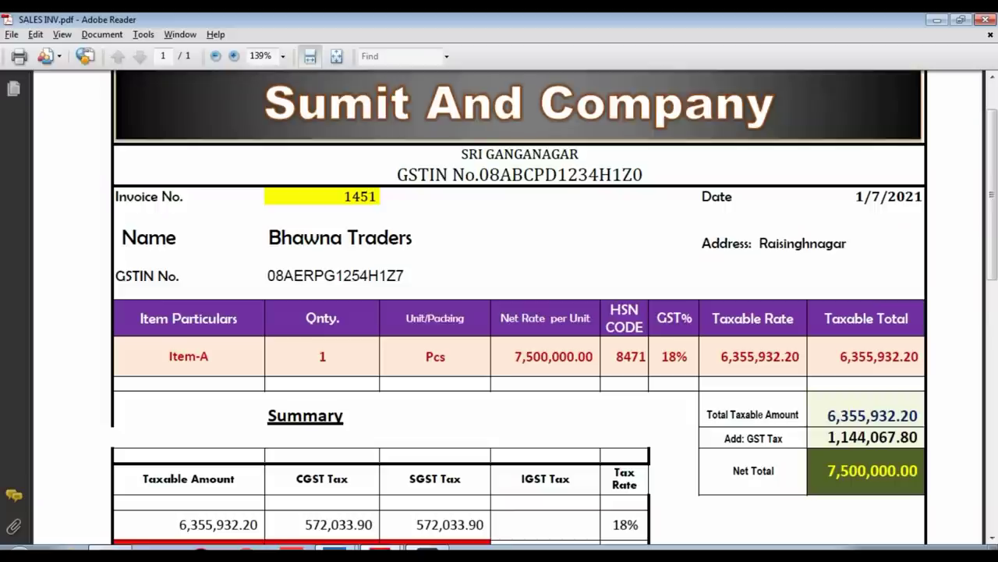
pyautogui.scroll(-1, 518, 312)
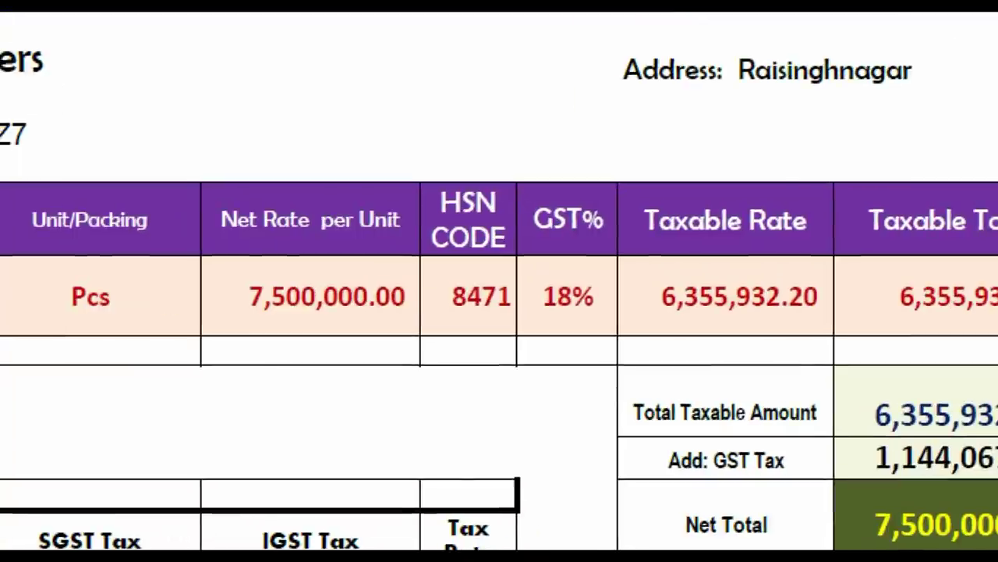
pyautogui.moveTo(629, 263); pyautogui.dragTo(836, 323)
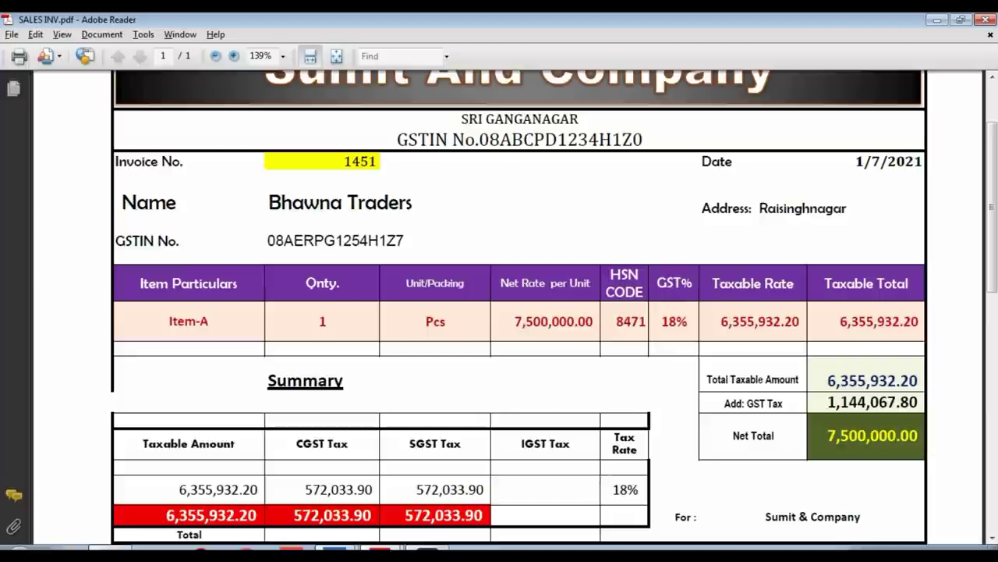
pyautogui.hotkey('alt', 'Tab')
pyautogui.press('Return')
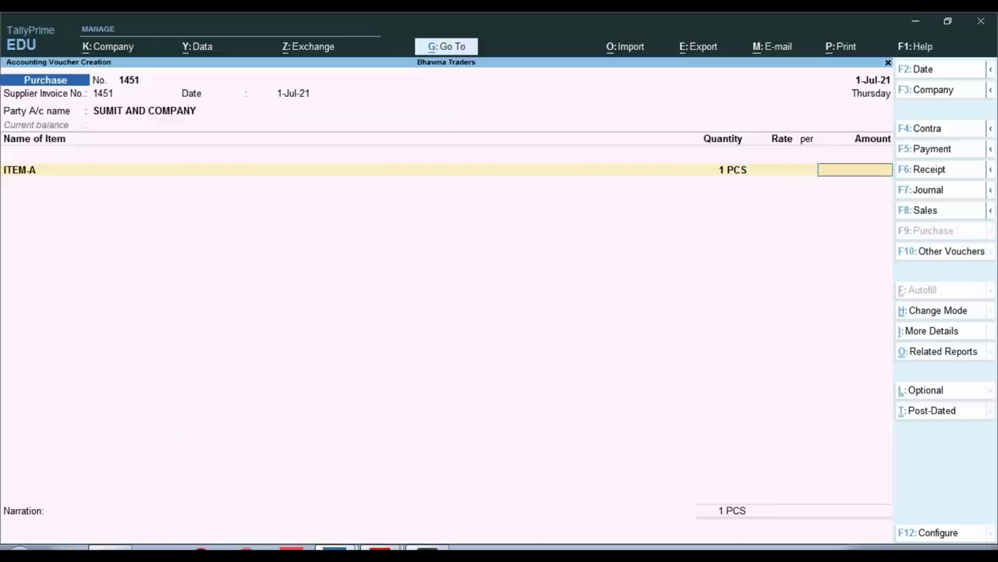
# Enter 63,55,932.20 as ITEM-A's amount and reach its TDS nature of payment details
pyautogui.hotkey('alt', 'Tab')
pyautogui.hotkey('alt', 'Tab')
pyautogui.write('635')
pyautogui.hotkey('alt', 'Tab')
pyautogui.hotkey('alt', 'Tab')
pyautogui.write('5932.20')
pyautogui.press('Return')
pyautogui.press('Return')
pyautogui.press('Return')
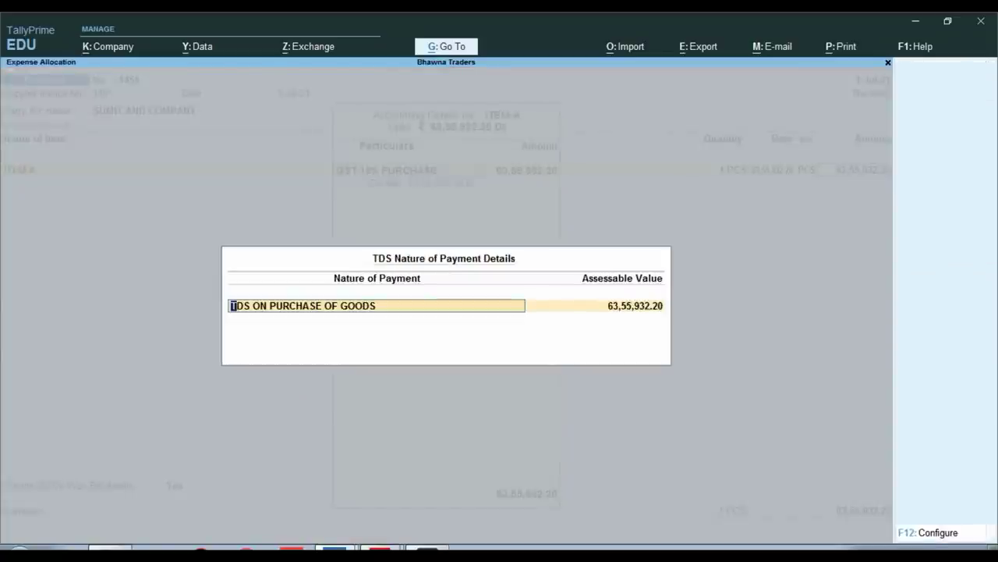
pyautogui.press('Escape')
pyautogui.press('Return')
pyautogui.press('Return')
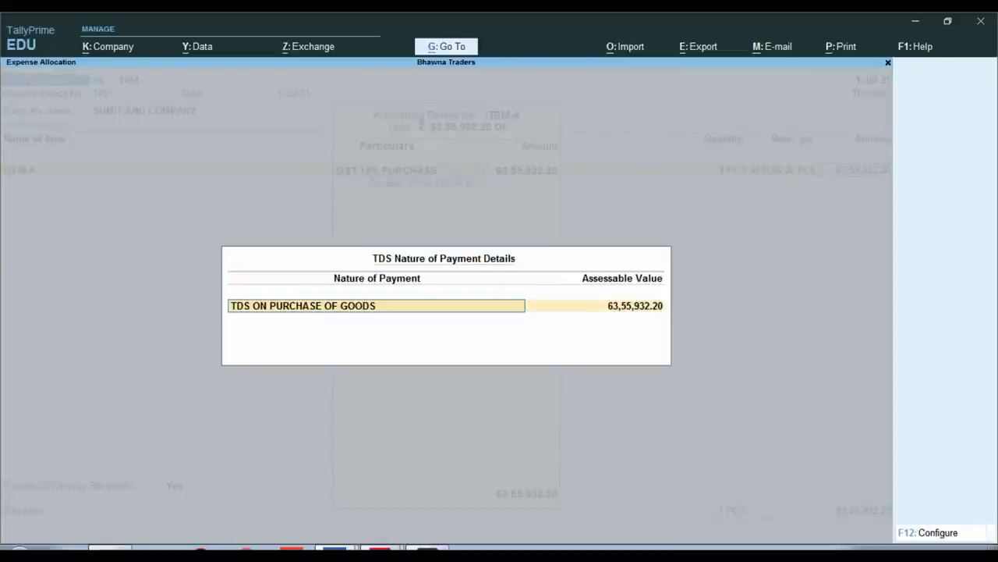
pyautogui.press('ctrl')
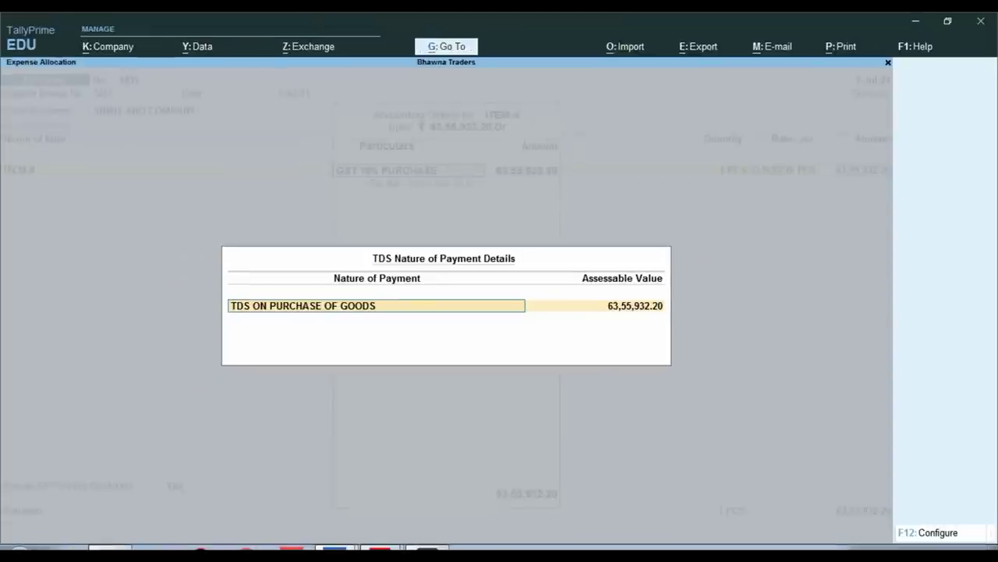
pyautogui.click(19, 552)
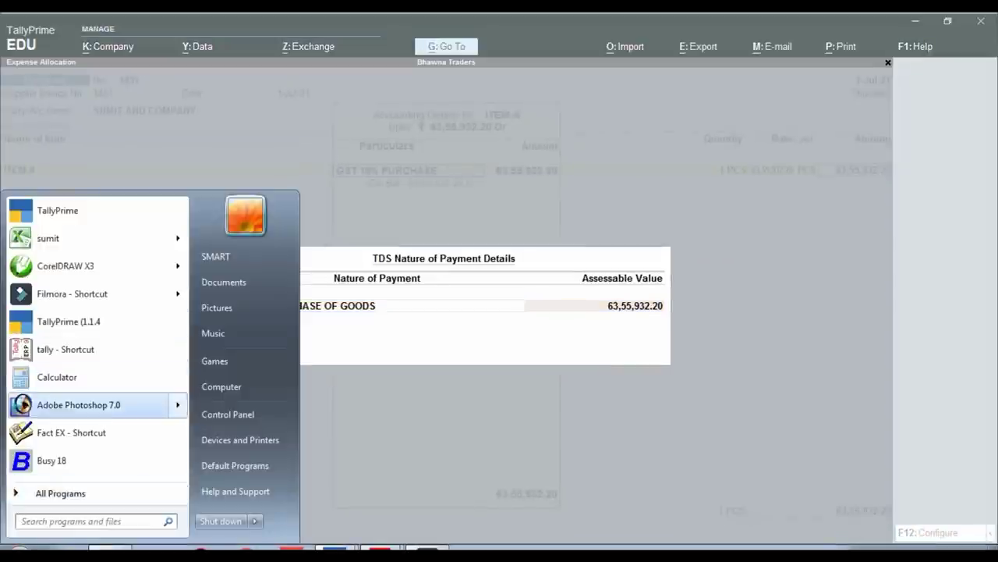
pyautogui.click(63, 377)
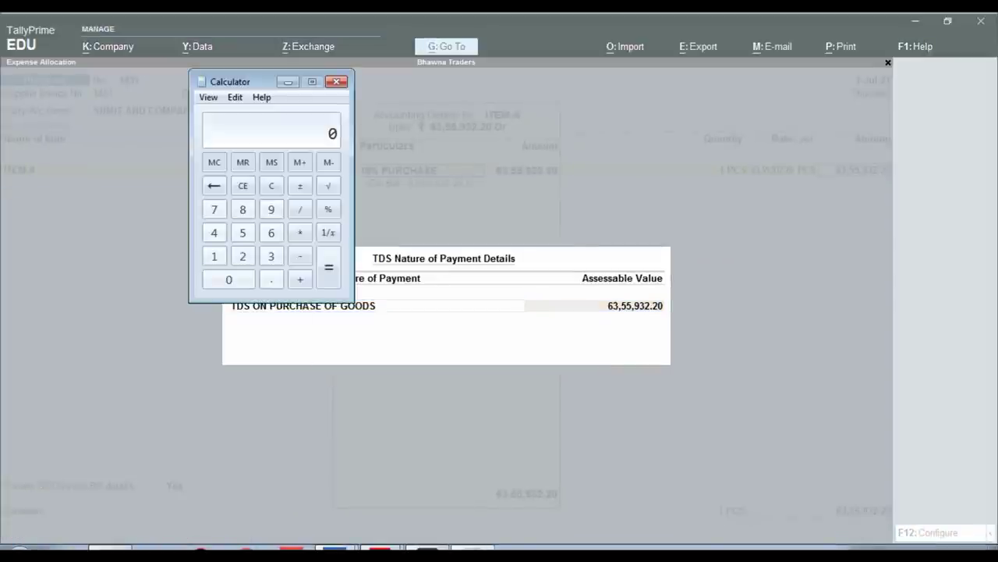
pyautogui.write('635593')
pyautogui.write('2.20-5')
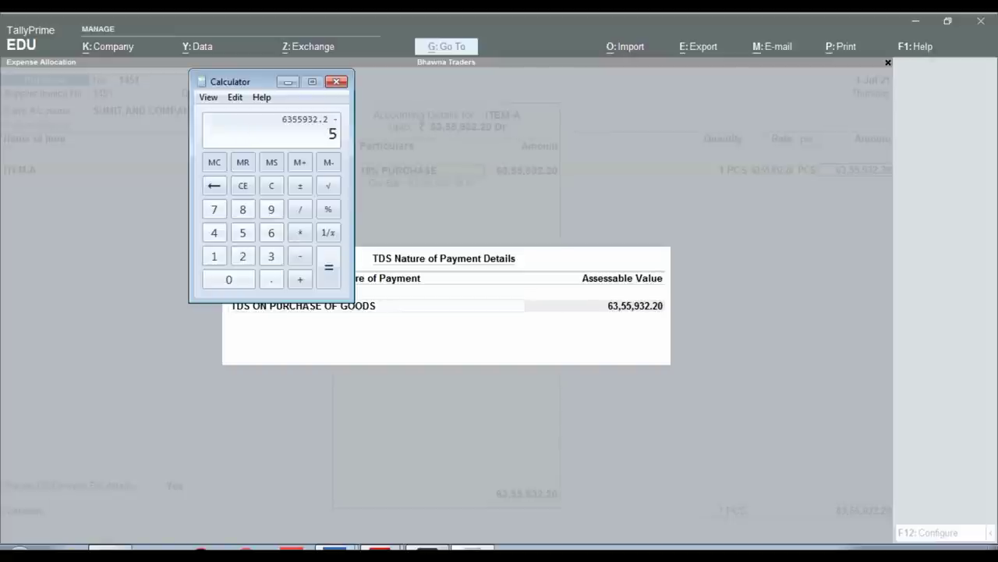
pyautogui.write('000000')
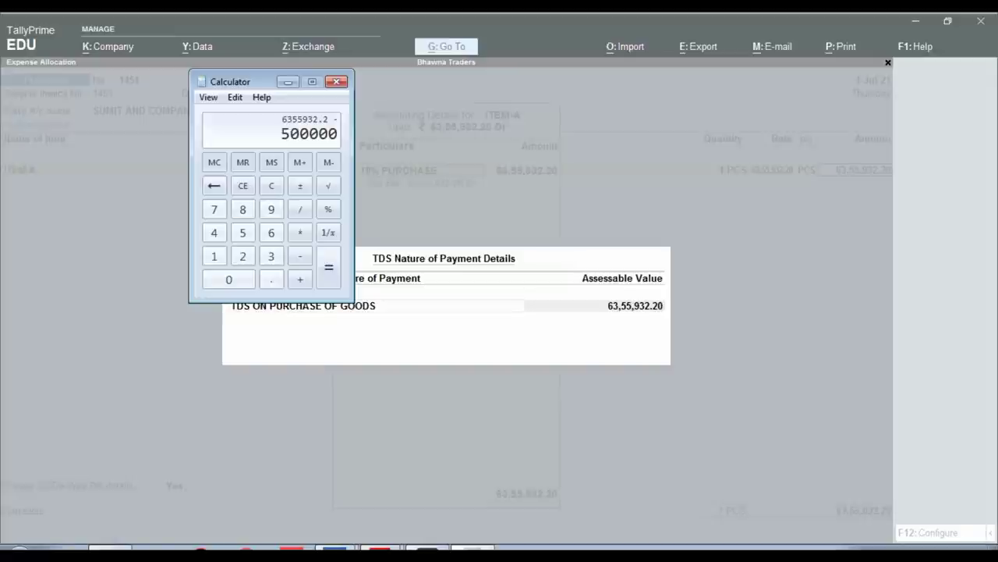
pyautogui.press('Return')
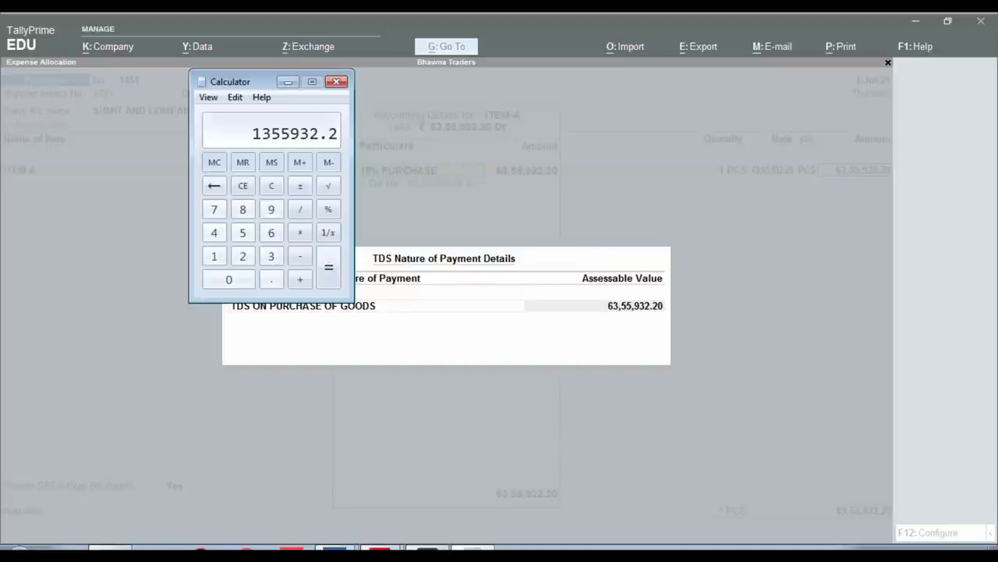
pyautogui.press('Escape')
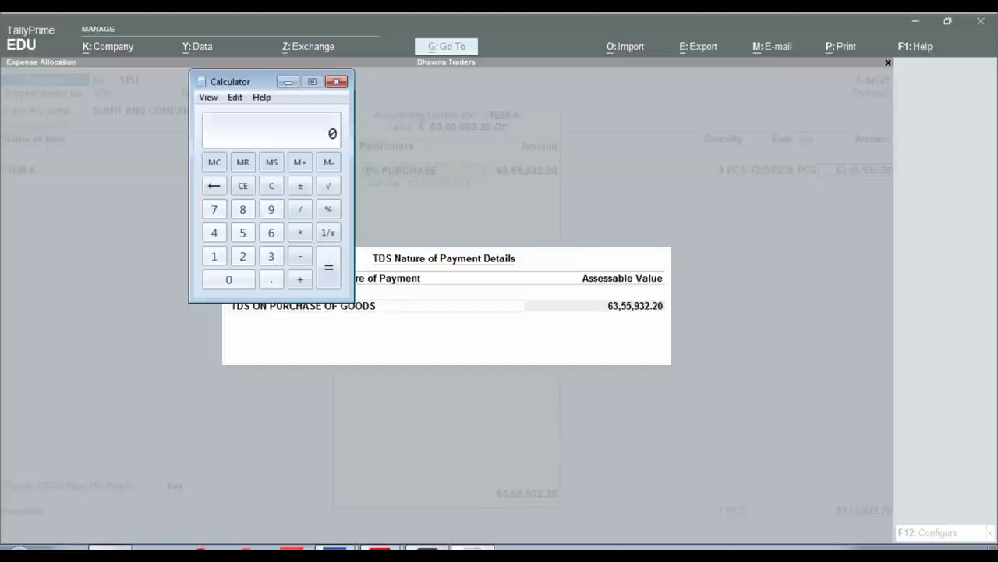
pyautogui.hotkey('alt', 'F4')
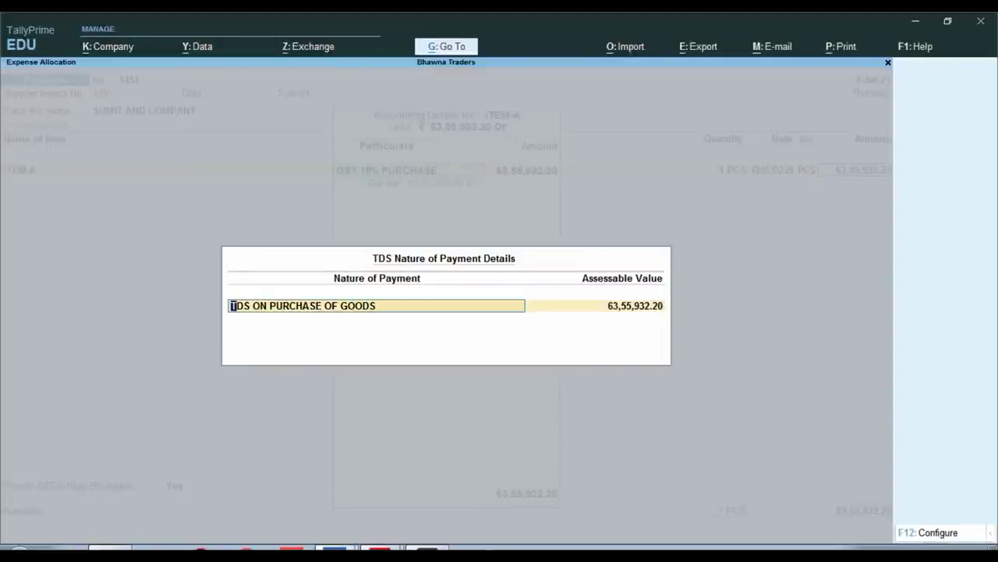
# Give ITEM-A TDS ON PURCHASE OF GOODS at 63,55,932.20 and classify it Purchase Taxable
pyautogui.write('T')
pyautogui.press('Return')
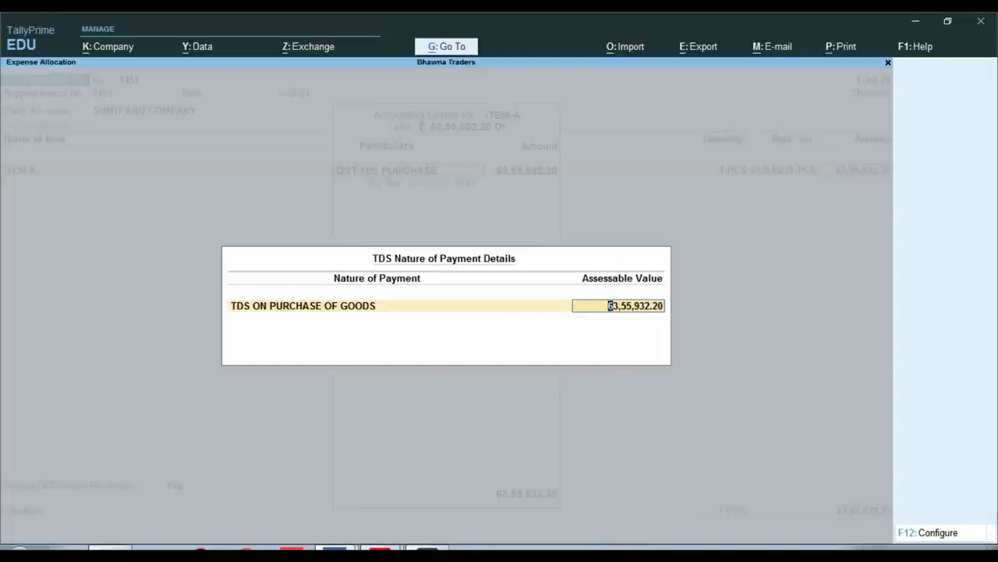
pyautogui.press('Return')
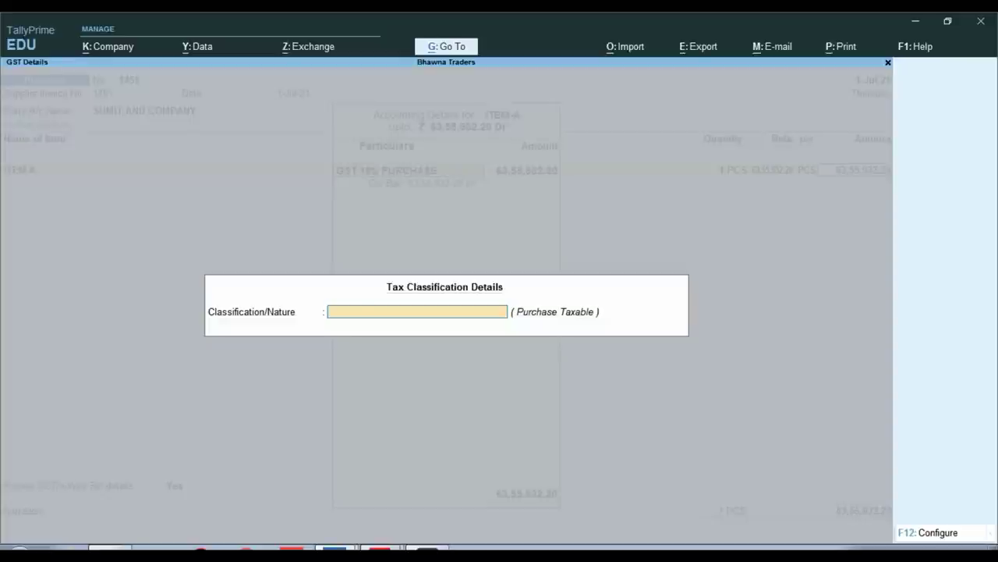
pyautogui.write('S')
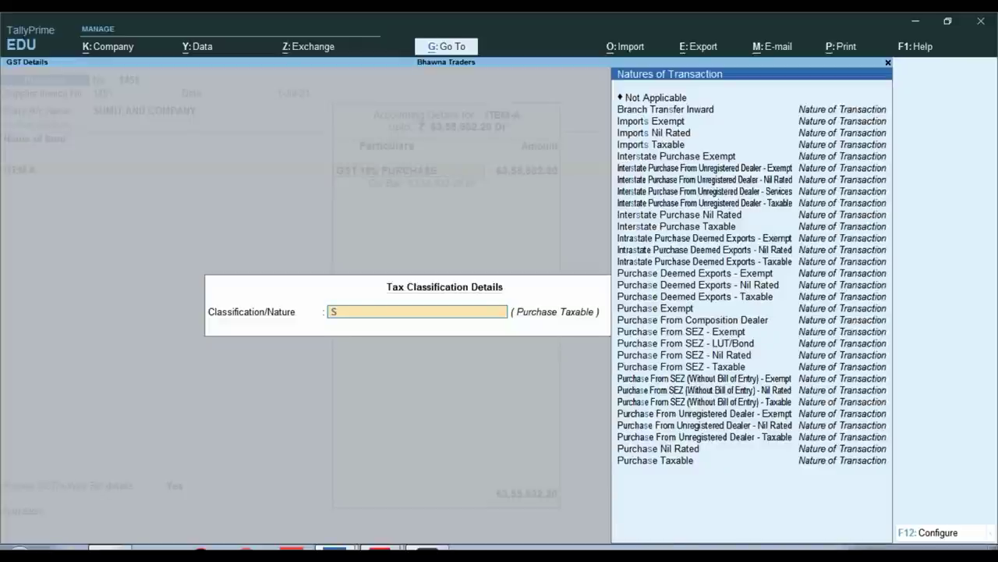
pyautogui.press('BackSpace')
pyautogui.write('pur')
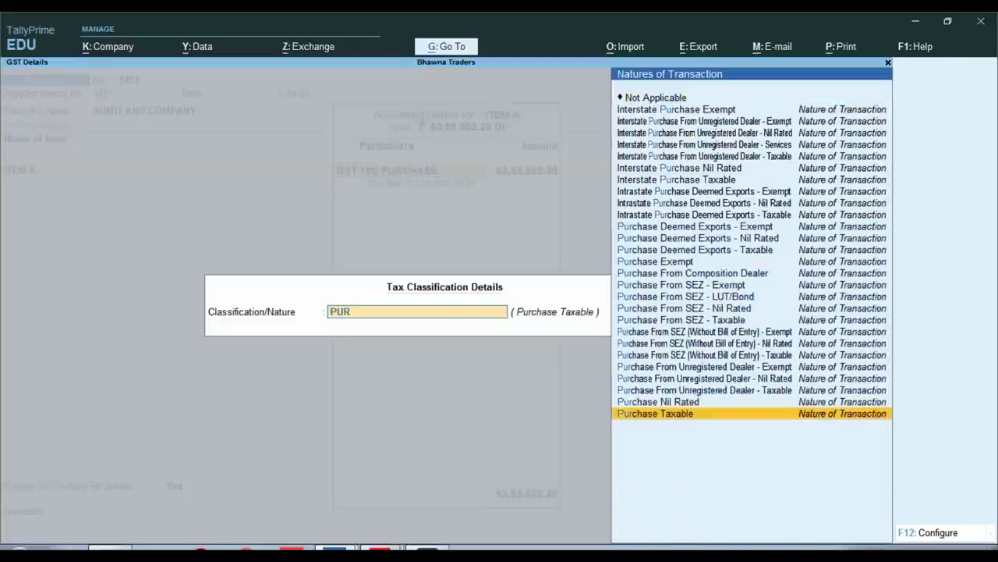
pyautogui.press('Return')
pyautogui.press('Return')
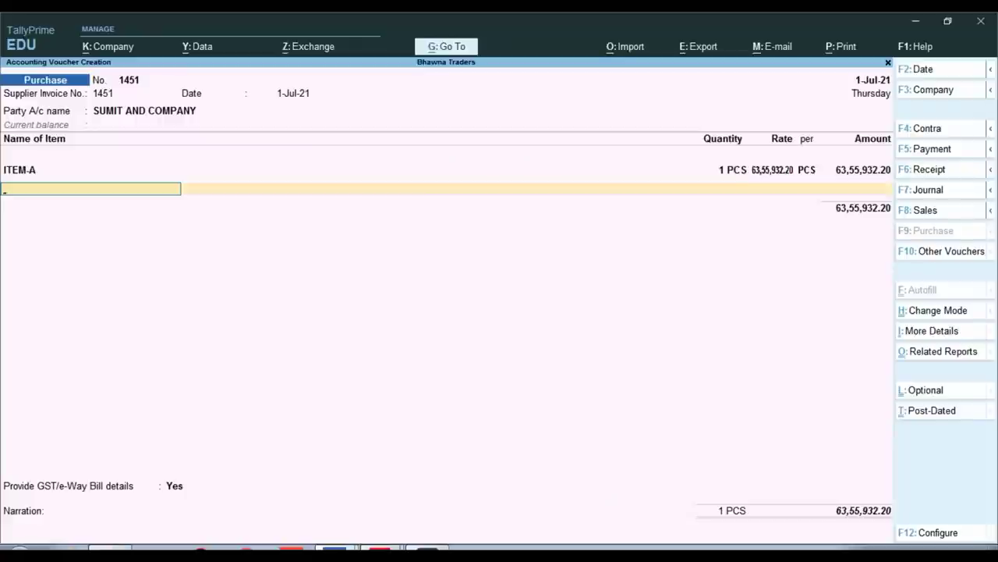
pyautogui.press('Return')
# Add a CGST TAX line with TDS ON PURCHASE OF GOODS on 5,72,033.90
pyautogui.write('CG')
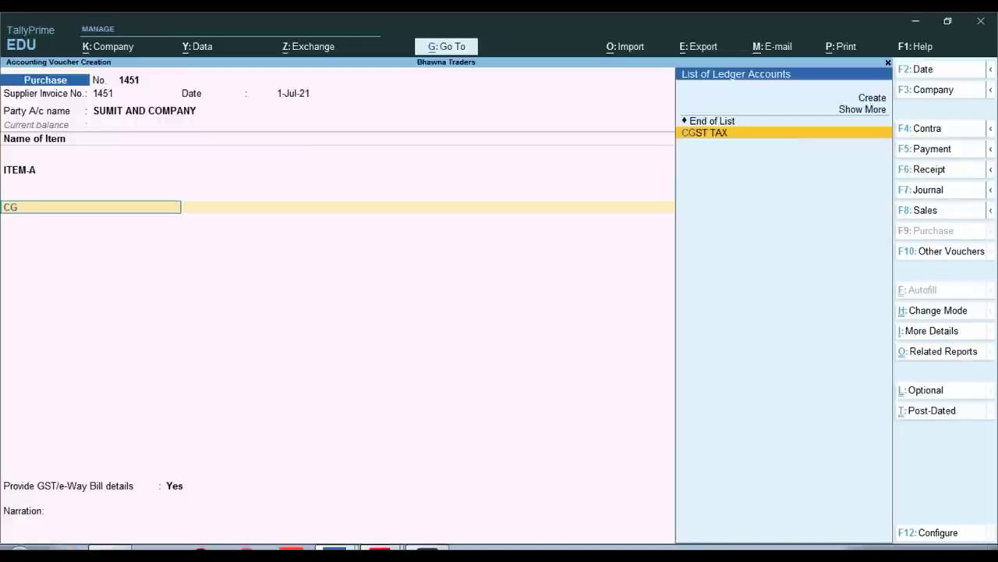
pyautogui.press('Return')
pyautogui.press('Return')
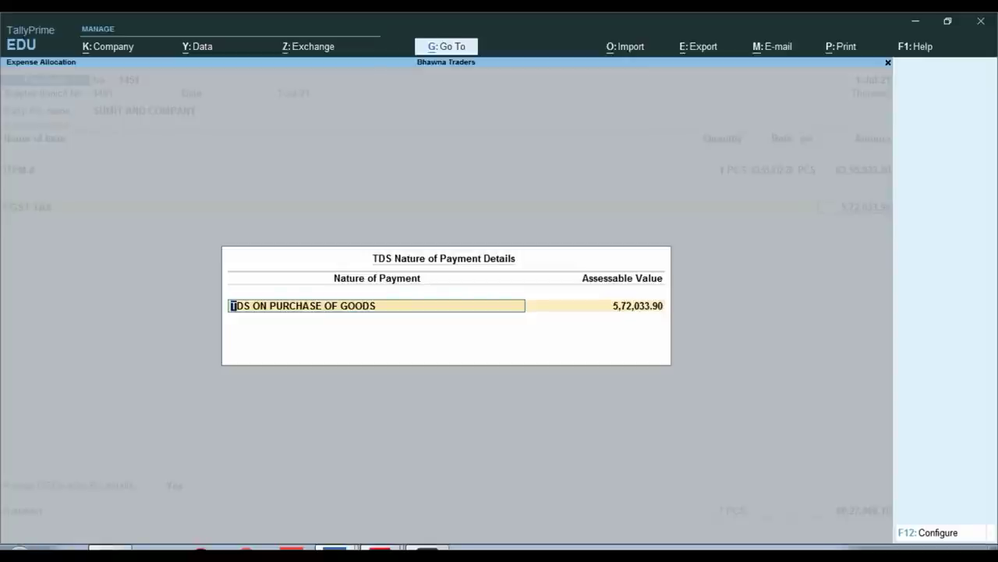
pyautogui.press('Return')
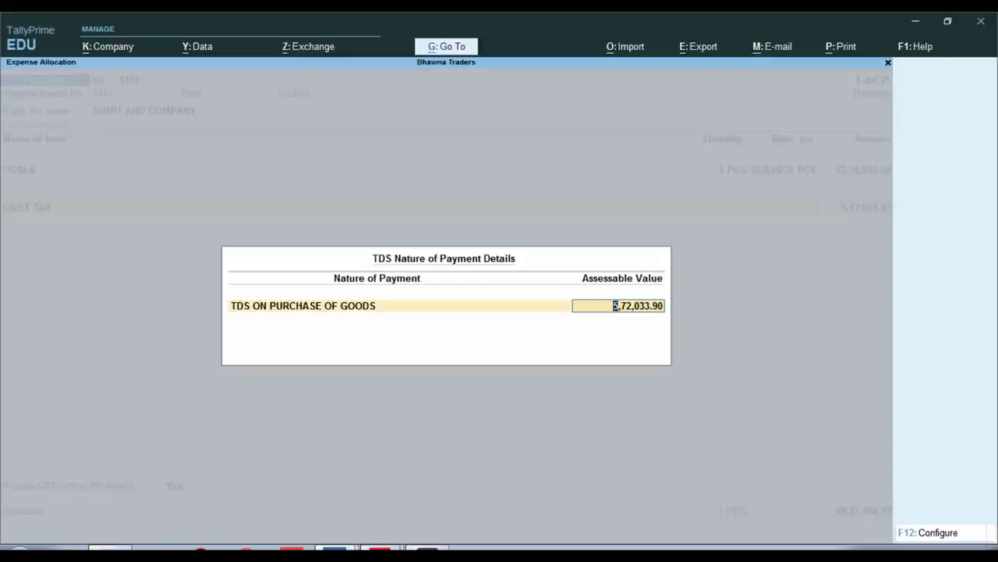
pyautogui.press('Return')
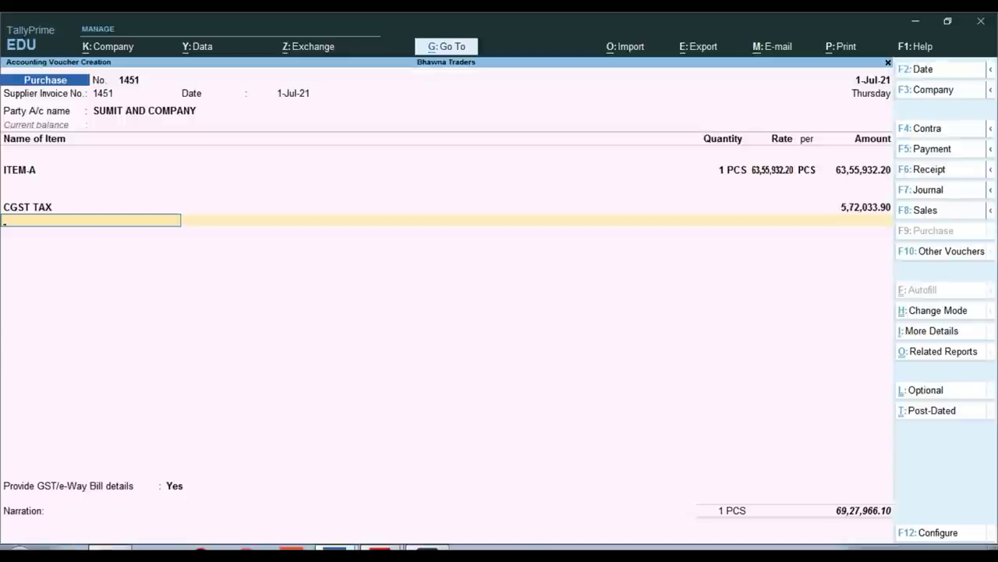